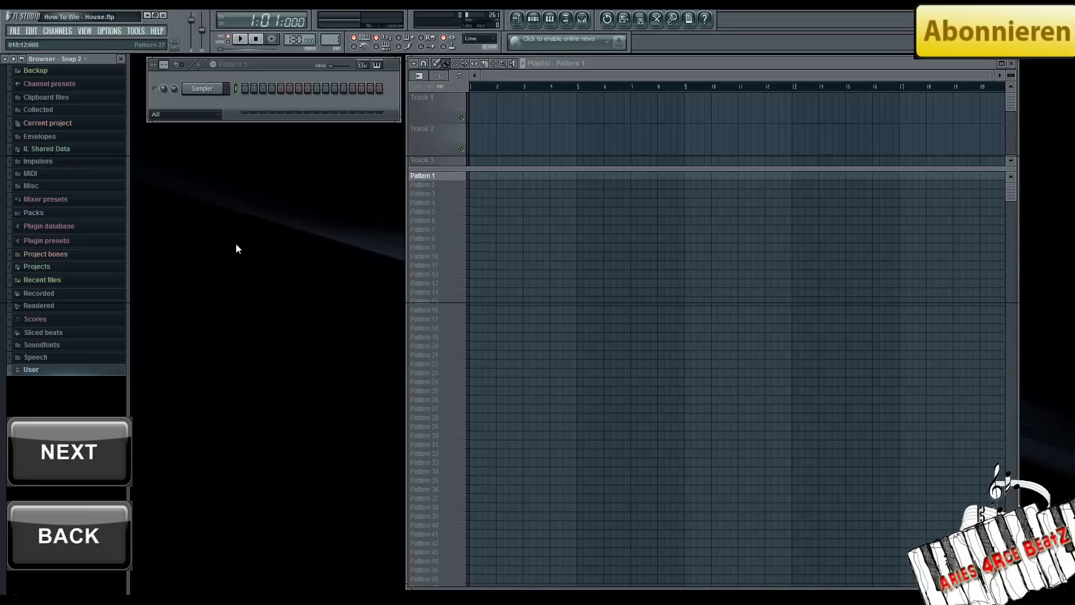
Browse the sample packs to the contents of the Legacy > Dance folder.
{"action": "left_click", "coordinate": [74, 215]}
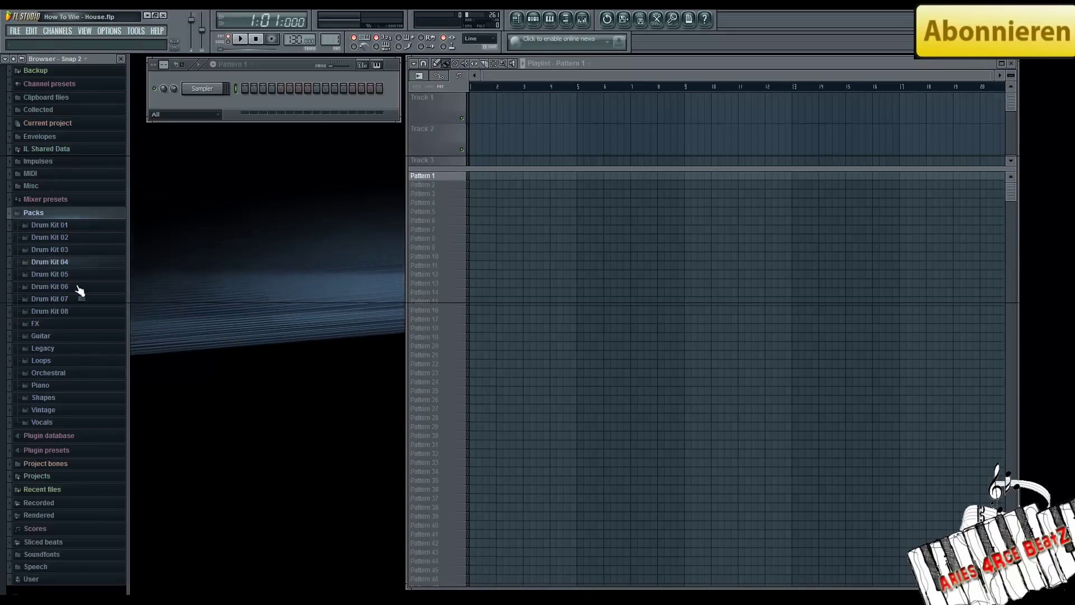
{"action": "left_click", "coordinate": [72, 349]}
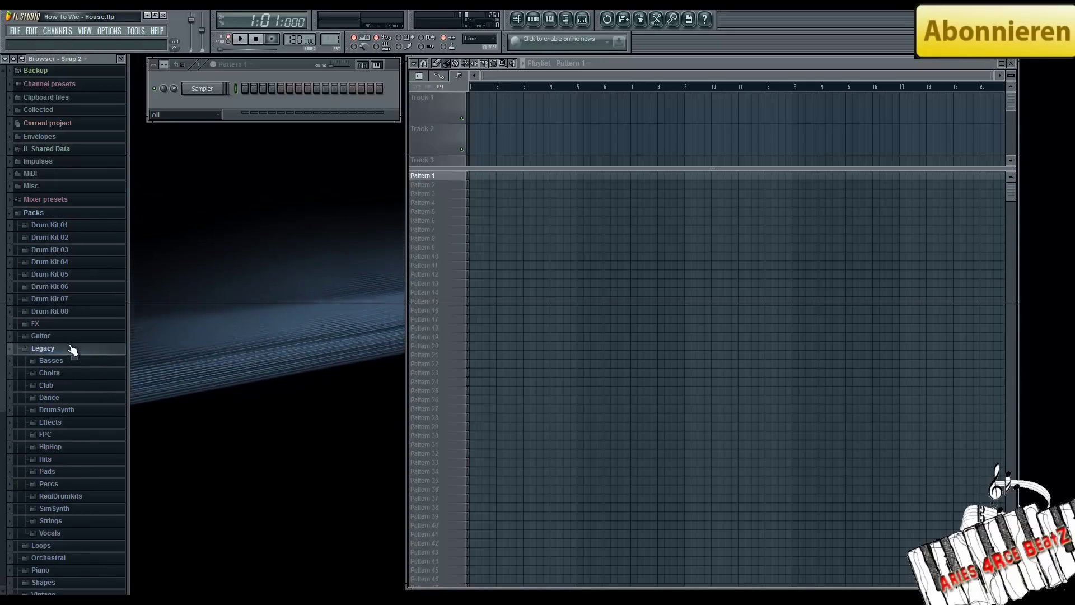
{"action": "left_click", "coordinate": [68, 397]}
{"action": "scroll", "coordinate": [70, 398], "scroll_direction": "down", "scroll_amount": 2}
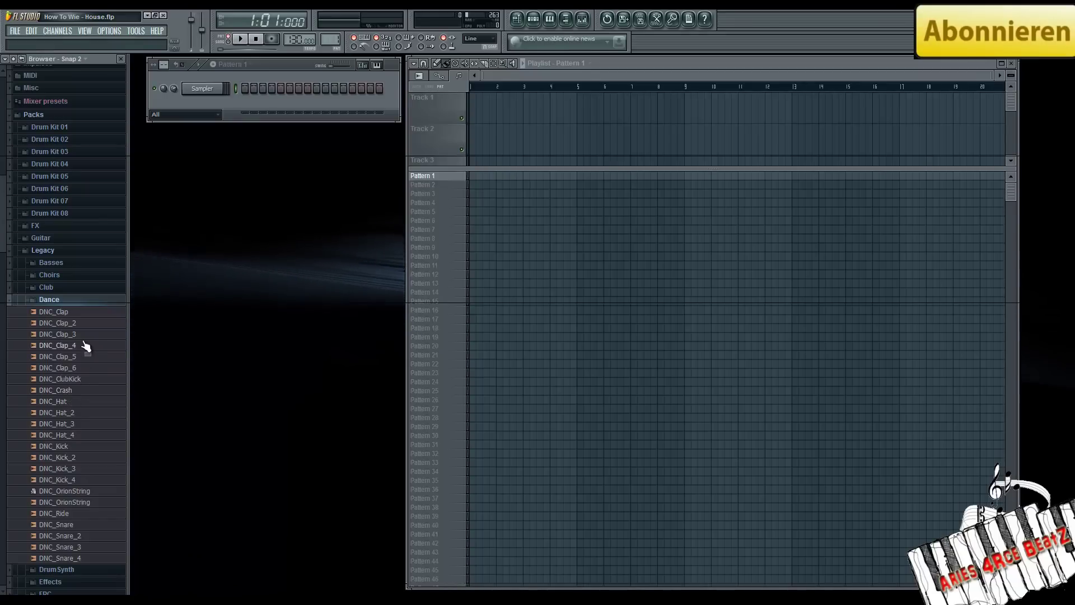
Audition the DNC club kick and other kick samples, and open DNC_Kick_2 in a new channel.
{"action": "left_click", "coordinate": [78, 380]}
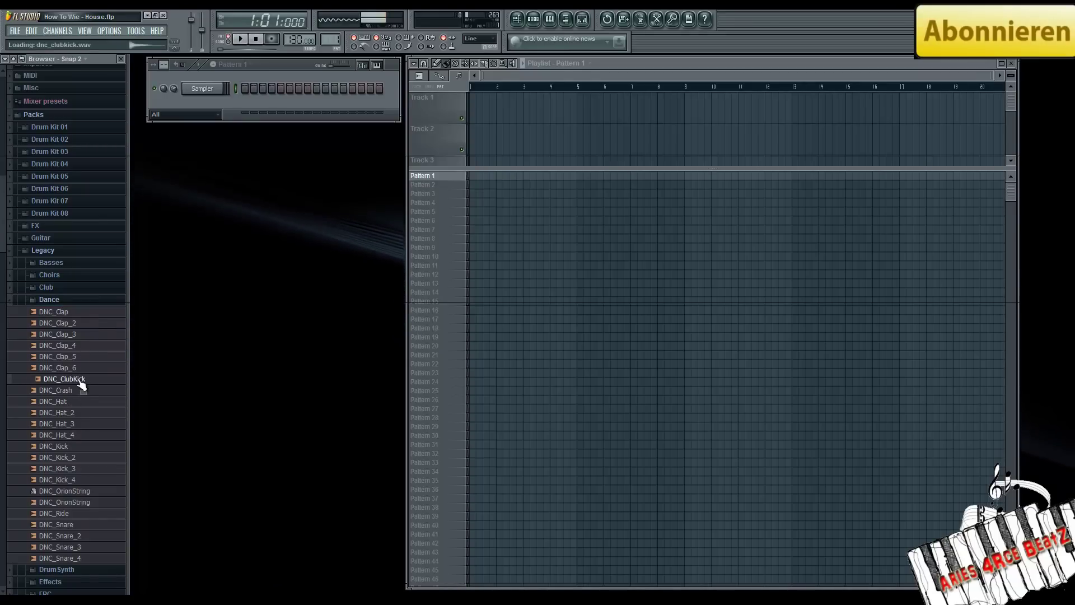
{"action": "left_click", "coordinate": [86, 470]}
{"action": "left_click", "coordinate": [84, 481]}
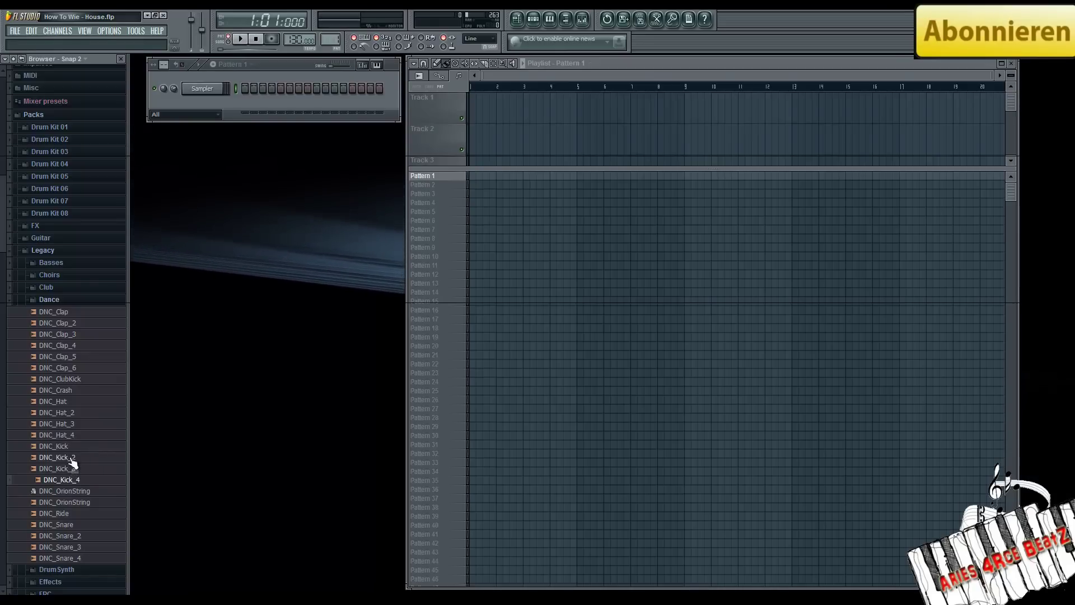
{"action": "right_click", "coordinate": [77, 457]}
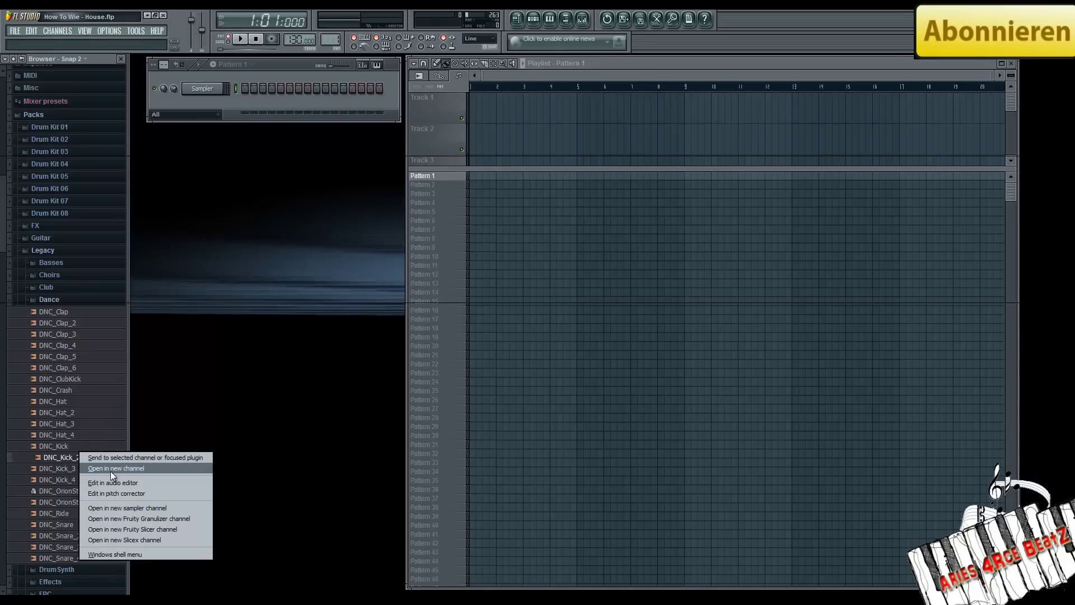
{"action": "left_click", "coordinate": [109, 470]}
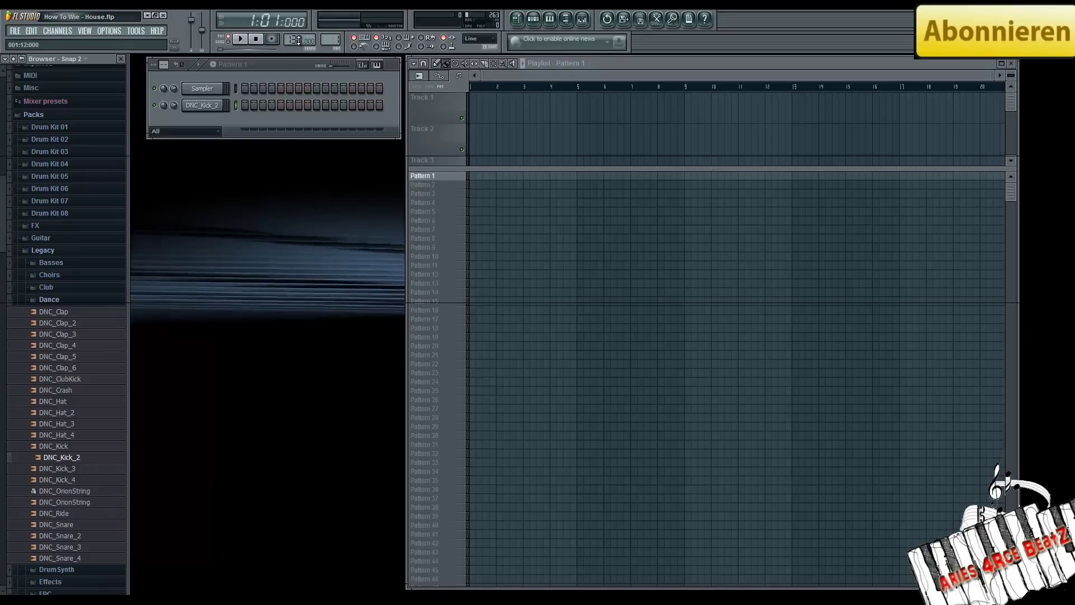
Lower the project tempo, fill every fourth step of the DNC_Kick_2 channel and play back the pattern.
{"action": "left_click_drag", "start_coordinate": [299, 40], "coordinate": [300, 583]}
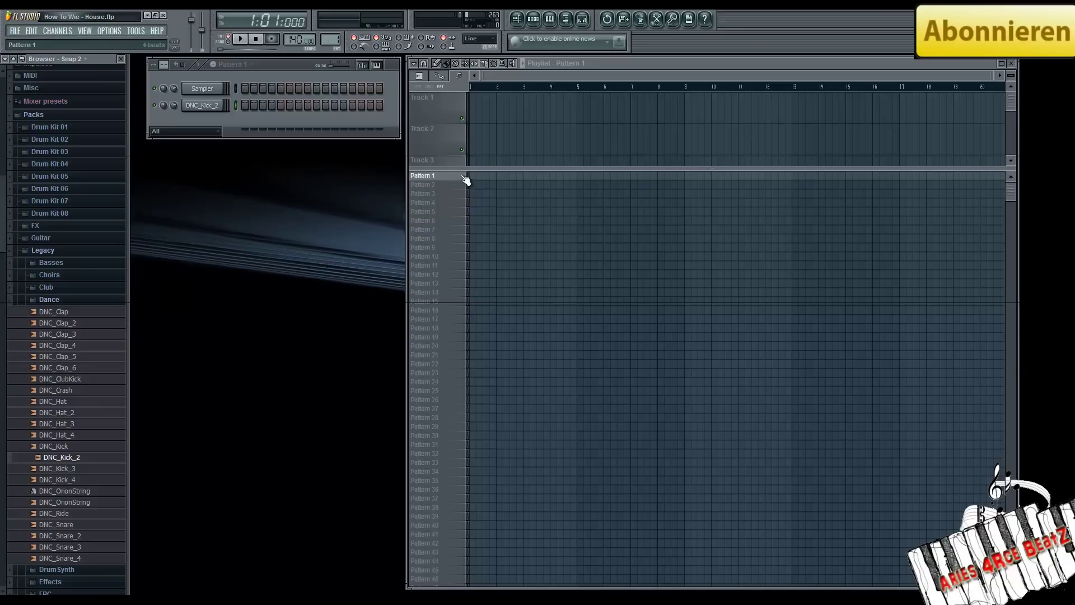
{"action": "right_click", "coordinate": [200, 106]}
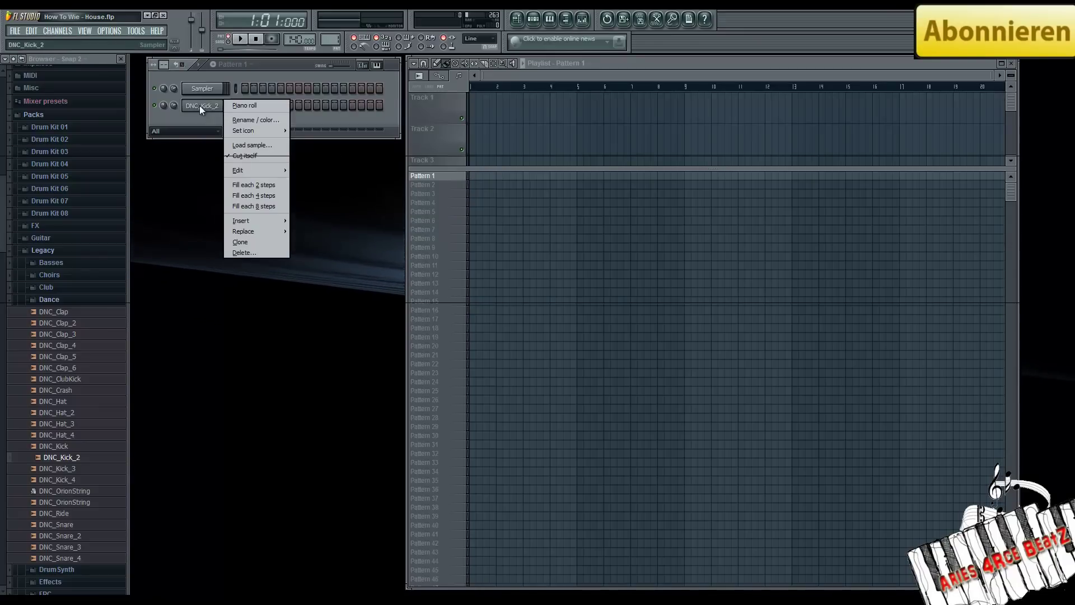
{"action": "left_click", "coordinate": [268, 196]}
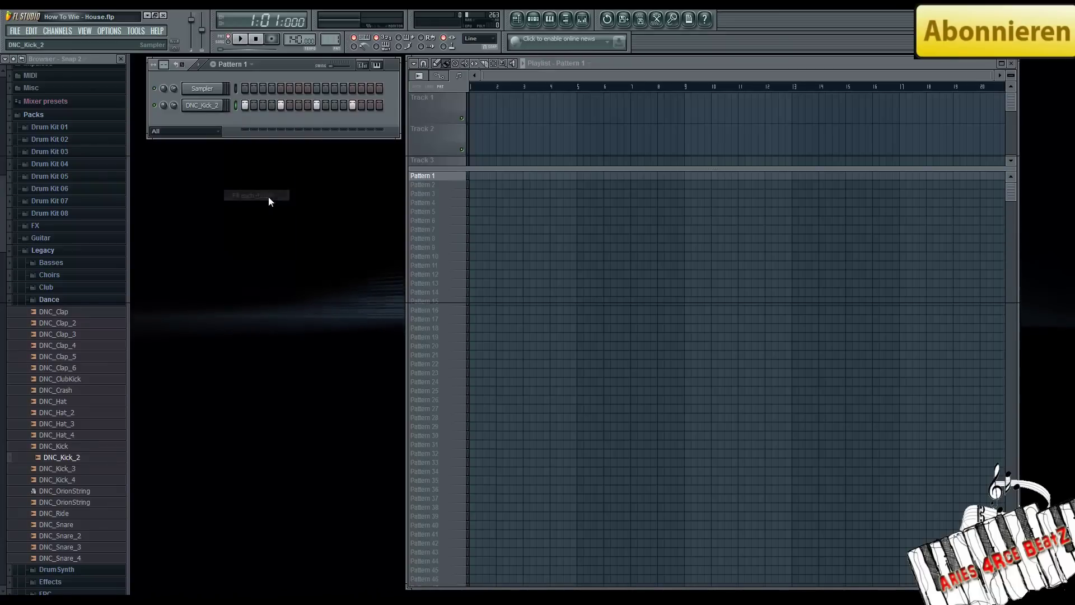
{"action": "left_click", "coordinate": [242, 39]}
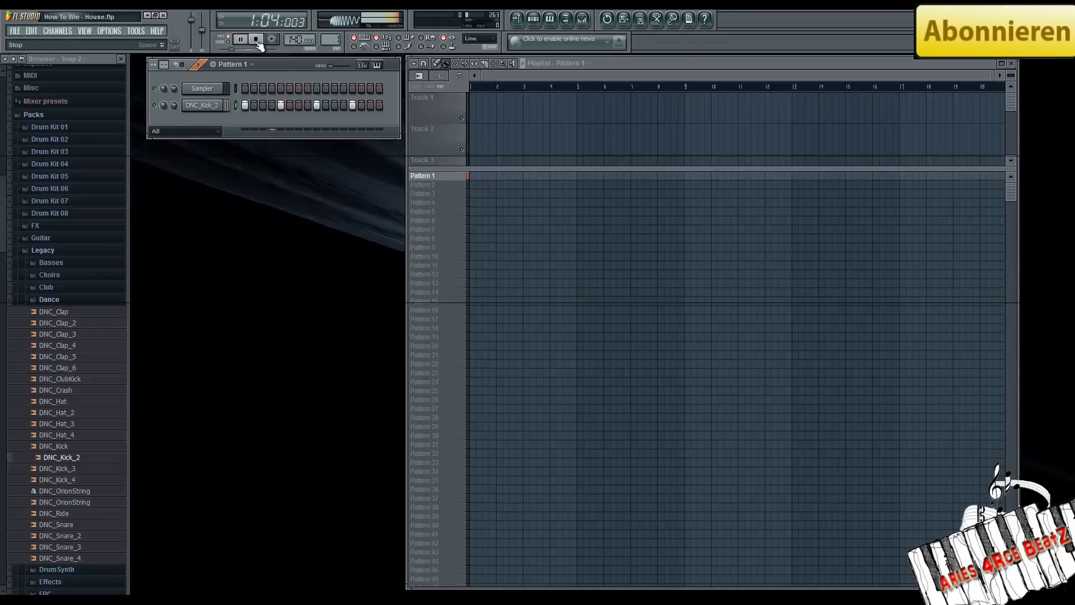
{"action": "left_click", "coordinate": [257, 40]}
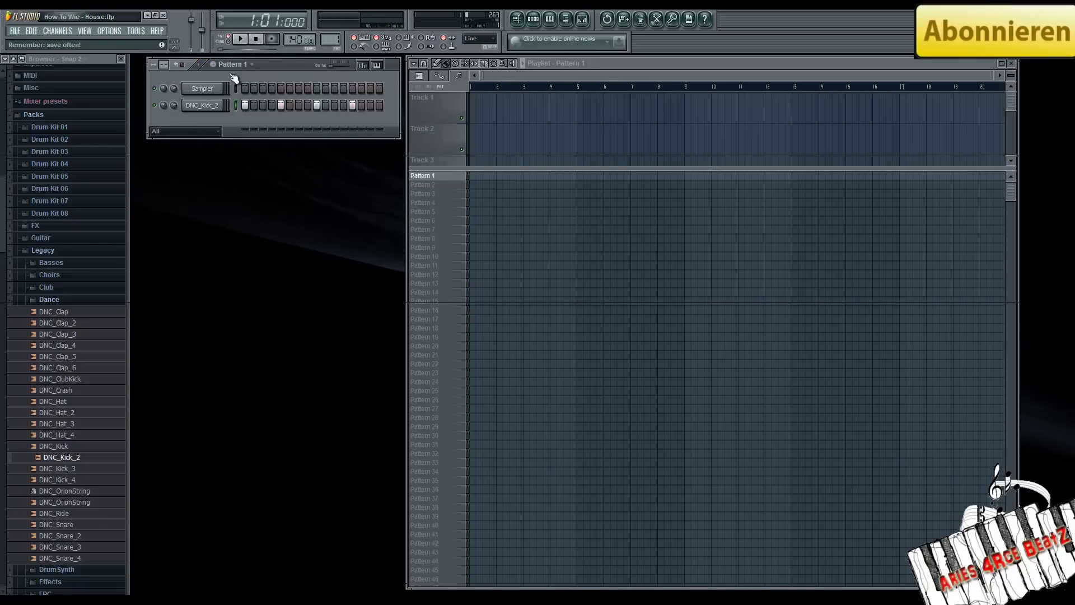
Delete the empty Sampler channel from the pattern's channel list.
{"action": "right_click", "coordinate": [211, 89]}
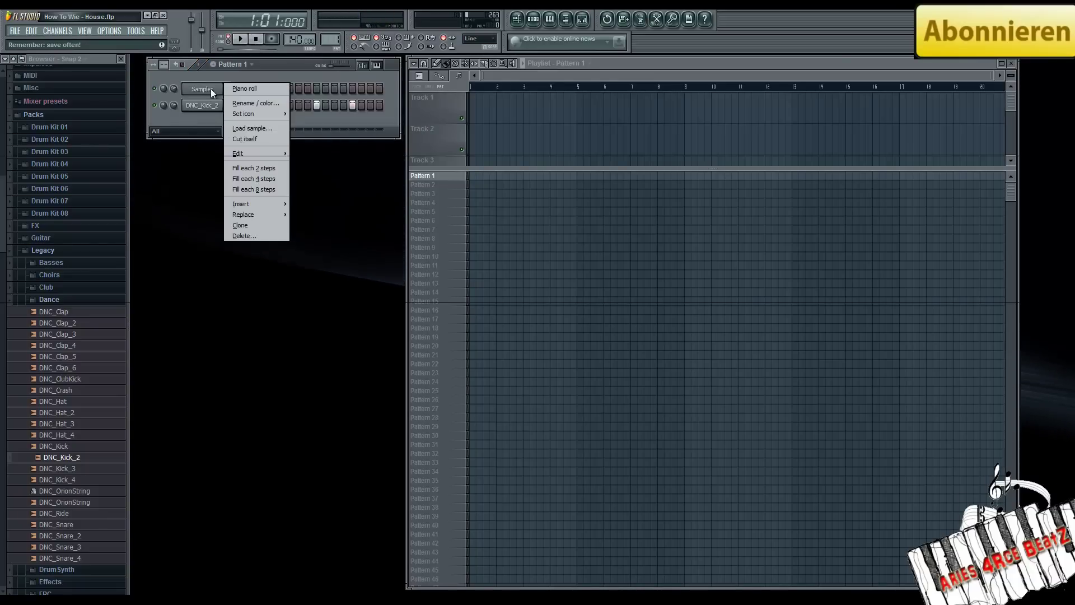
{"action": "left_click", "coordinate": [251, 237]}
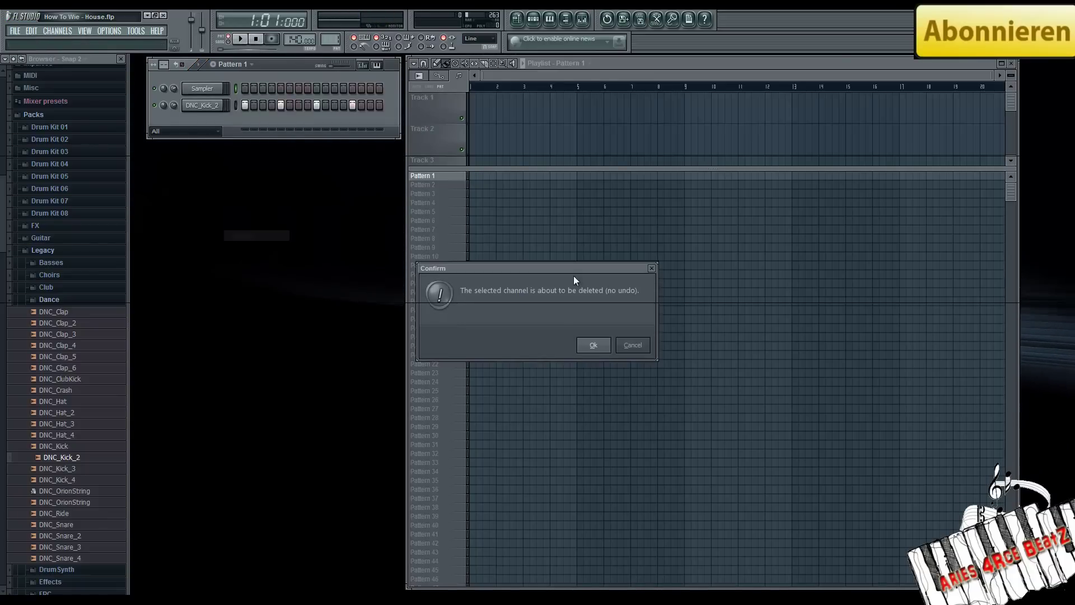
{"action": "left_click", "coordinate": [593, 347]}
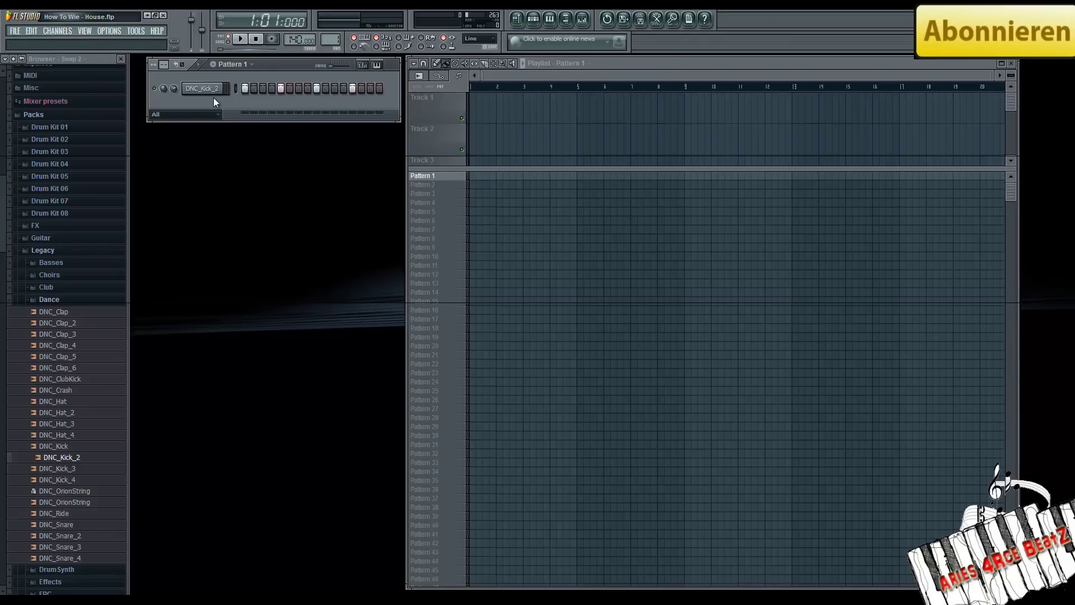
Rename Pattern 1 in the playlist to "Drums".
{"action": "right_click", "coordinate": [429, 175]}
{"action": "left_click", "coordinate": [448, 176]}
{"action": "type", "text": "Drum"}
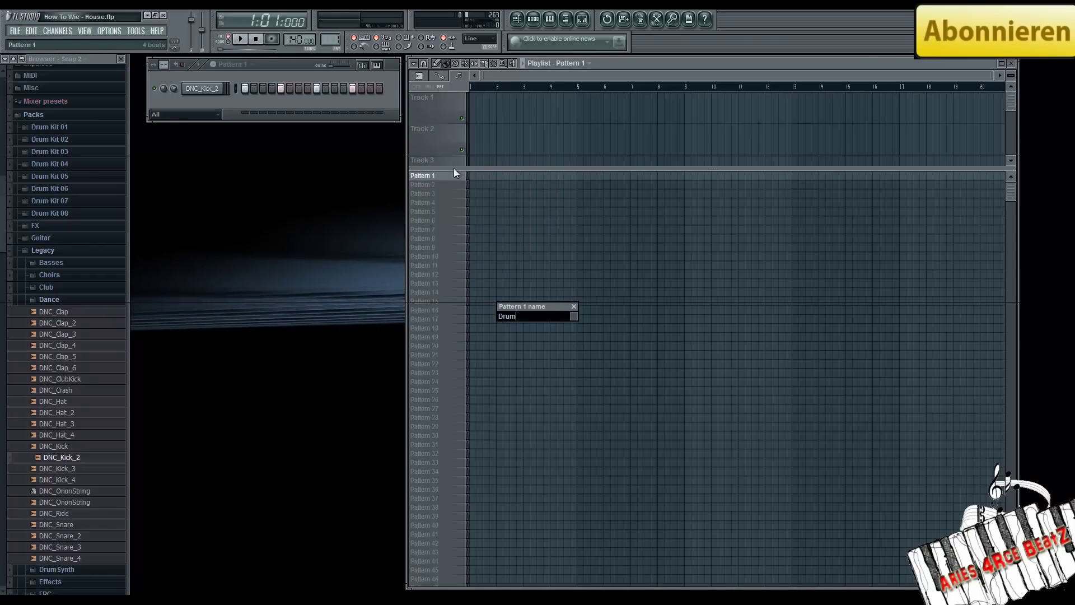
{"action": "type", "text": "s"}
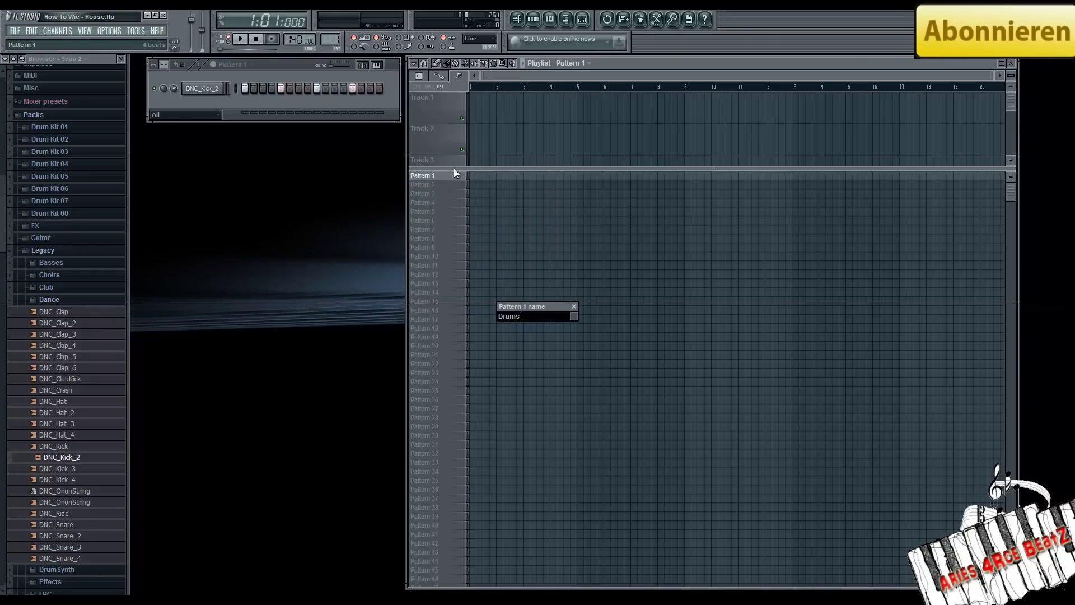
{"action": "key", "text": "Return"}
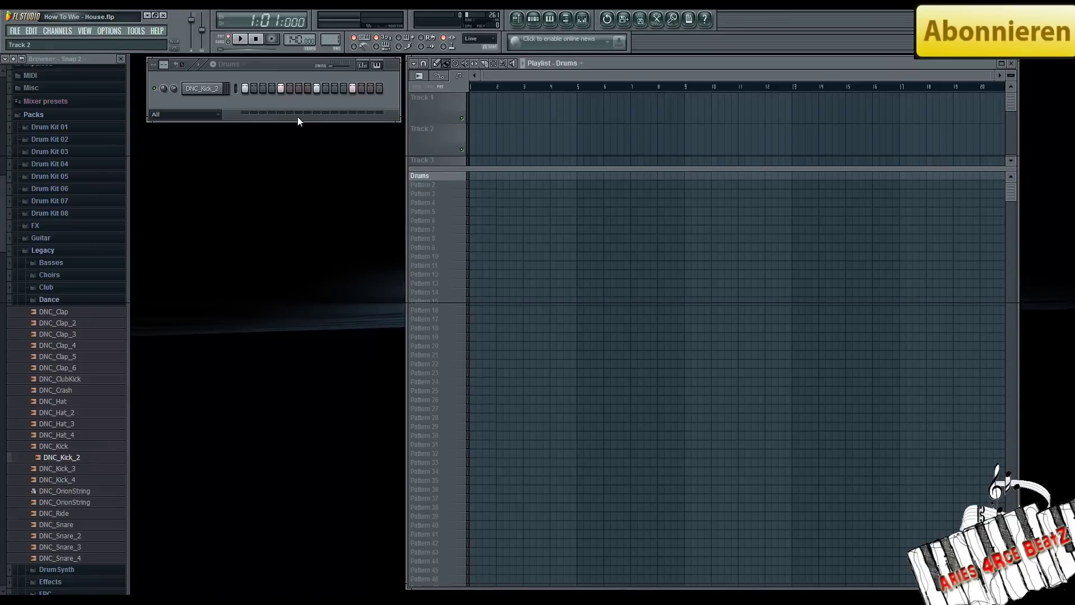
Bring up mixer Insert 1 for the DNC_Kick_2 channel and load Soundgoodizer in its first effect slot.
{"action": "left_click", "coordinate": [208, 90]}
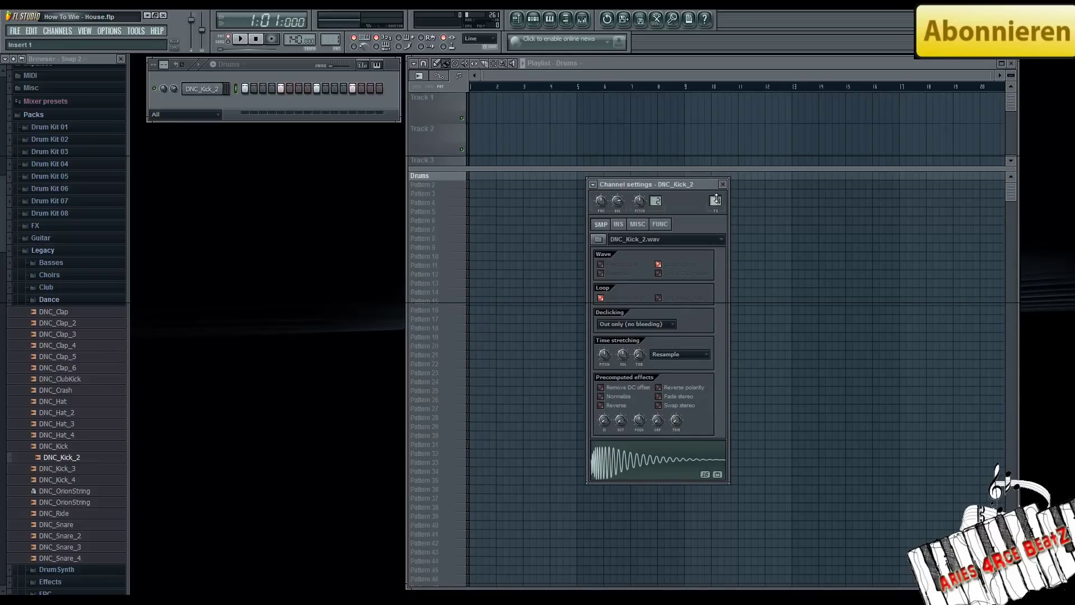
{"action": "left_click", "coordinate": [717, 199]}
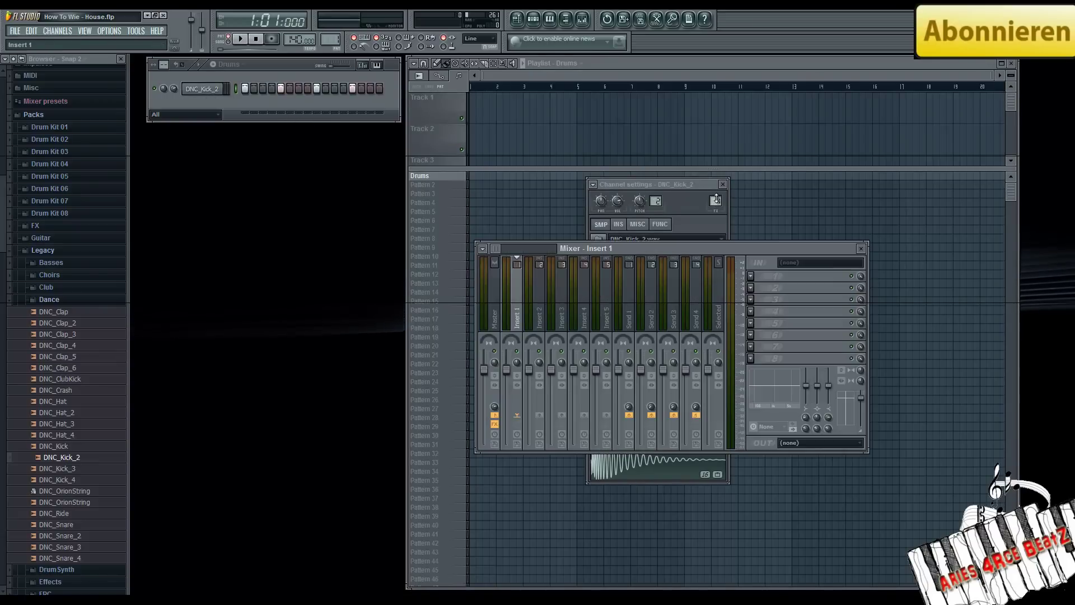
{"action": "left_click", "coordinate": [751, 276]}
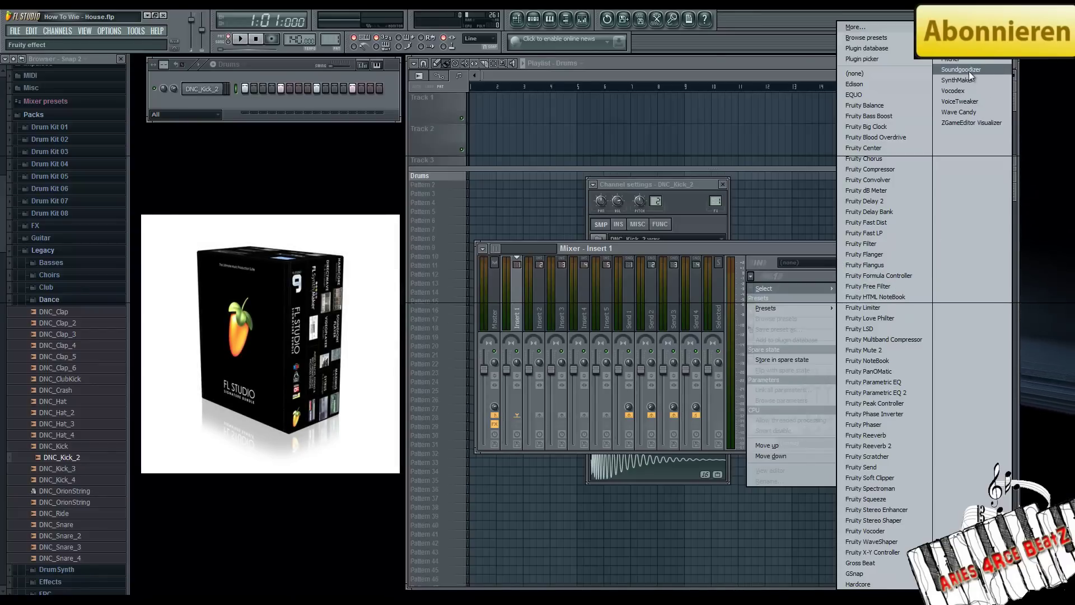
{"action": "left_click", "coordinate": [983, 71]}
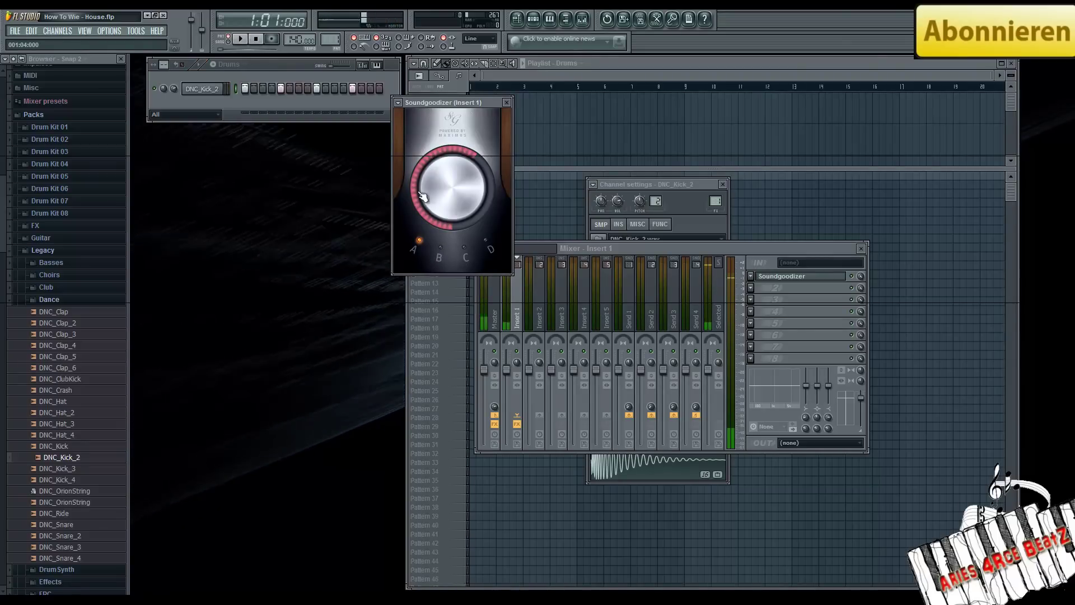
Switch Soundgoodizer on the kick's insert to mode B and listen to the pattern.
{"action": "left_click", "coordinate": [446, 254]}
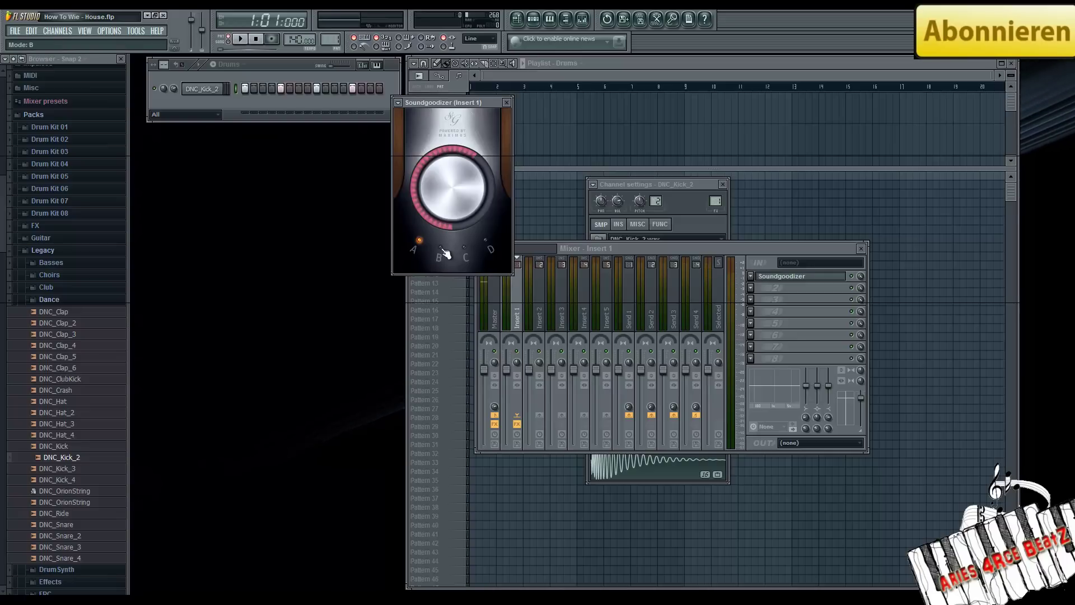
{"action": "left_click", "coordinate": [240, 39]}
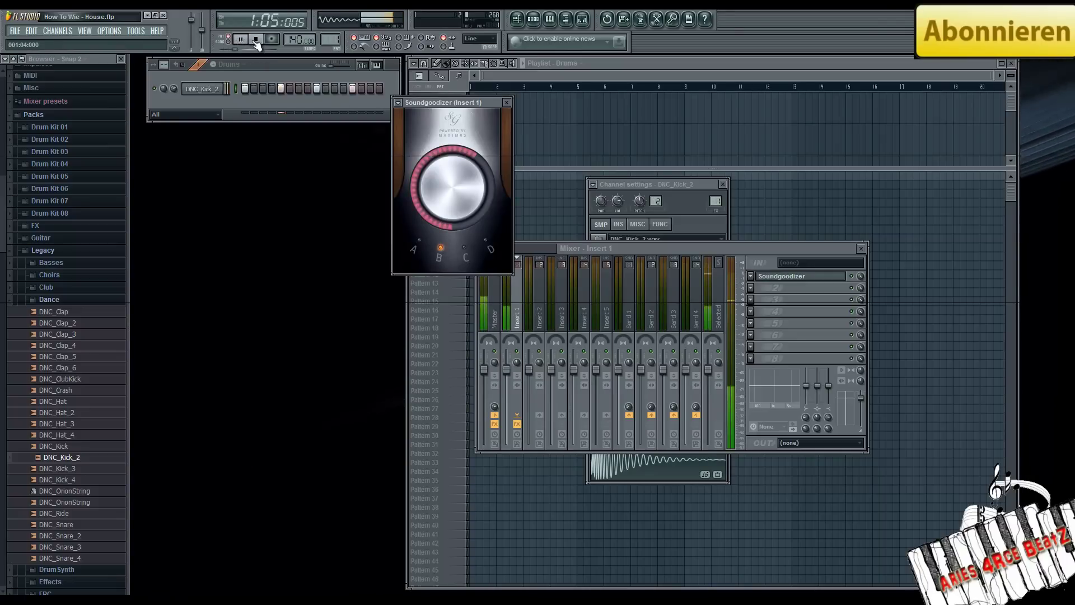
{"action": "left_click", "coordinate": [256, 40]}
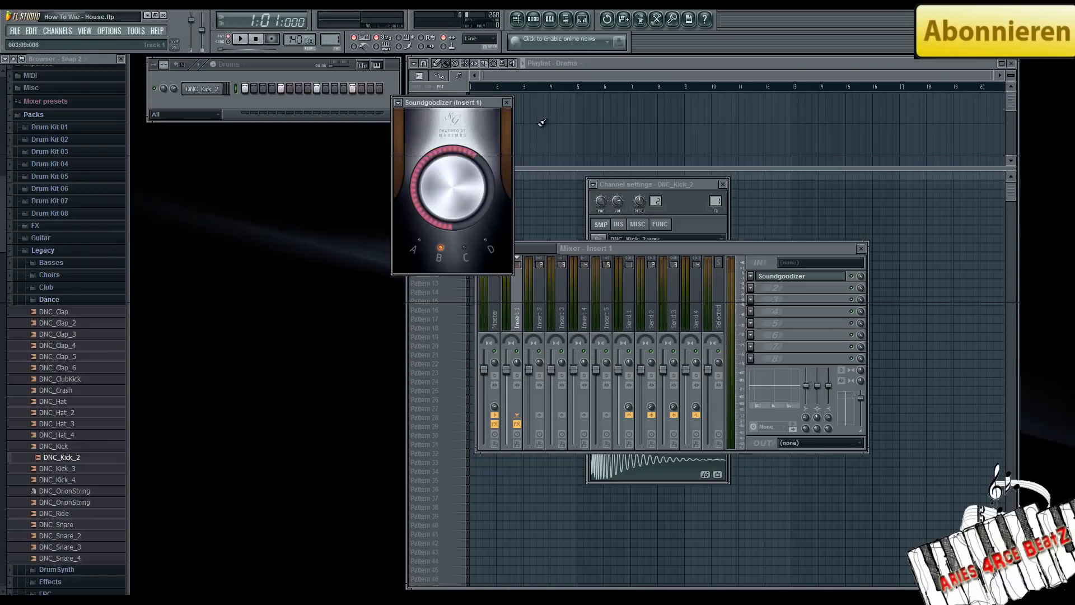
Load Fruity Fast Dist in the second effect slot of Insert 1 and listen to the kick.
{"action": "left_click", "coordinate": [751, 289]}
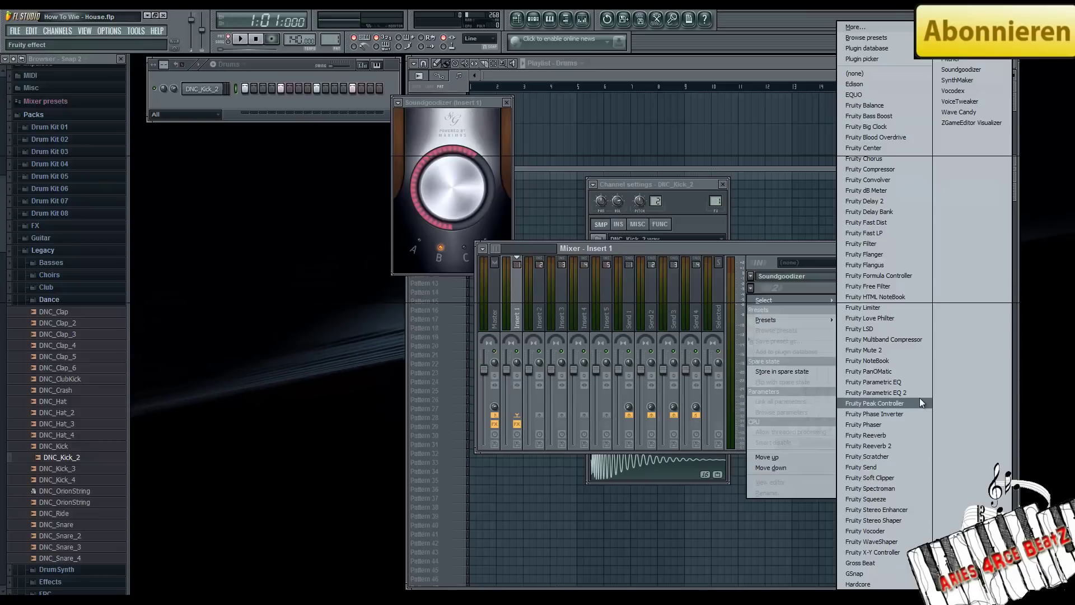
{"action": "left_click", "coordinate": [889, 225]}
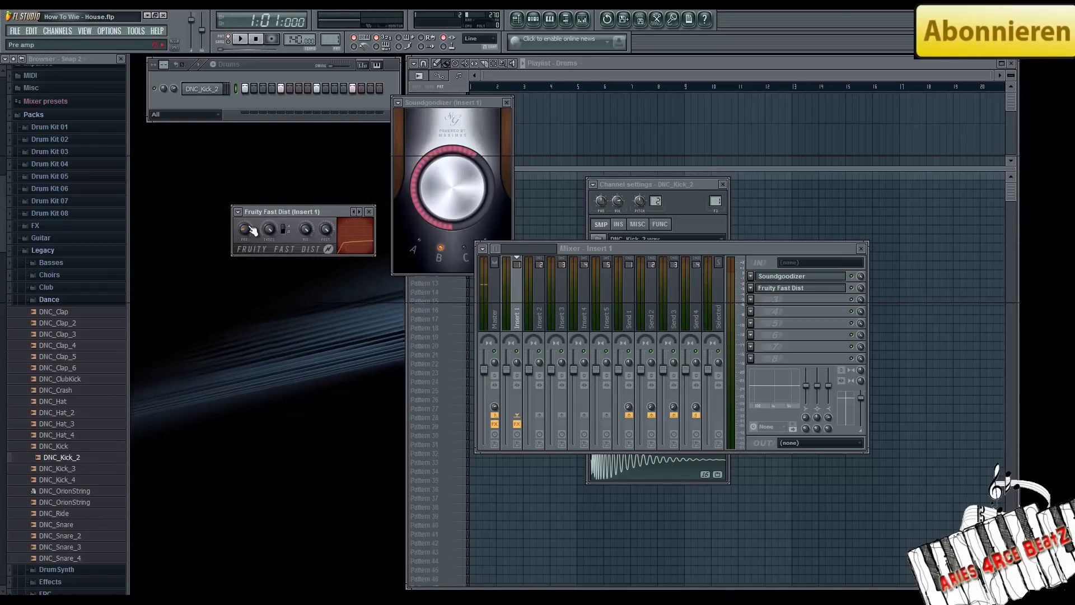
{"action": "left_click", "coordinate": [241, 39]}
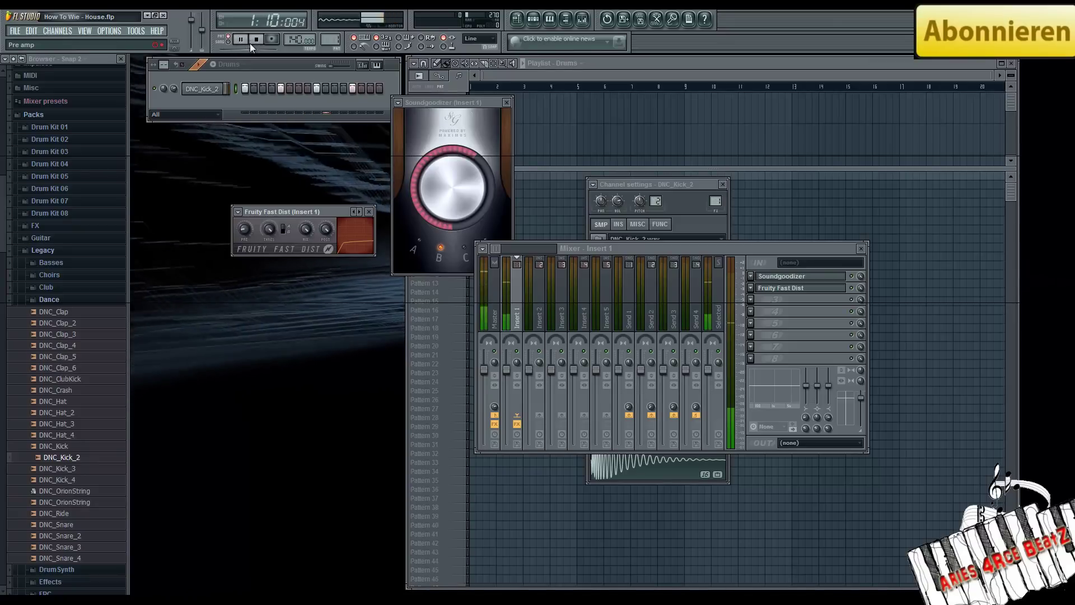
{"action": "left_click", "coordinate": [253, 40]}
Lower the threshold of Fruity Fast Dist on Insert 1 and play the kick pattern.
{"action": "left_click_drag", "start_coordinate": [270, 230], "coordinate": [274, 240]}
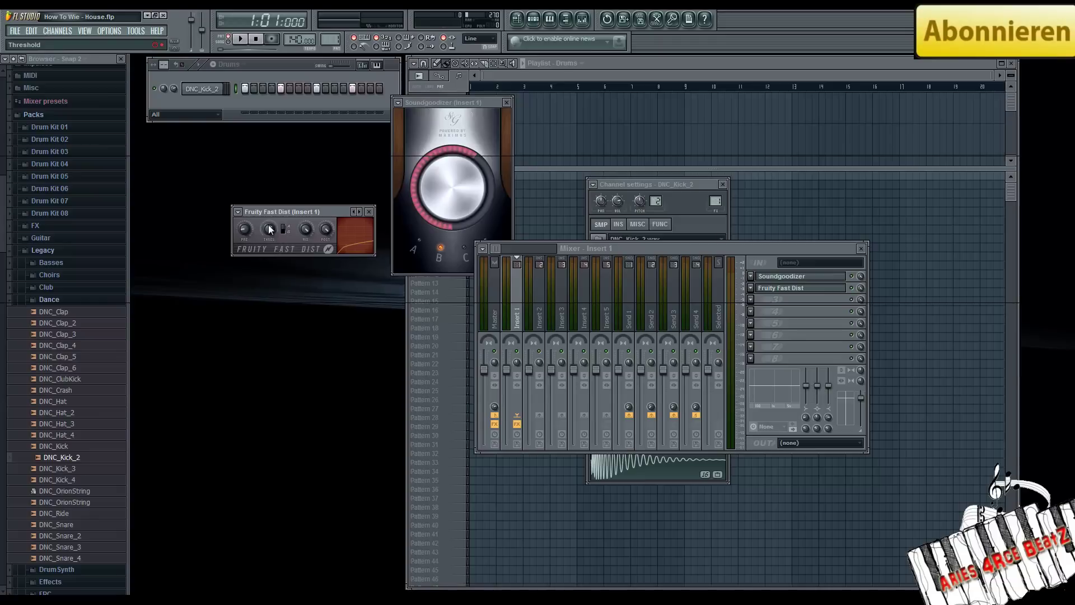
{"action": "left_click", "coordinate": [241, 39]}
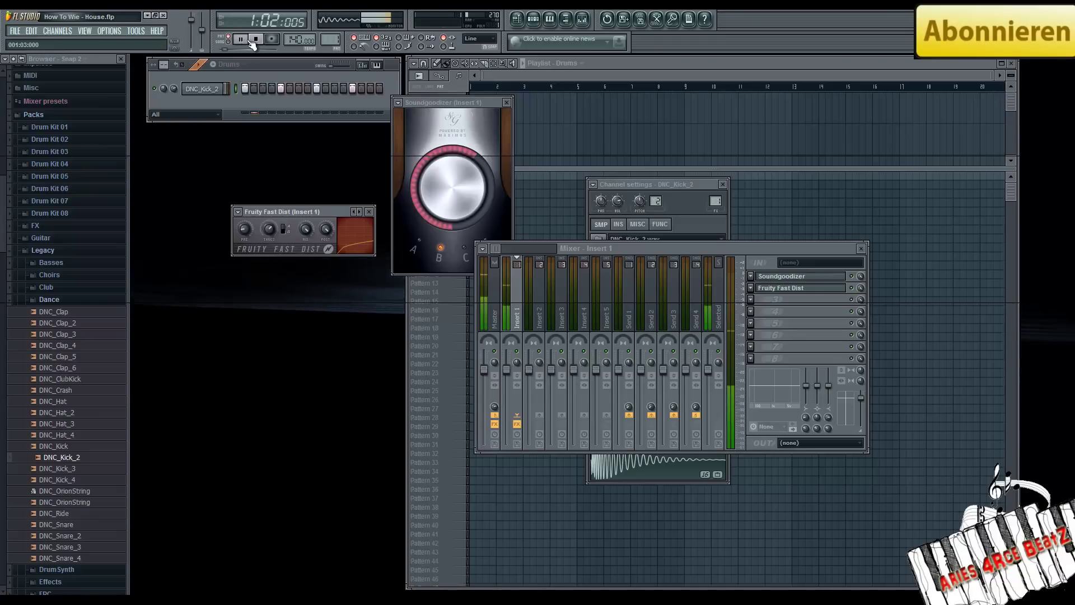
{"action": "left_click", "coordinate": [255, 40]}
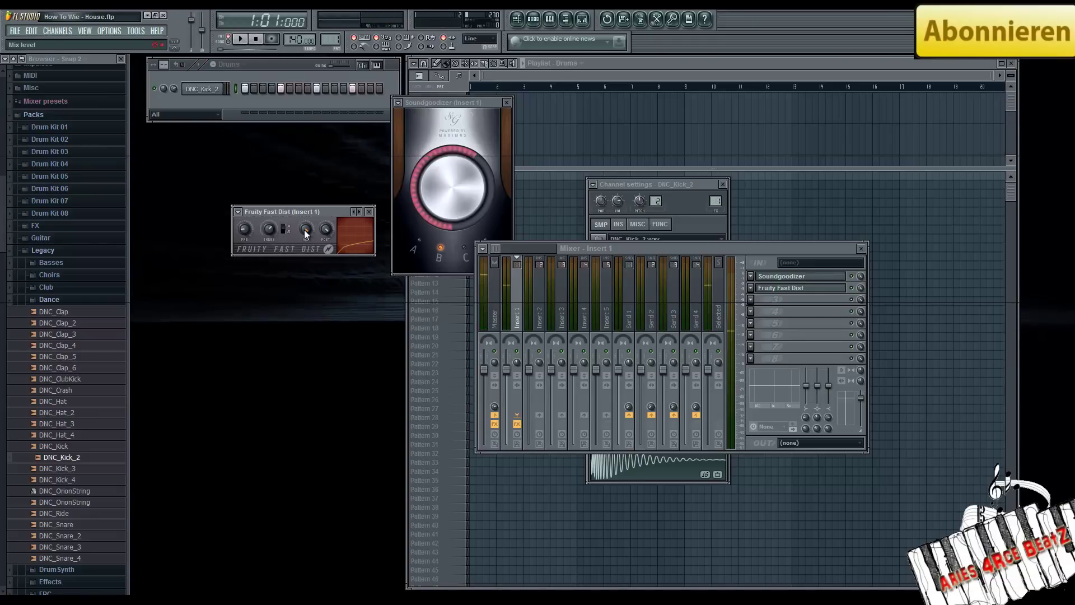
Reduce the mix level of Fruity Fast Dist on Insert 1 and replay the pattern to judge the distortion.
{"action": "left_click_drag", "start_coordinate": [304, 233], "coordinate": [304, 237]}
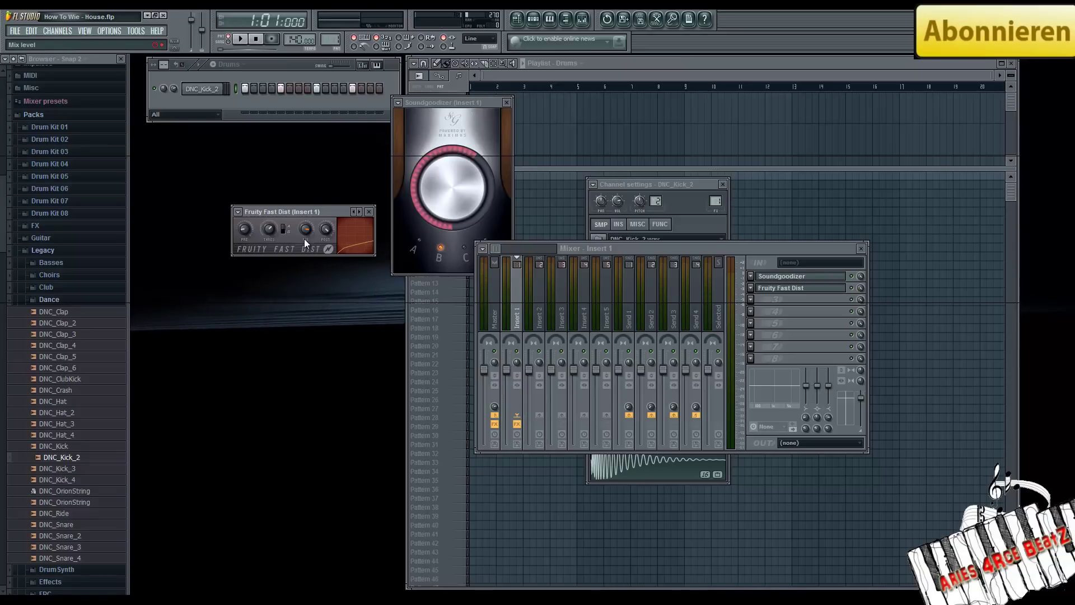
{"action": "left_click", "coordinate": [240, 39]}
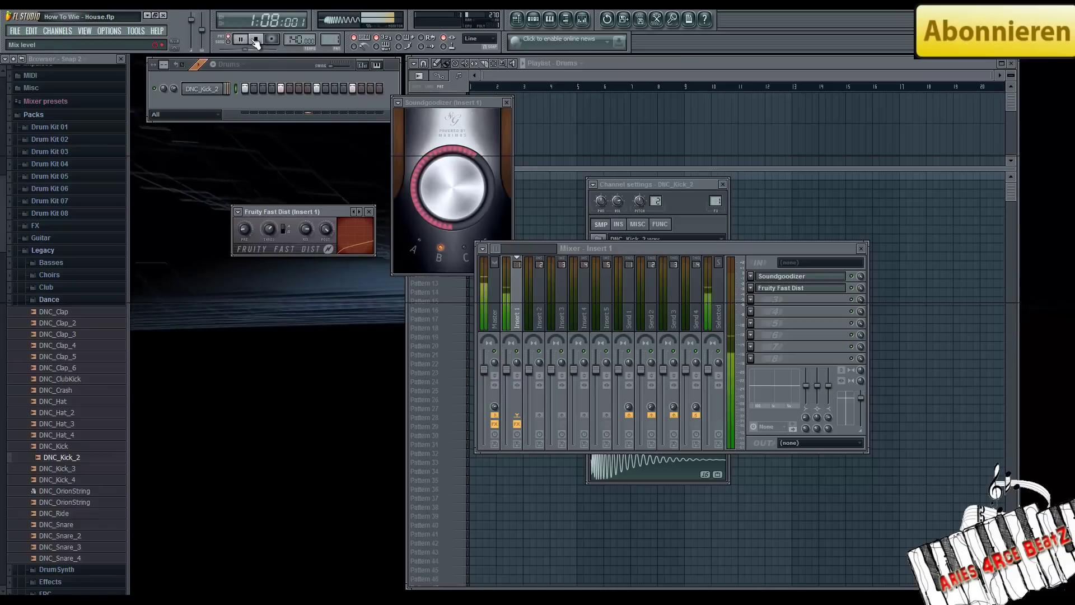
{"action": "left_click", "coordinate": [255, 40]}
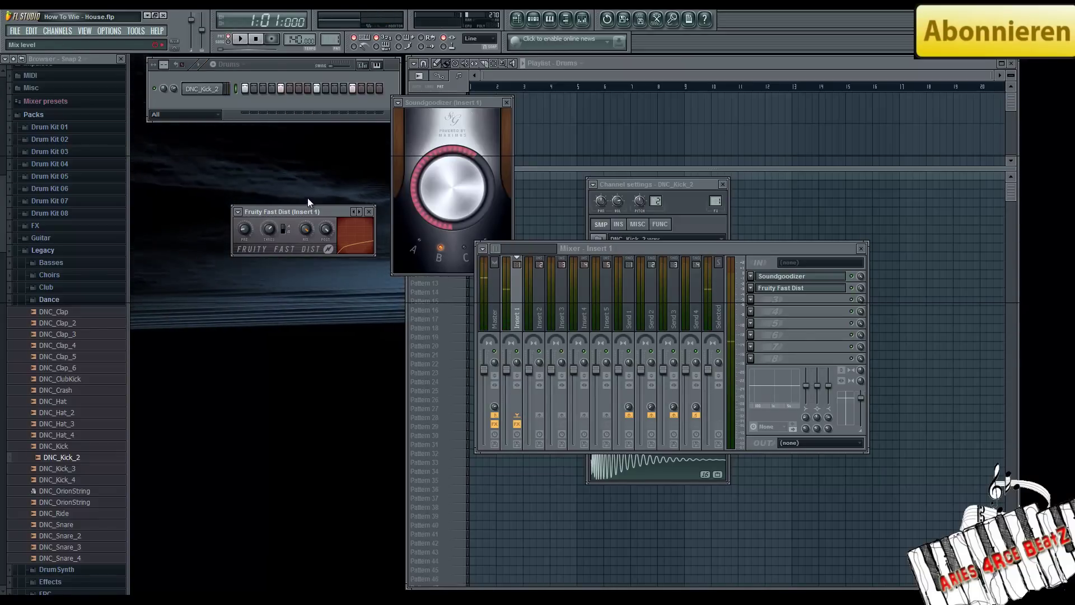
{"action": "left_click", "coordinate": [240, 39]}
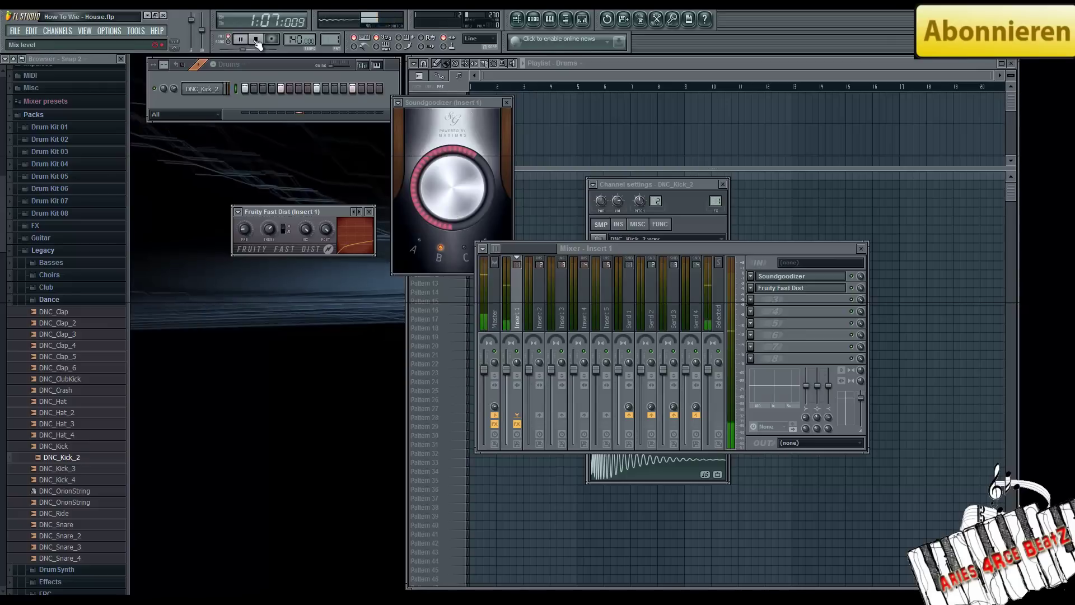
Replay the kick pattern to check the sound of Soundgoodizer and Fruity Fast Dist together.
{"action": "left_click", "coordinate": [256, 39]}
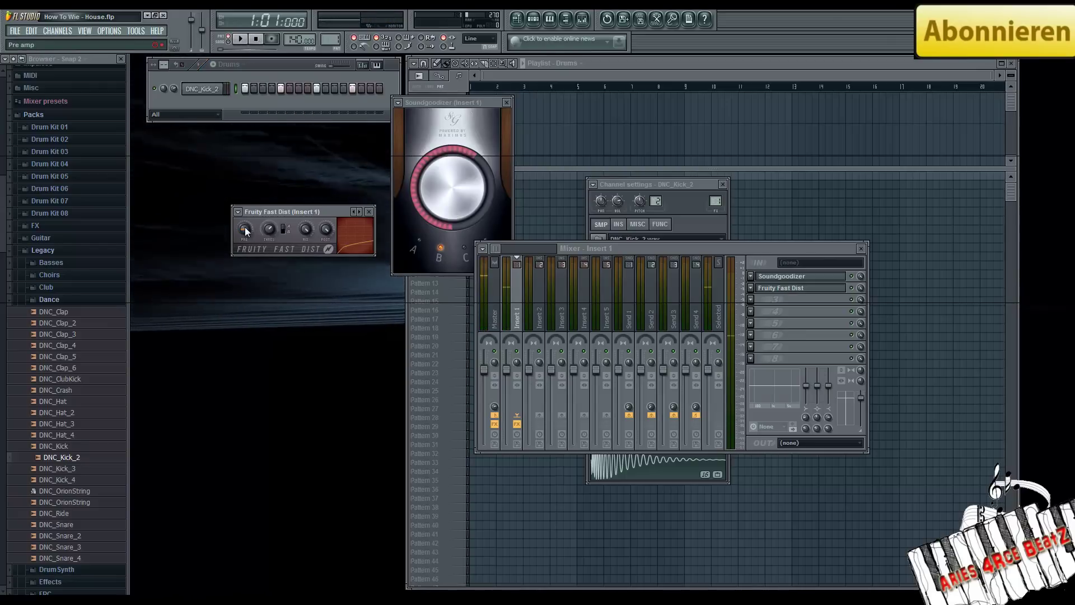
{"action": "left_click", "coordinate": [241, 39]}
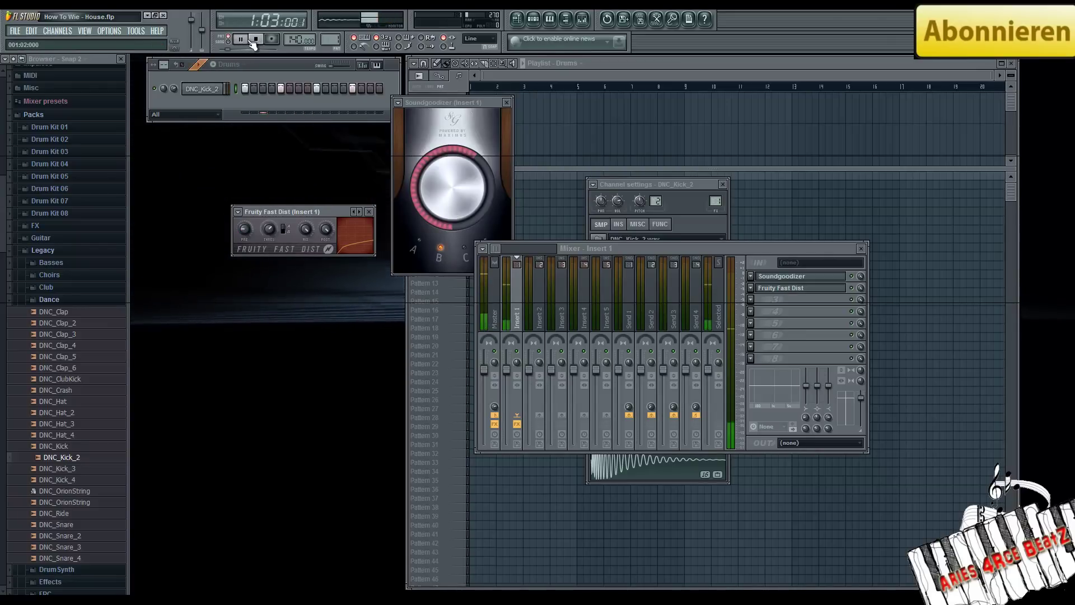
{"action": "left_click", "coordinate": [256, 40]}
Close the Fruity Fast Dist and Soundgoodizer windows, the mixer and the kick's channel settings.
{"action": "left_click", "coordinate": [439, 242]}
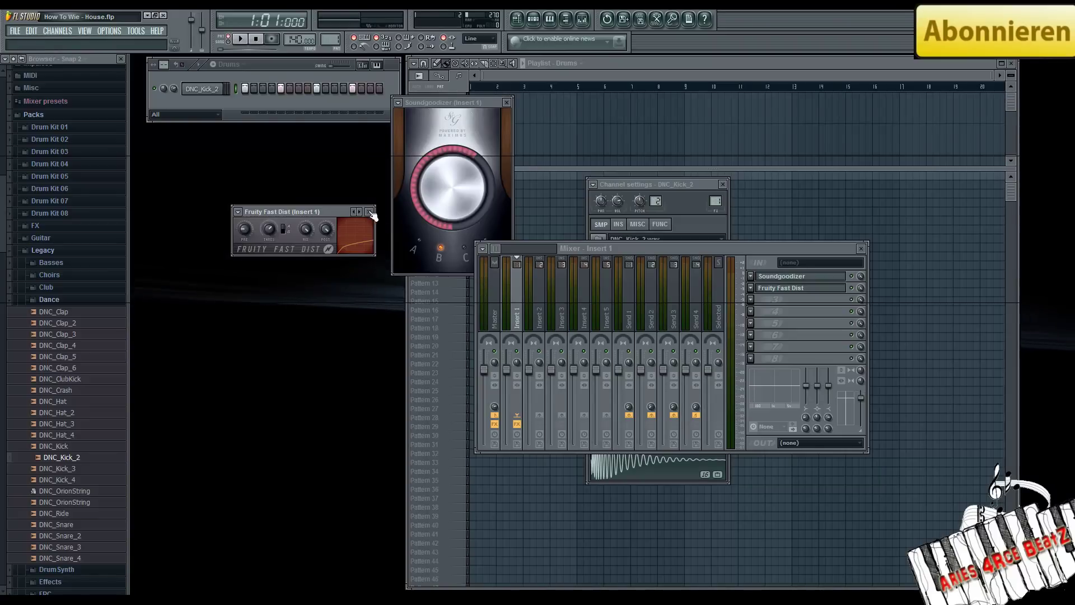
{"action": "left_click", "coordinate": [370, 213]}
{"action": "left_click", "coordinate": [508, 103]}
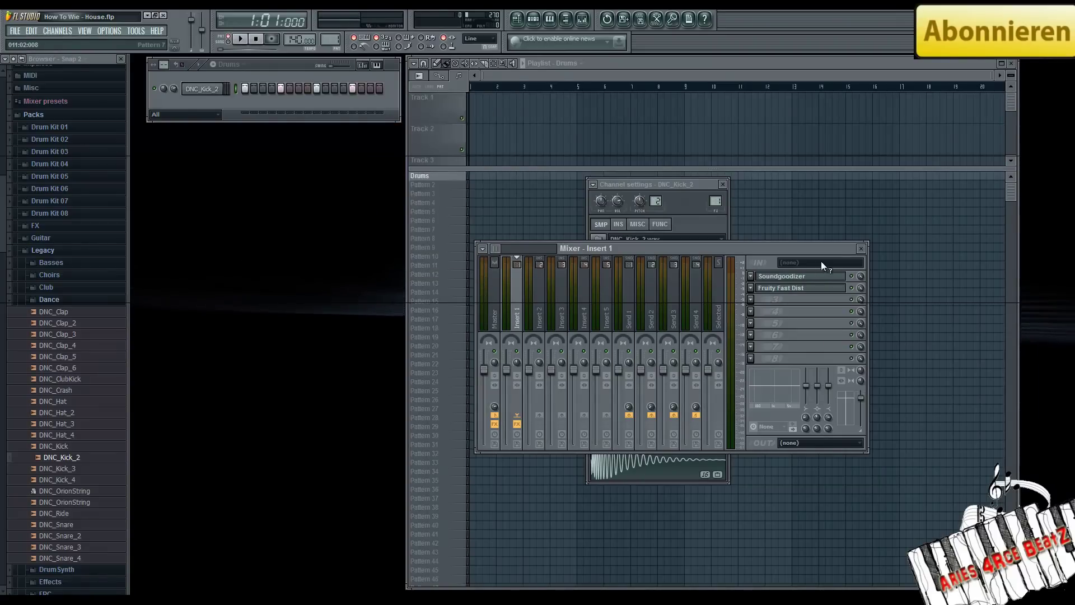
{"action": "left_click", "coordinate": [862, 249]}
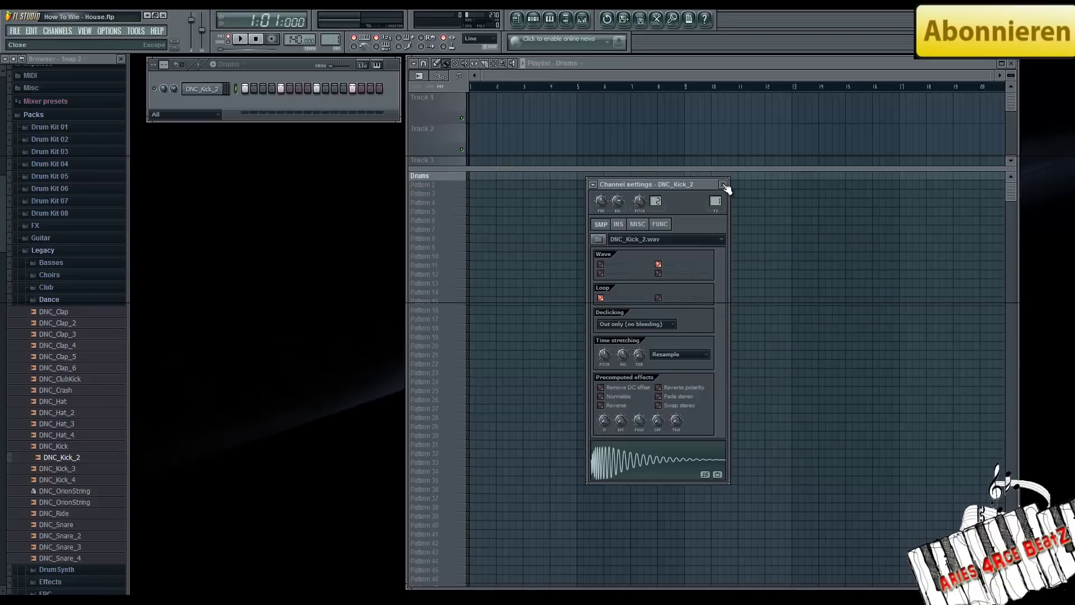
{"action": "left_click", "coordinate": [724, 186]}
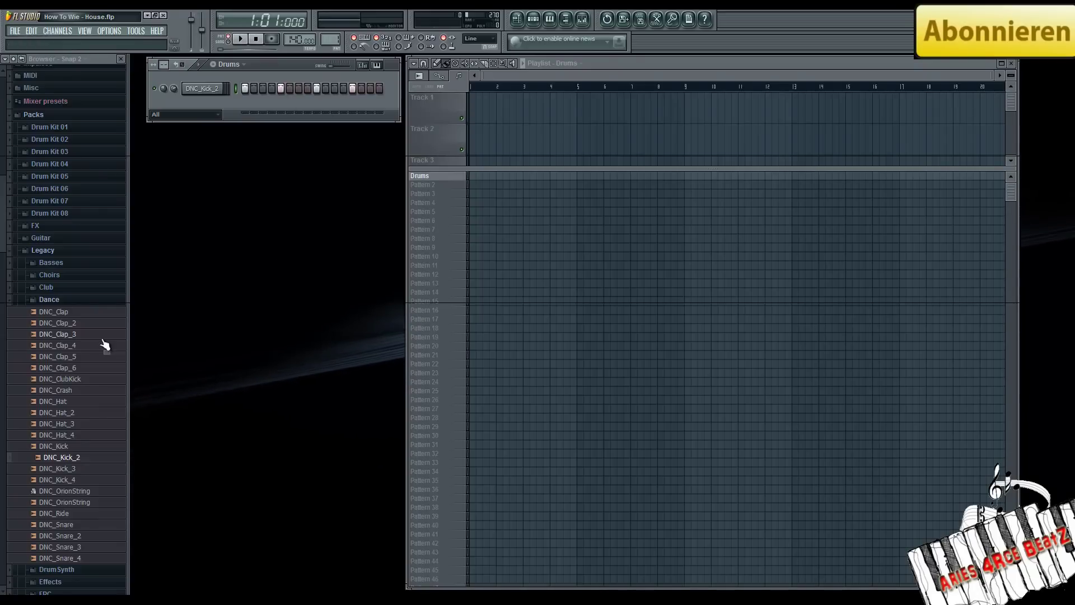
Audition the DNC_Clap samples in the Dance folder and open DNC_Clap_3 in a new channel.
{"action": "left_click", "coordinate": [65, 312]}
{"action": "left_click", "coordinate": [63, 323]}
{"action": "left_click", "coordinate": [90, 334]}
{"action": "left_click", "coordinate": [89, 346]}
{"action": "left_click", "coordinate": [87, 356]}
{"action": "left_click", "coordinate": [88, 368]}
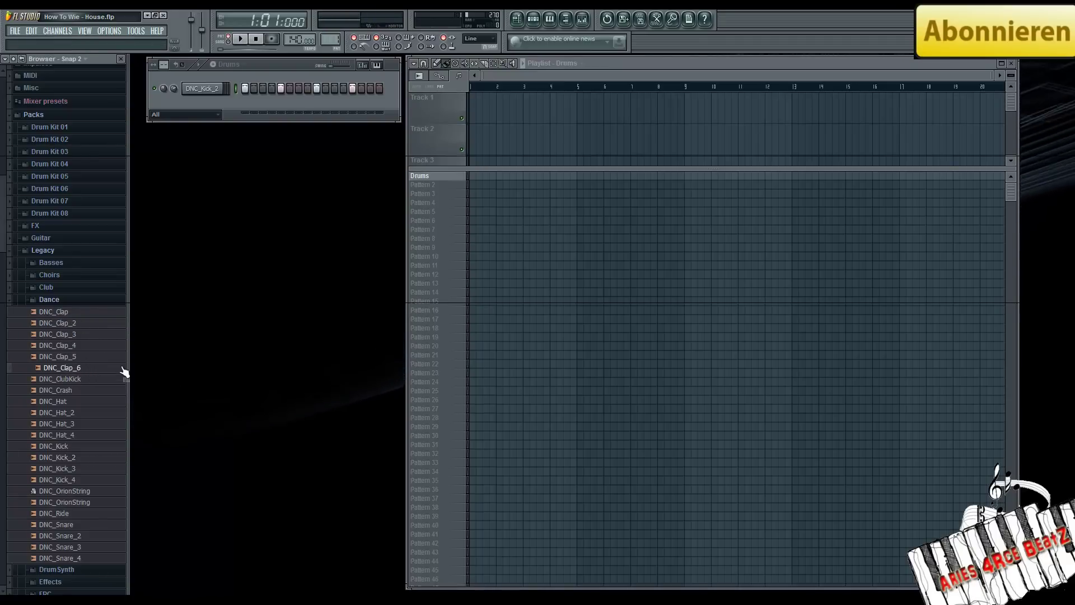
{"action": "left_click", "coordinate": [88, 335]}
{"action": "right_click", "coordinate": [88, 336]}
{"action": "left_click", "coordinate": [116, 343]}
Place claps on steps 5 and 13 of the DNC_Clap_3 channel and listen to the pattern.
{"action": "left_click", "coordinate": [282, 105]}
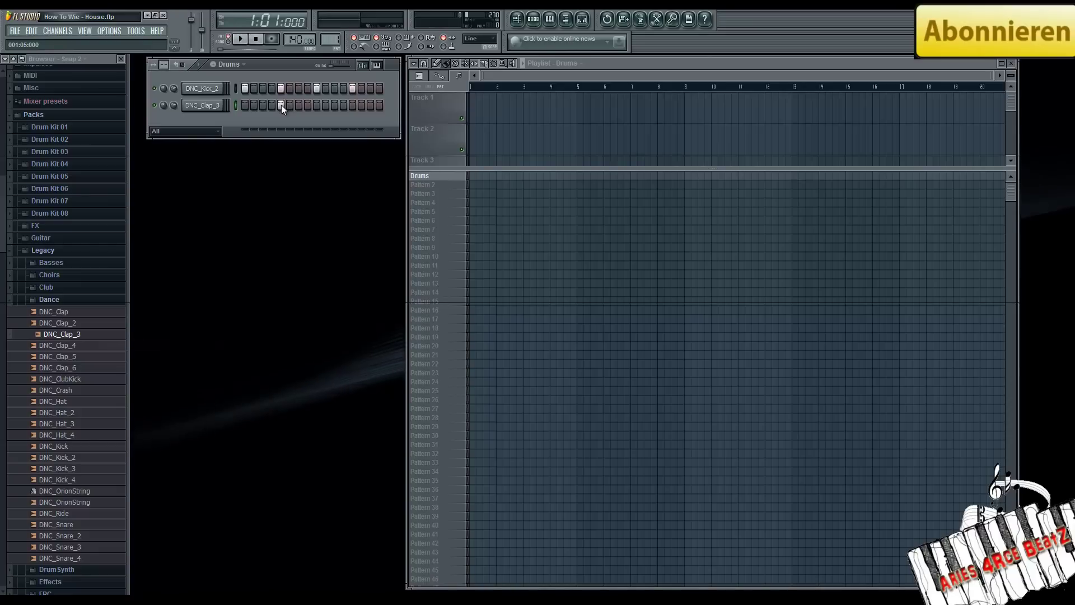
{"action": "left_click", "coordinate": [351, 106]}
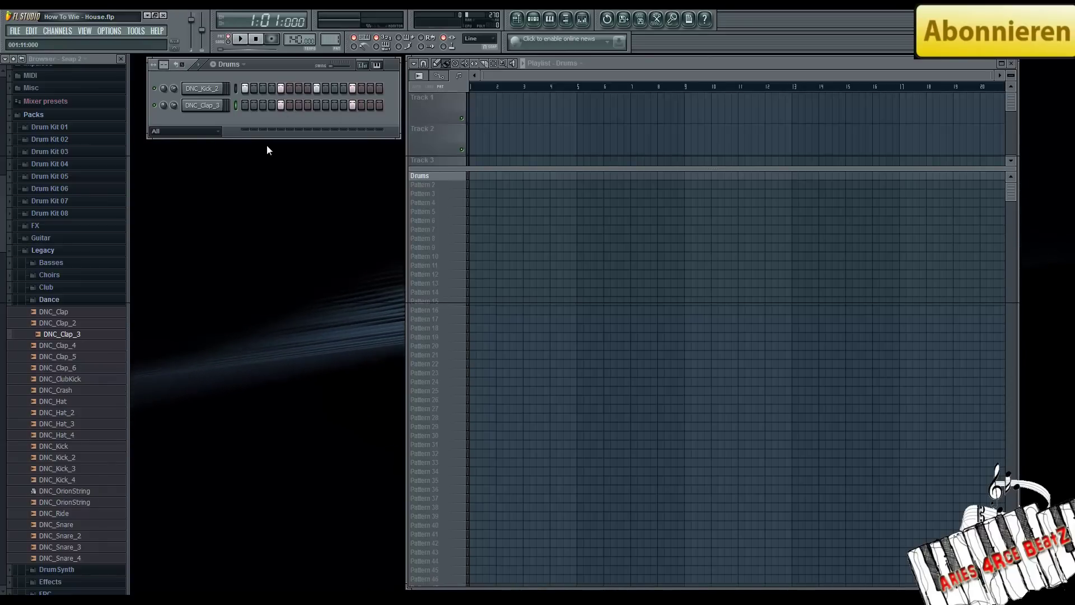
{"action": "left_click", "coordinate": [242, 40]}
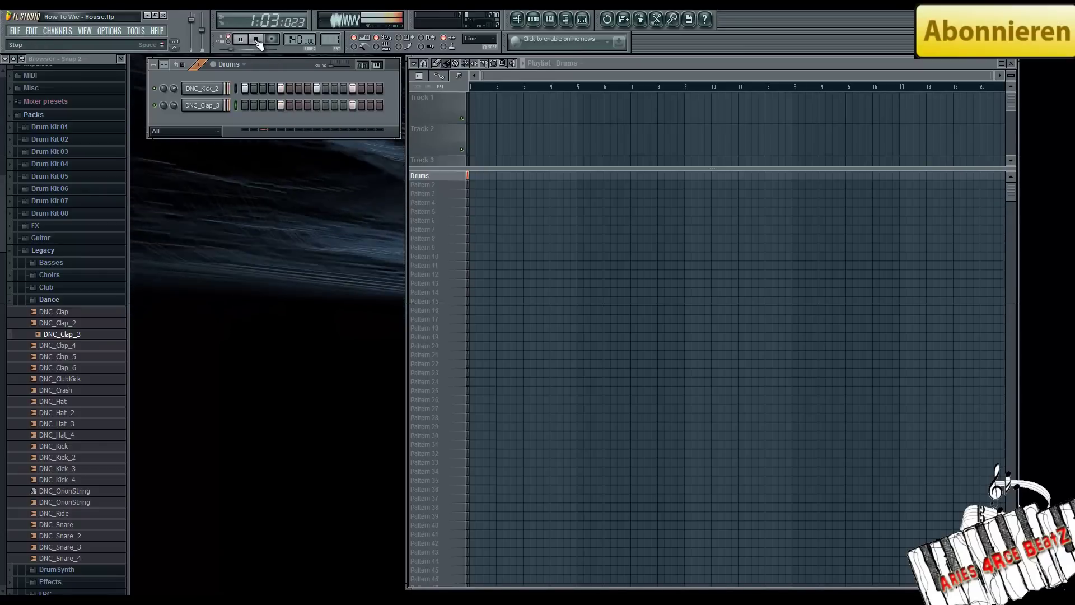
{"action": "left_click", "coordinate": [255, 39]}
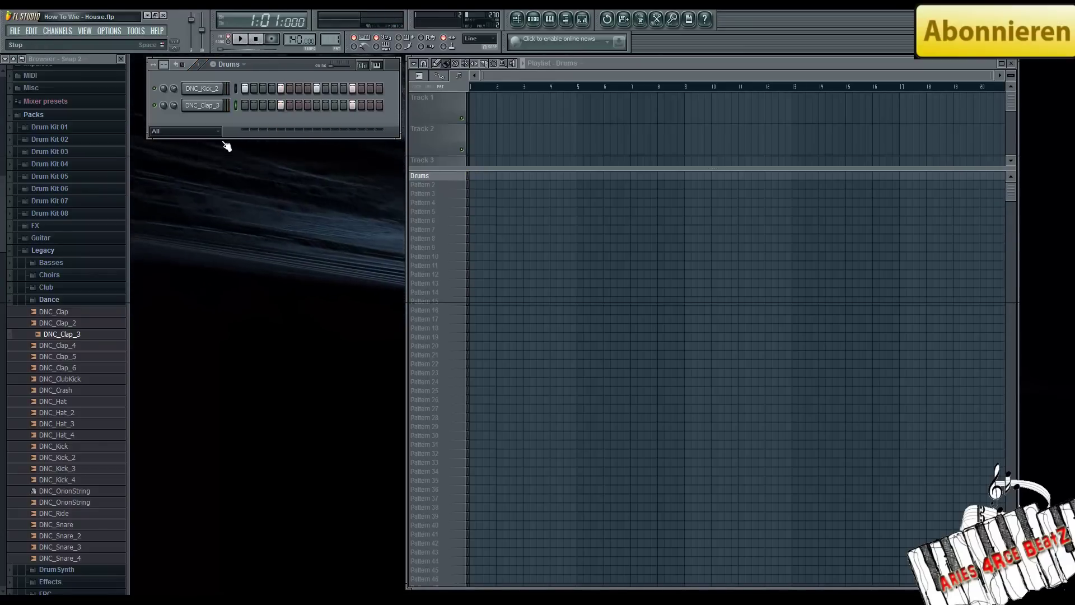
Route the DNC_Clap_3 channel to mixer Insert 2 and load Maximus in its first effect slot.
{"action": "left_click", "coordinate": [209, 106]}
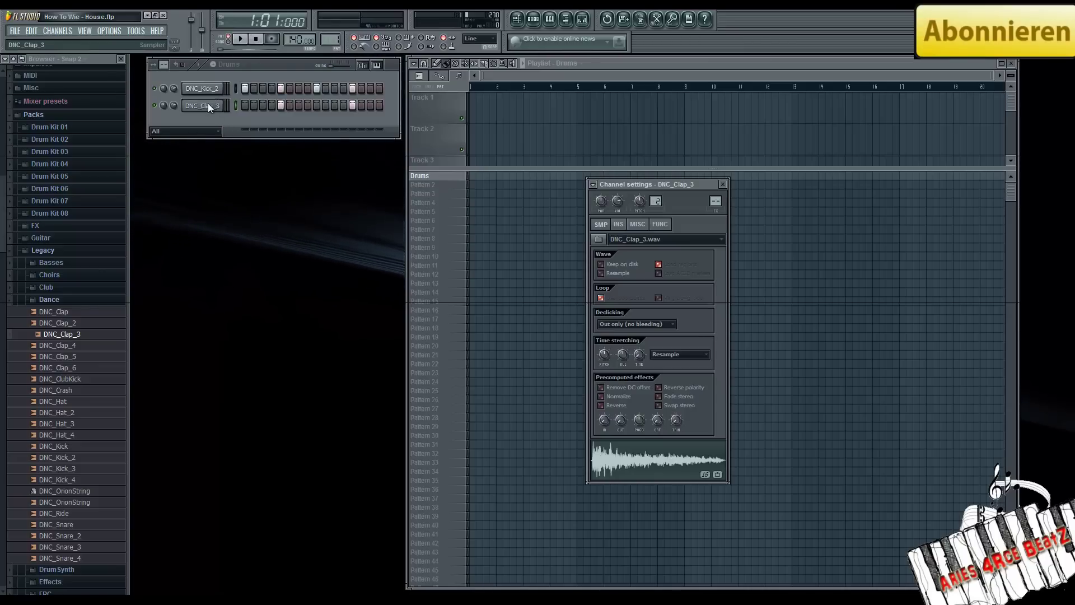
{"action": "left_click", "coordinate": [713, 187]}
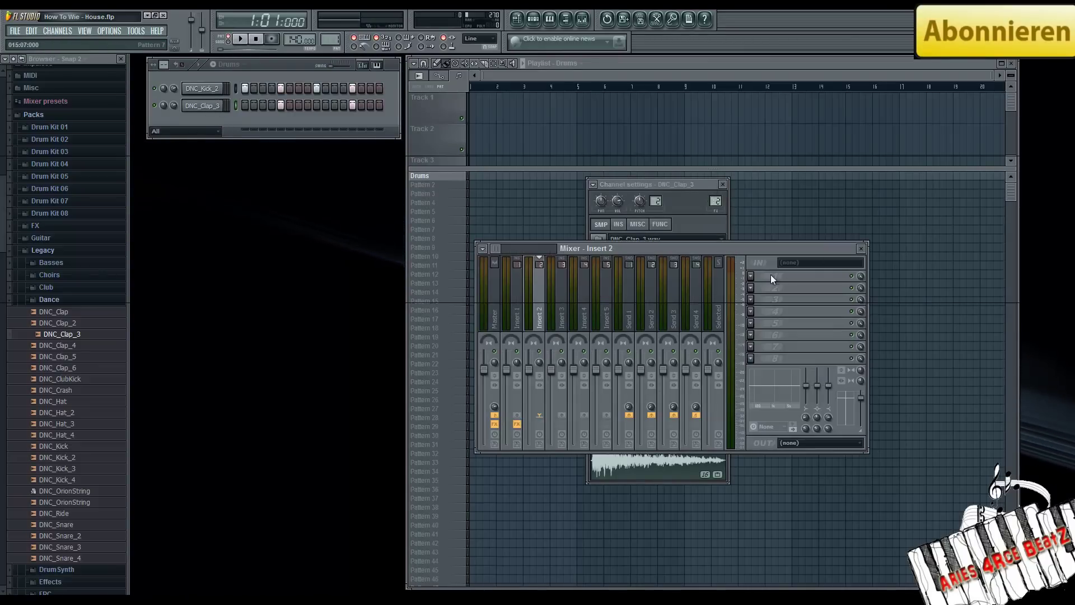
{"action": "left_click", "coordinate": [751, 276]}
{"action": "left_click", "coordinate": [954, 27]}
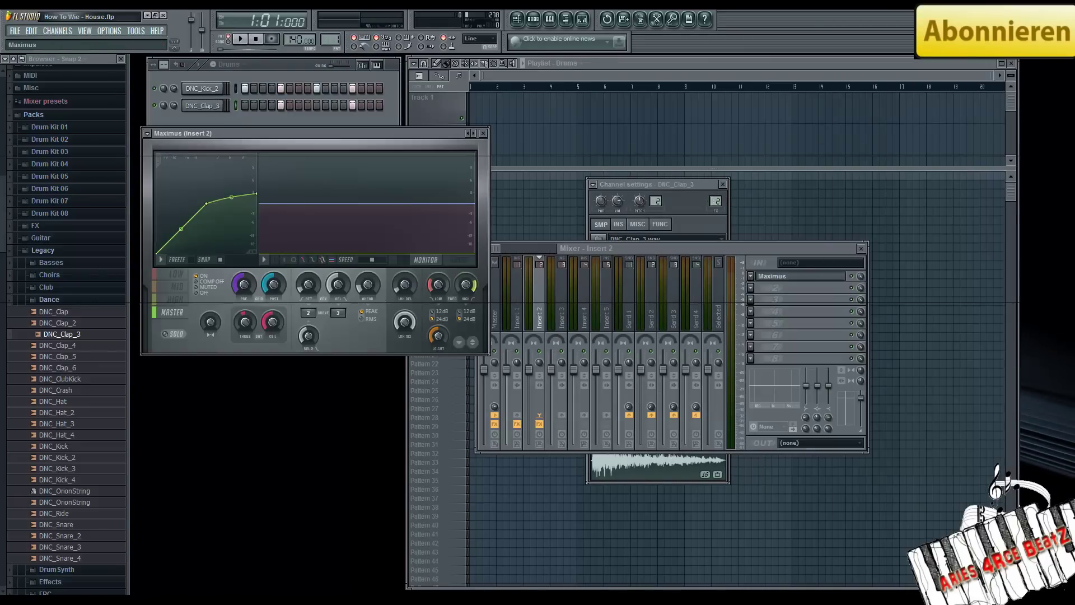
{"action": "left_click_drag", "start_coordinate": [392, 133], "coordinate": [480, 189]}
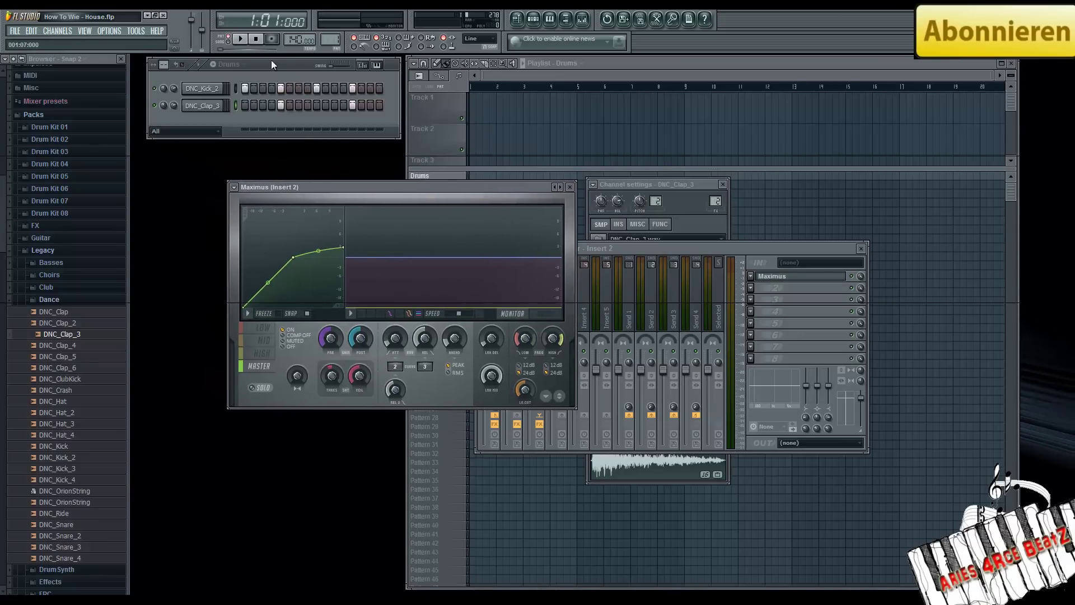
Lower the DNC_Clap_3 channel volume to 50%, replaying the pattern to balance it against the kick.
{"action": "left_click", "coordinate": [242, 40]}
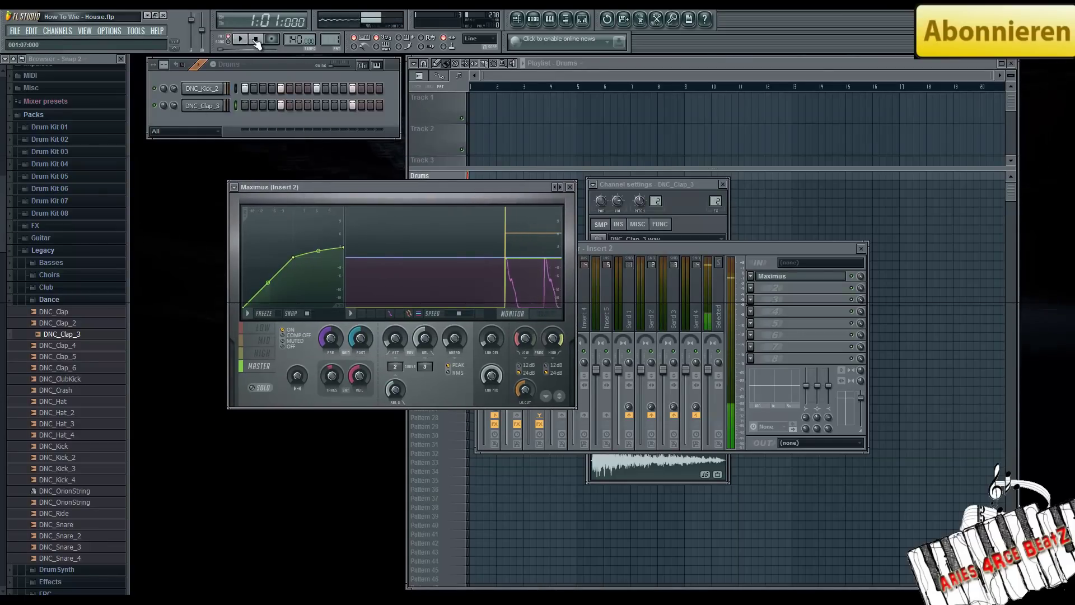
{"action": "left_click", "coordinate": [174, 106]}
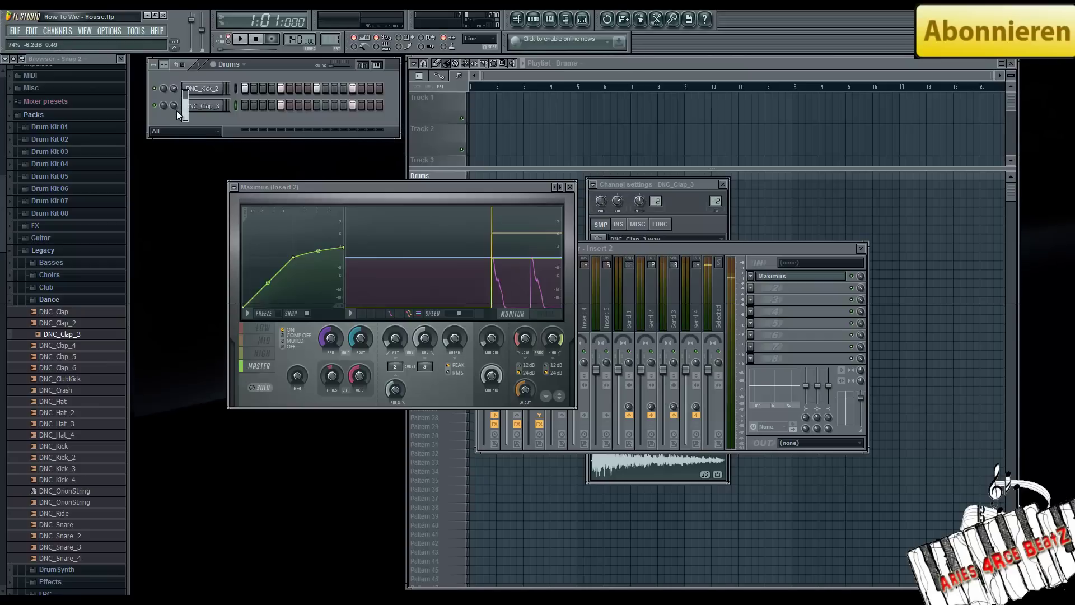
{"action": "left_click_drag", "start_coordinate": [177, 109], "coordinate": [178, 114]}
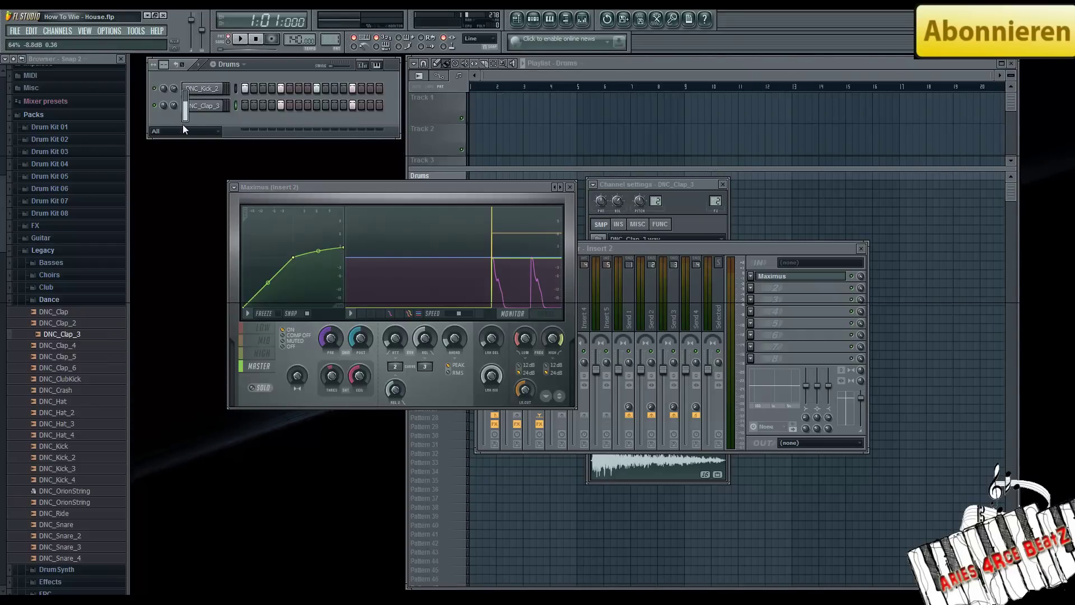
{"action": "left_click", "coordinate": [241, 39]}
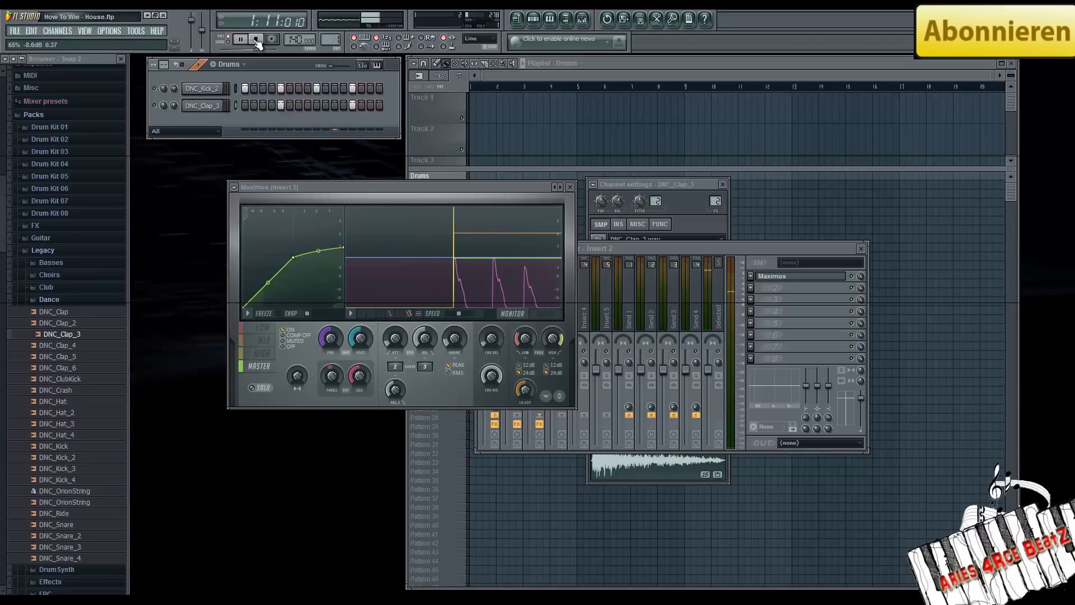
{"action": "left_click_drag", "start_coordinate": [177, 102], "coordinate": [182, 111]}
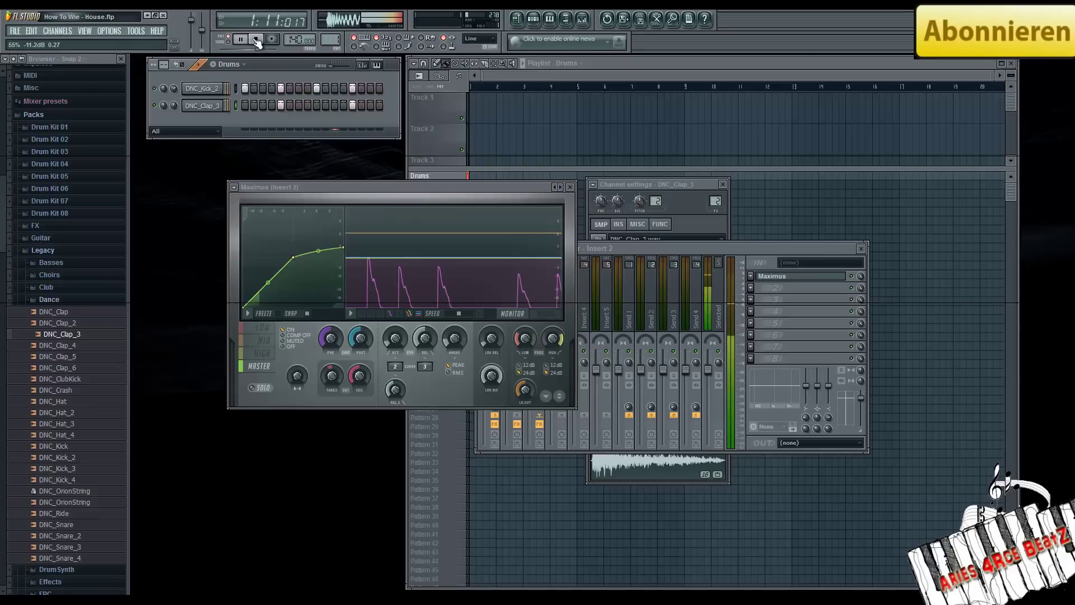
{"action": "left_click_drag", "start_coordinate": [175, 103], "coordinate": [177, 110]}
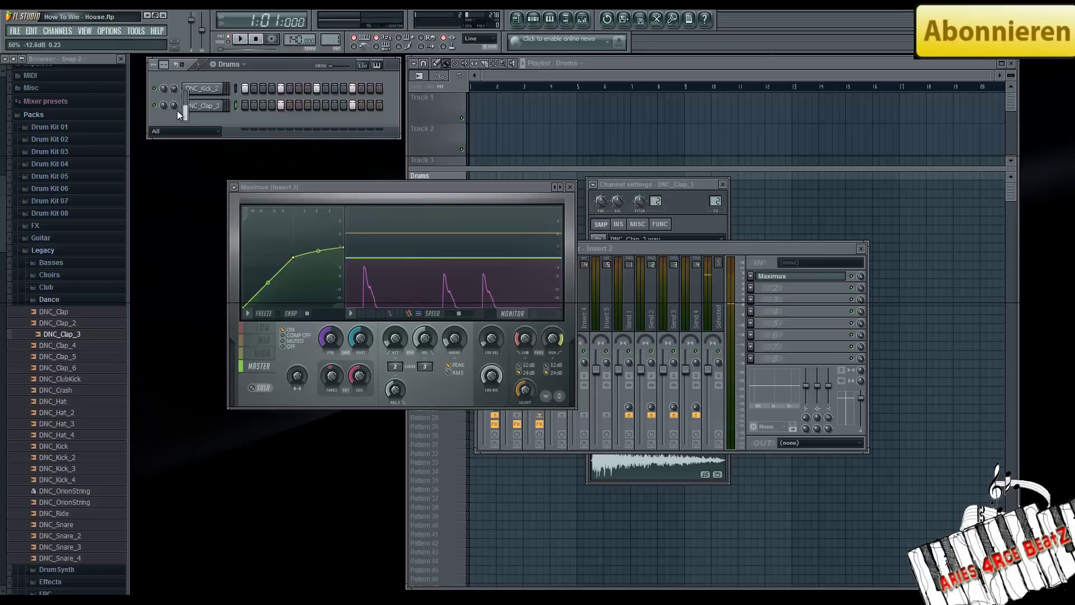
{"action": "left_click", "coordinate": [240, 38]}
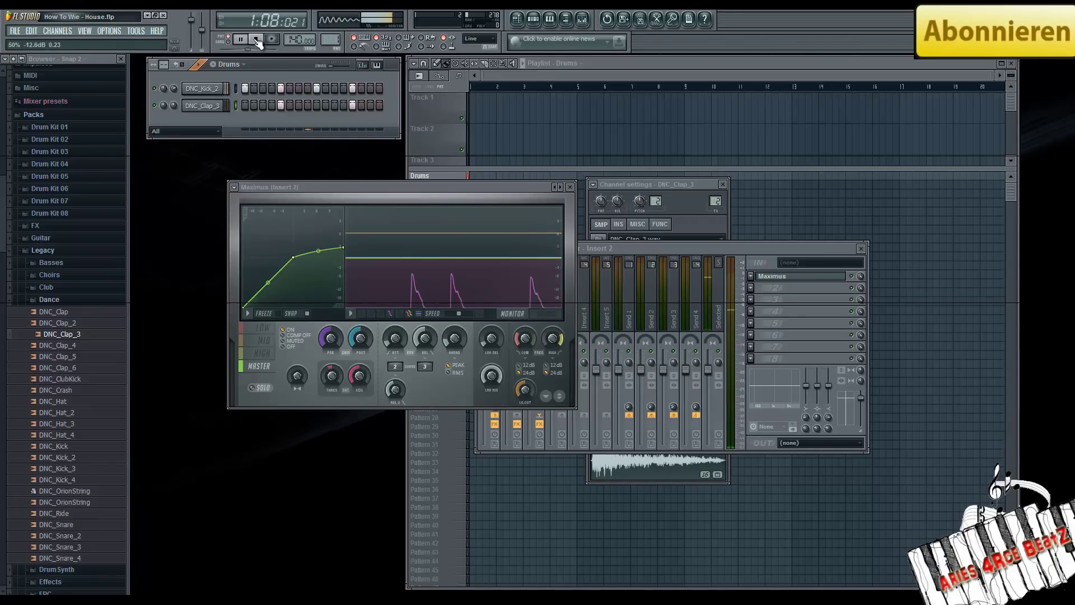
{"action": "left_click", "coordinate": [256, 38]}
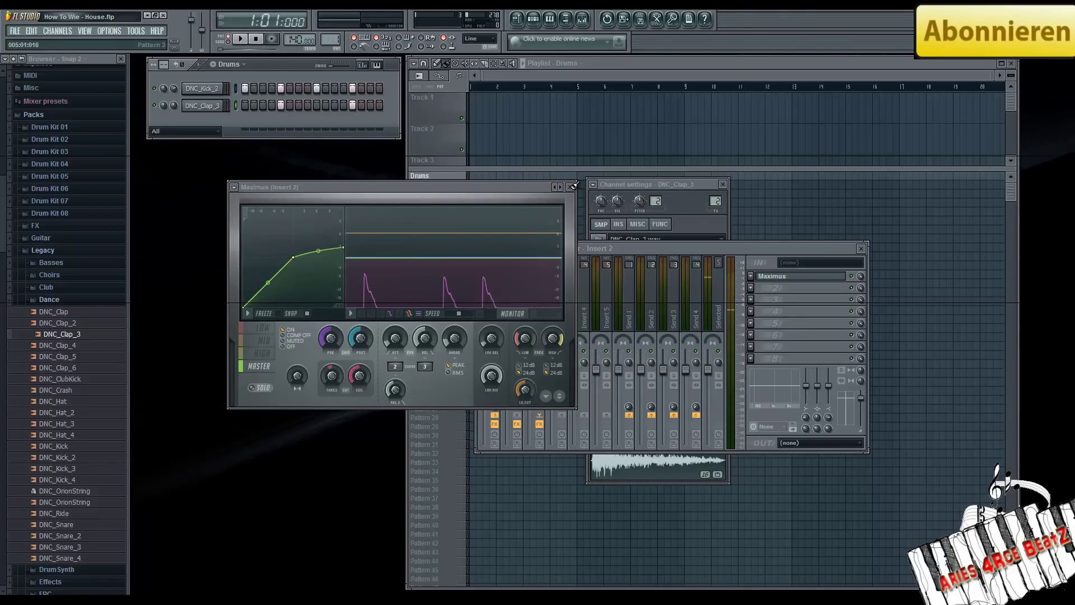
Close the Maximus window, the mixer and the clap's channel settings.
{"action": "left_click", "coordinate": [570, 187]}
{"action": "left_click", "coordinate": [861, 248]}
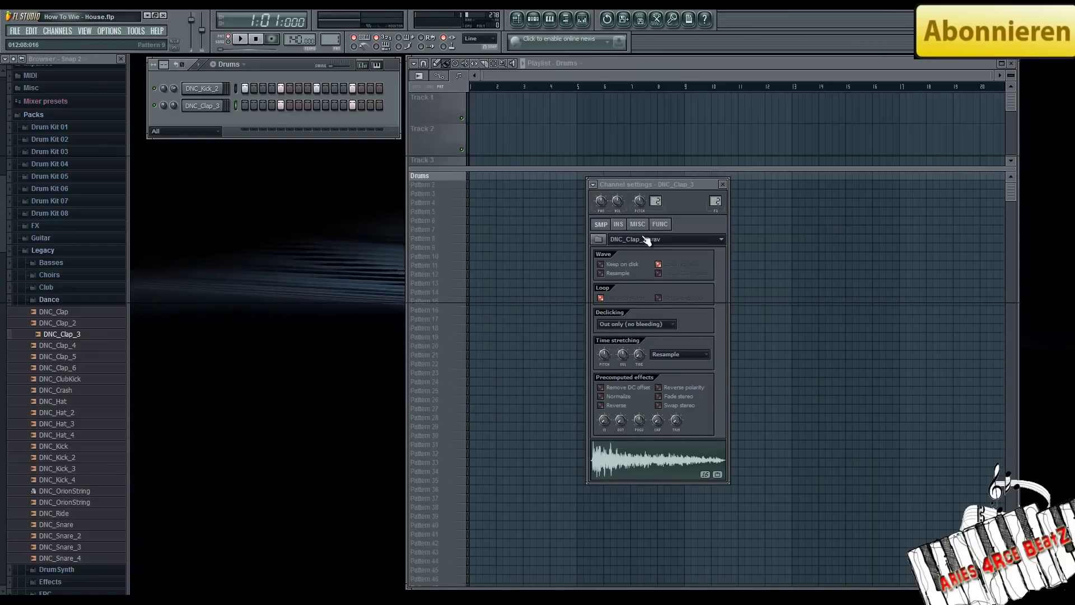
{"action": "left_click", "coordinate": [724, 184]}
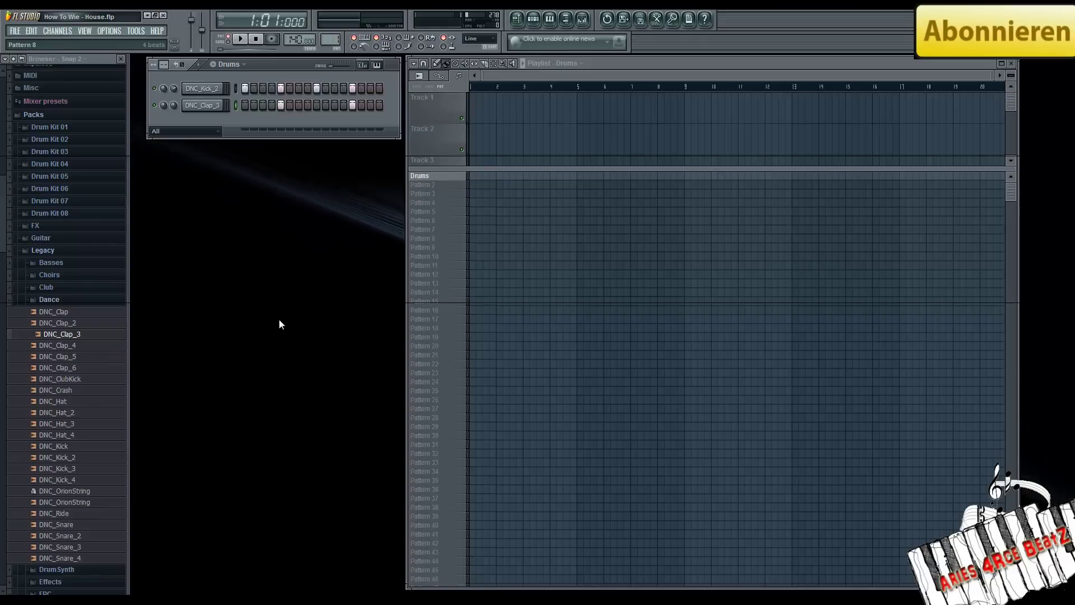
Preview the DNC_Crash sample and open it in a new channel.
{"action": "left_click", "coordinate": [81, 392]}
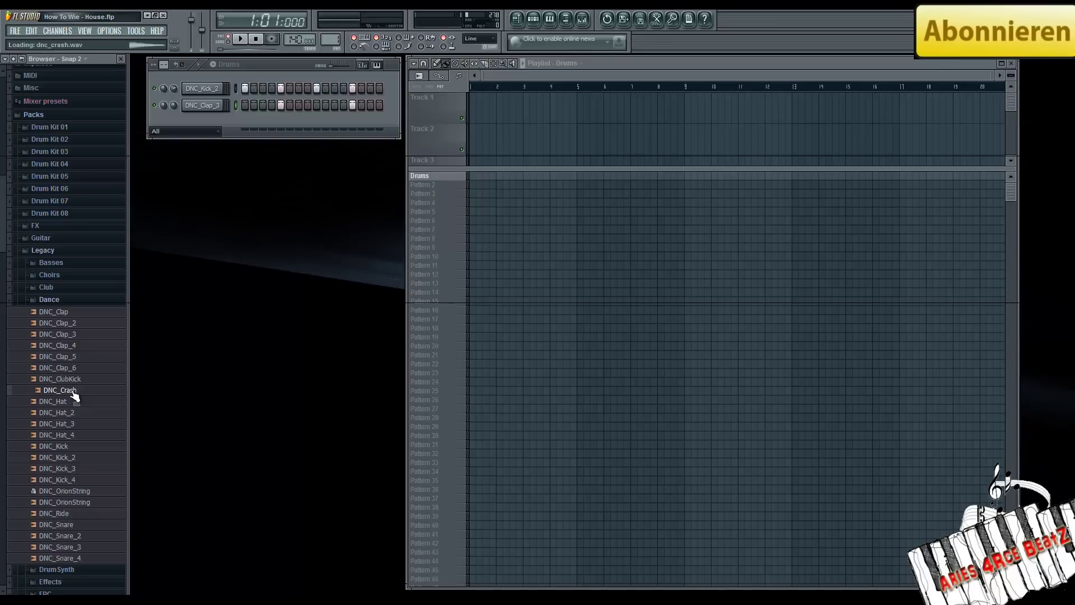
{"action": "right_click", "coordinate": [72, 390]}
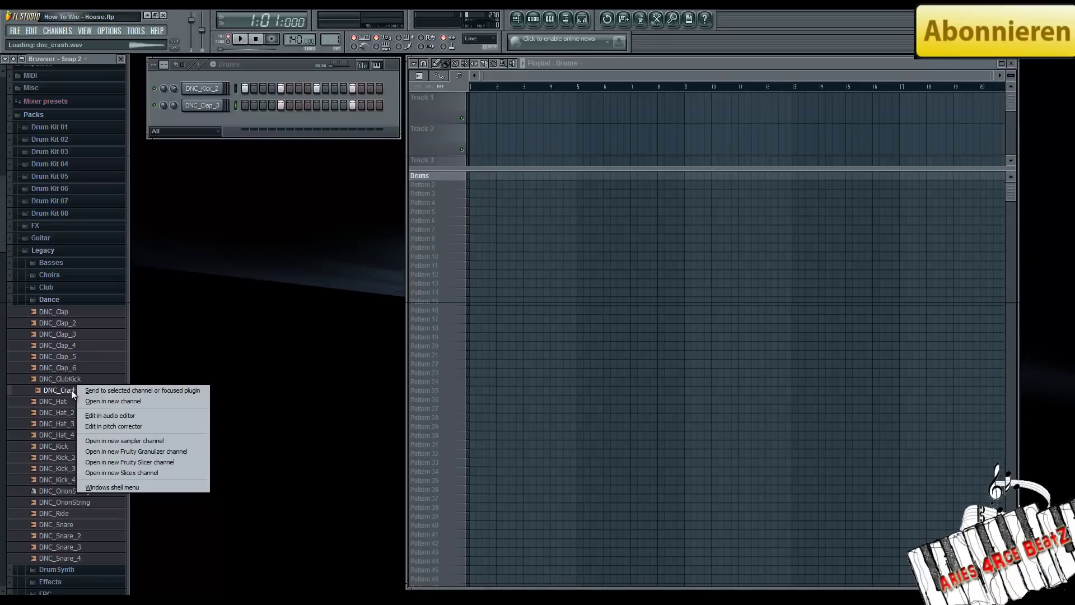
{"action": "left_click", "coordinate": [108, 400]}
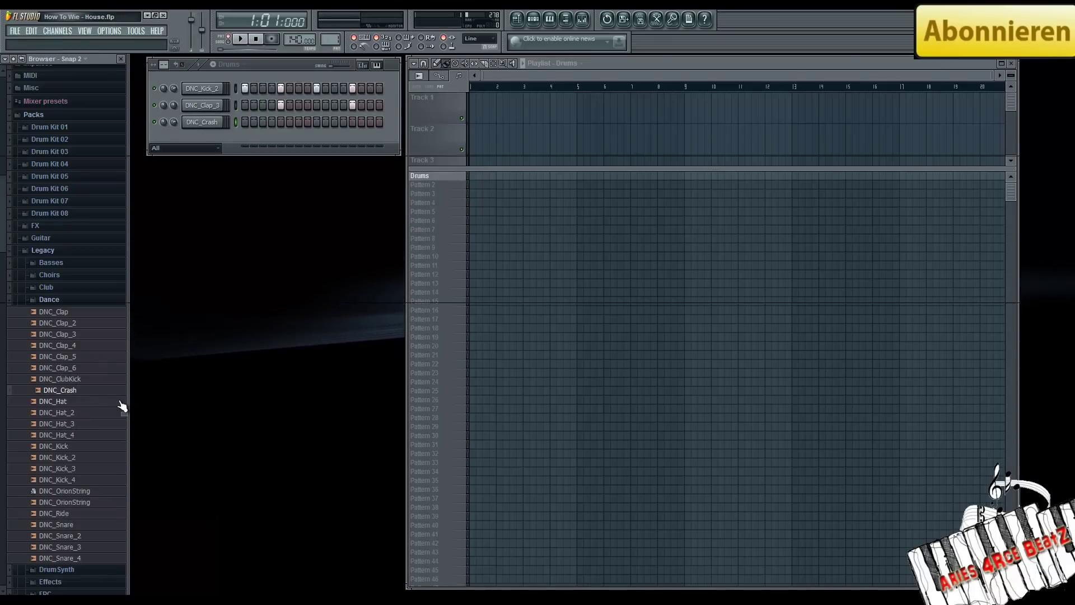
Audition the four DNC_Snare samples and open DNC_Snare_3 in a new channel.
{"action": "left_click", "coordinate": [88, 524]}
{"action": "left_click", "coordinate": [88, 536]}
{"action": "left_click", "coordinate": [89, 548]}
{"action": "left_click", "coordinate": [85, 559]}
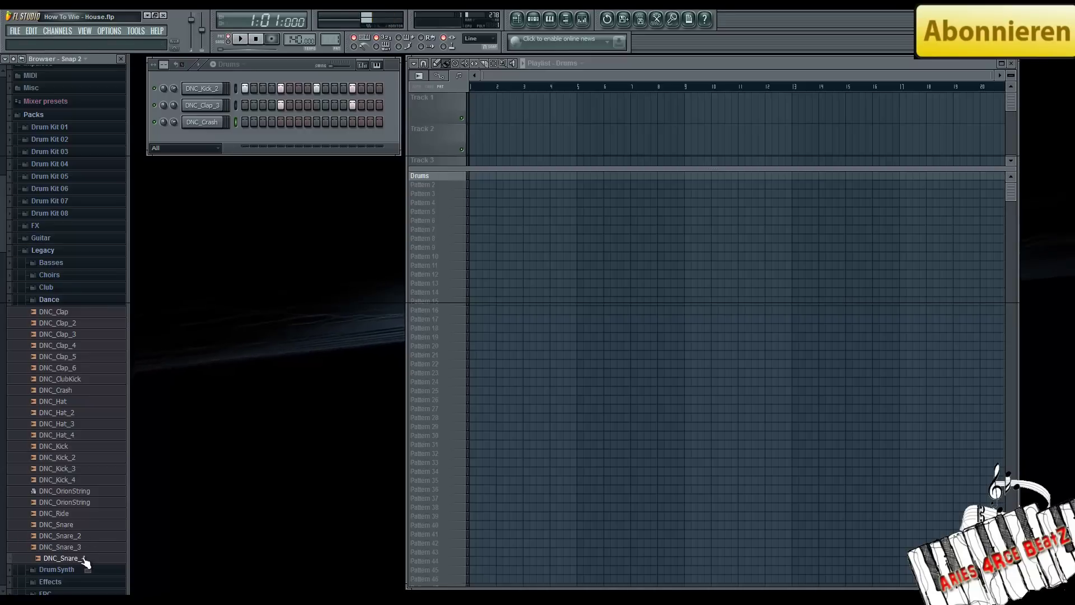
{"action": "left_click", "coordinate": [84, 548]}
{"action": "right_click", "coordinate": [84, 548]}
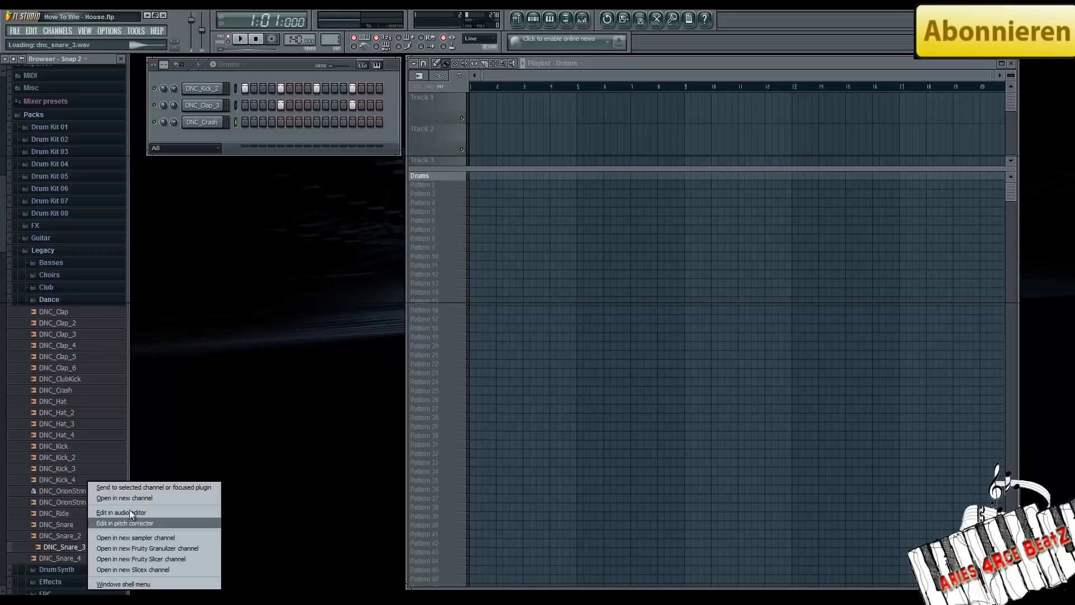
{"action": "left_click", "coordinate": [133, 494]}
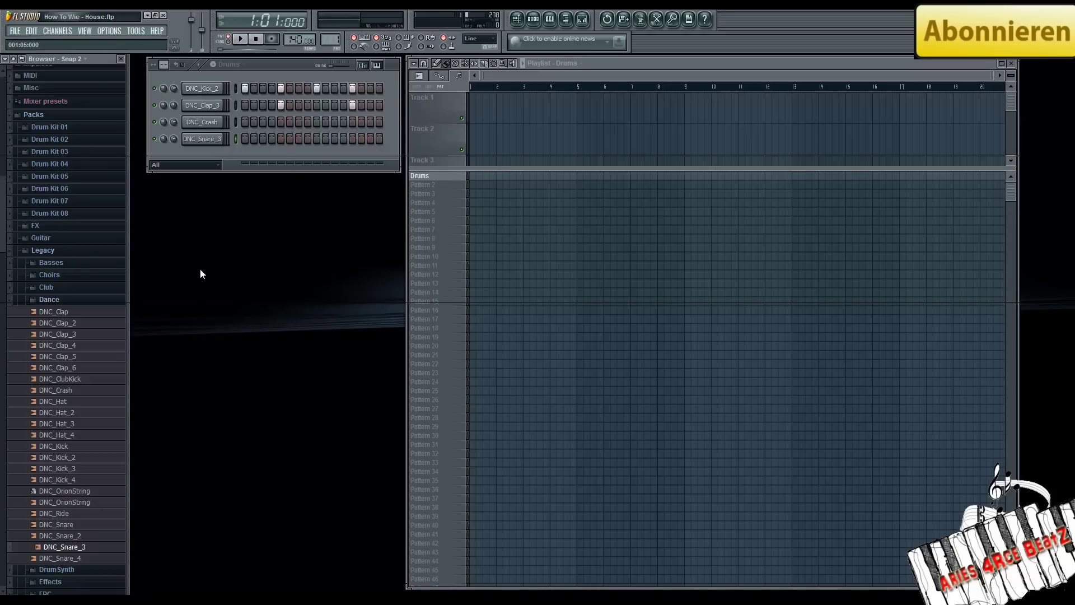
Preview the DNC_Hat sample and open it in a new channel.
{"action": "left_click", "coordinate": [80, 404]}
{"action": "right_click", "coordinate": [81, 402]}
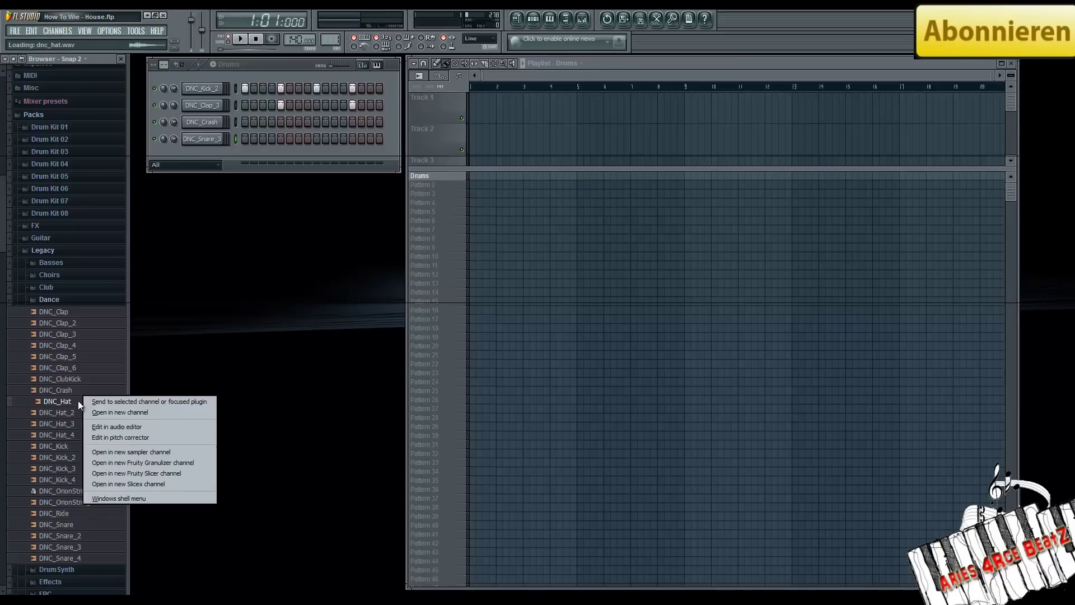
{"action": "left_click", "coordinate": [117, 411]}
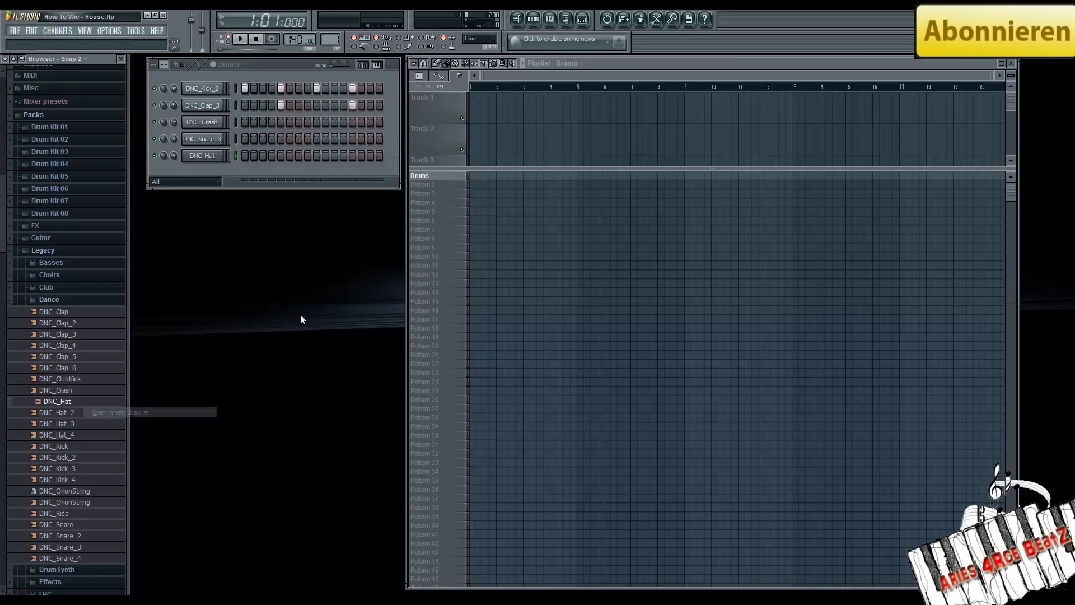
Preview the CB_Hat sample from the Club folder and open it in a new channel.
{"action": "left_click", "coordinate": [73, 301]}
{"action": "left_click", "coordinate": [61, 288]}
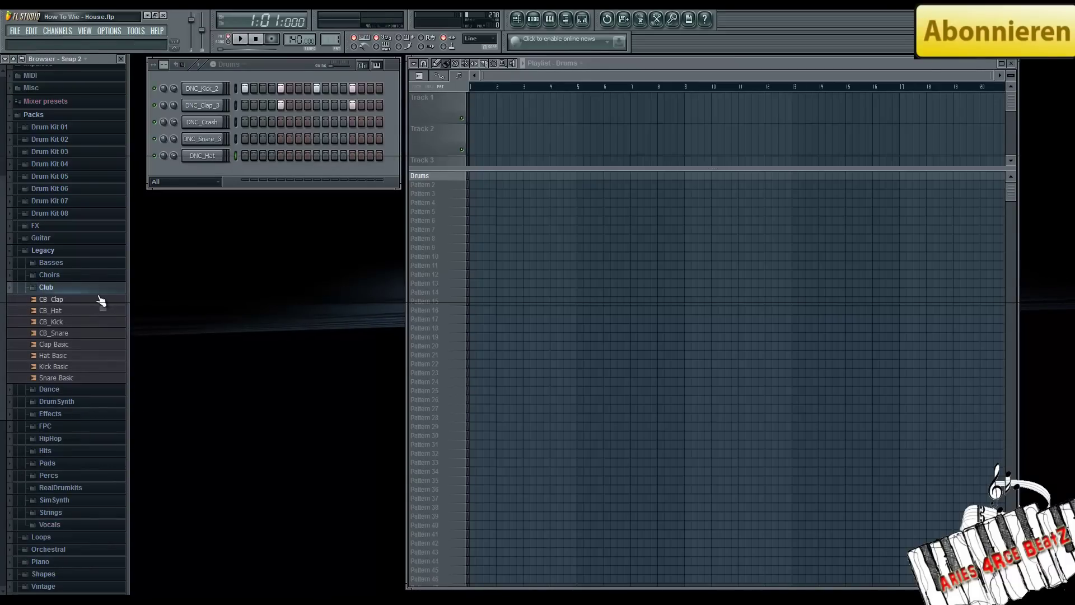
{"action": "left_click", "coordinate": [79, 310]}
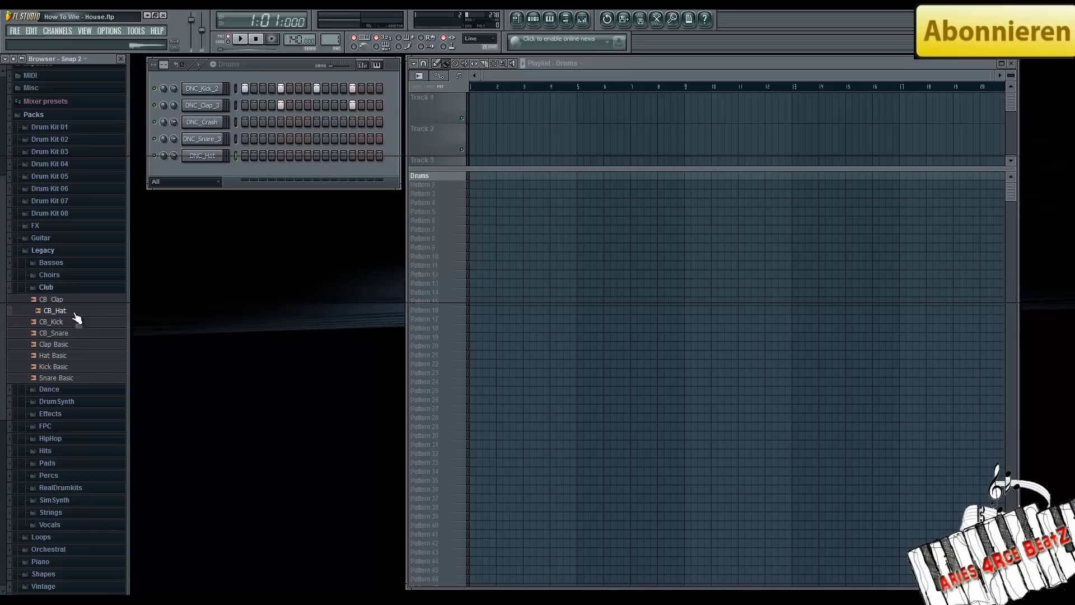
{"action": "right_click", "coordinate": [77, 312]}
{"action": "left_click", "coordinate": [104, 321]}
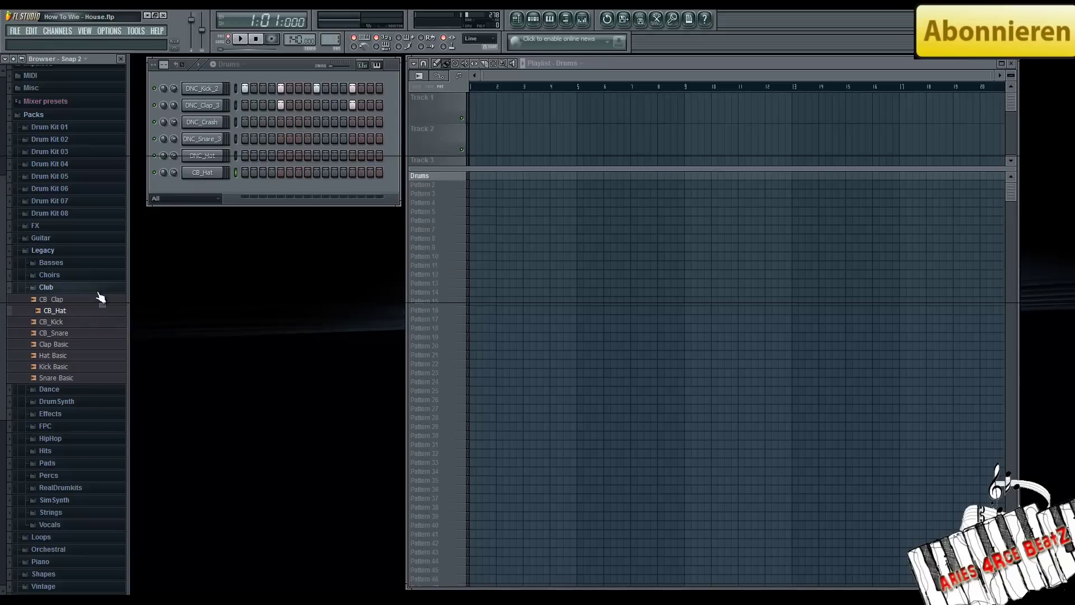
Audition the CB_Snare, Hat Basic, Snare Basic, Kick Basic and Clap Basic samples, and collapse the Club folder.
{"action": "left_click", "coordinate": [83, 334]}
{"action": "left_click", "coordinate": [85, 356]}
{"action": "left_click", "coordinate": [89, 378]}
{"action": "left_click", "coordinate": [94, 367]}
{"action": "left_click", "coordinate": [79, 356]}
{"action": "left_click", "coordinate": [79, 345]}
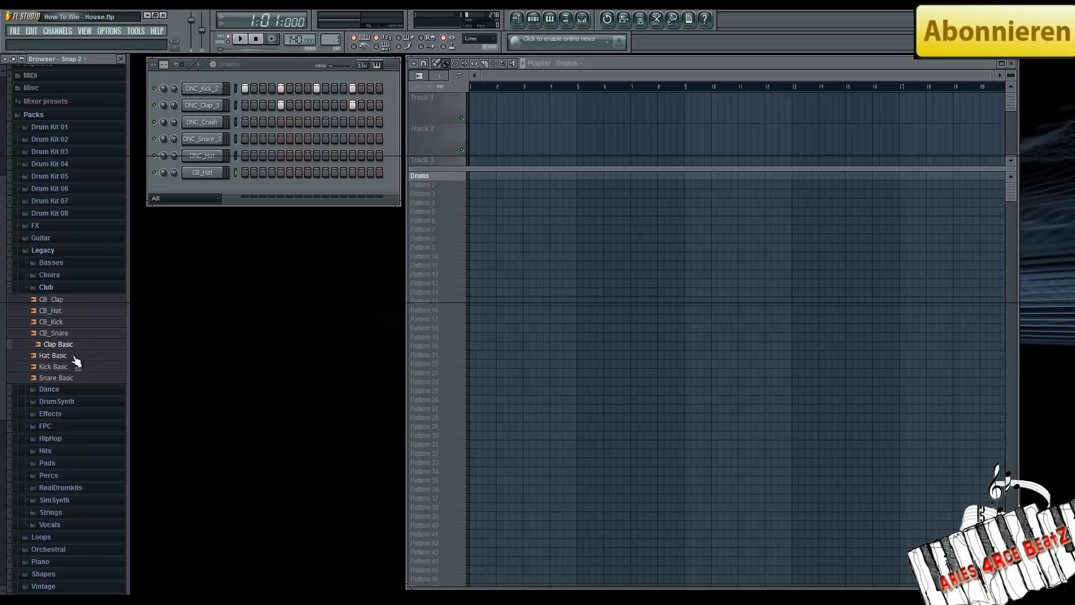
{"action": "left_click", "coordinate": [67, 287]}
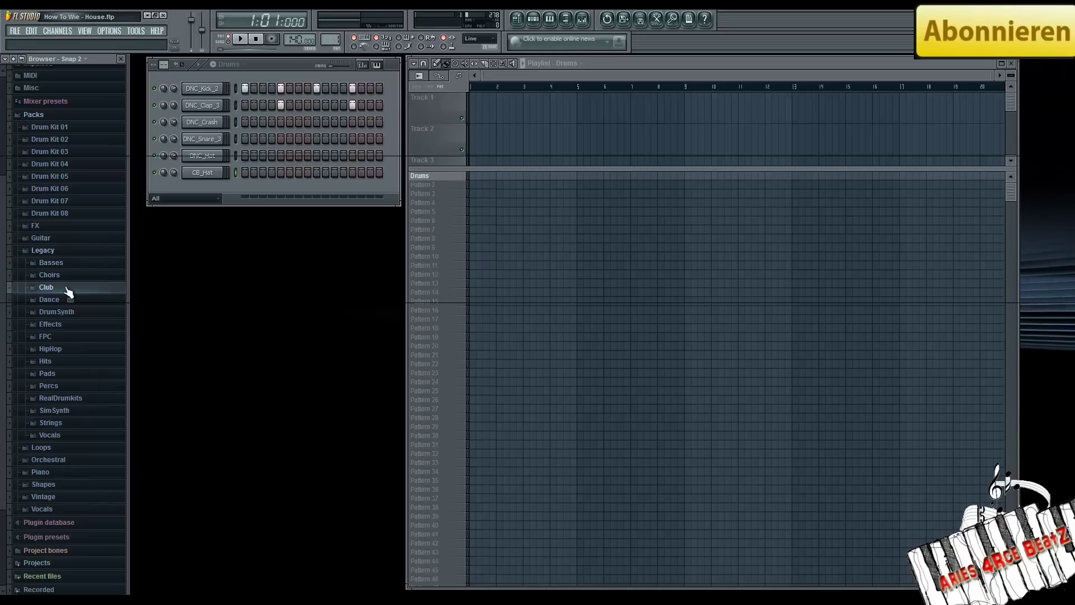
Fill every second step of the DNC_Hat channel and play back the pattern.
{"action": "left_click", "coordinate": [245, 39]}
{"action": "left_click", "coordinate": [255, 39]}
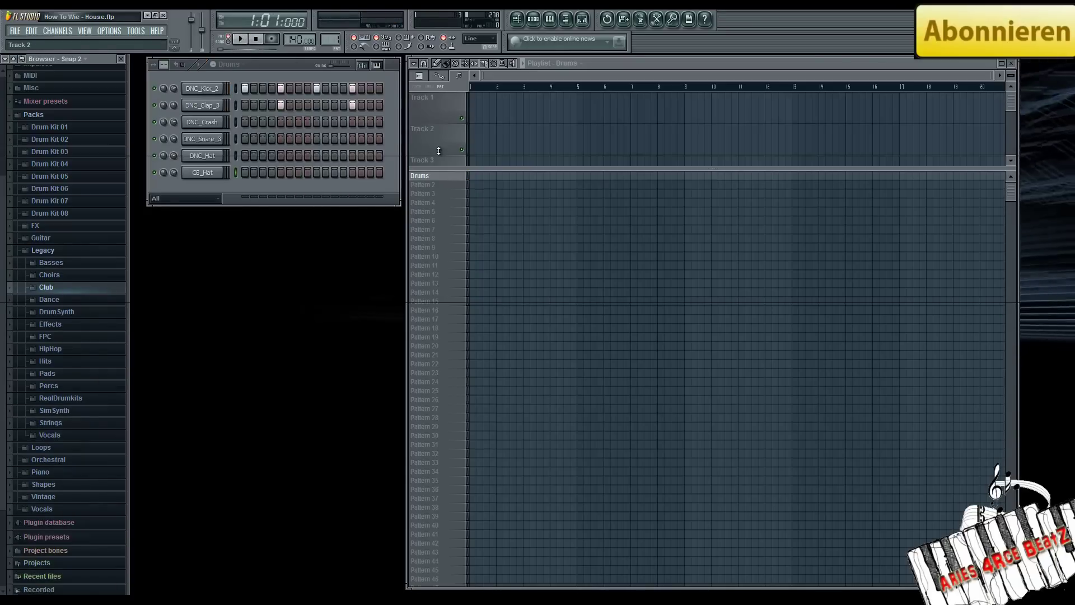
{"action": "right_click", "coordinate": [207, 158]}
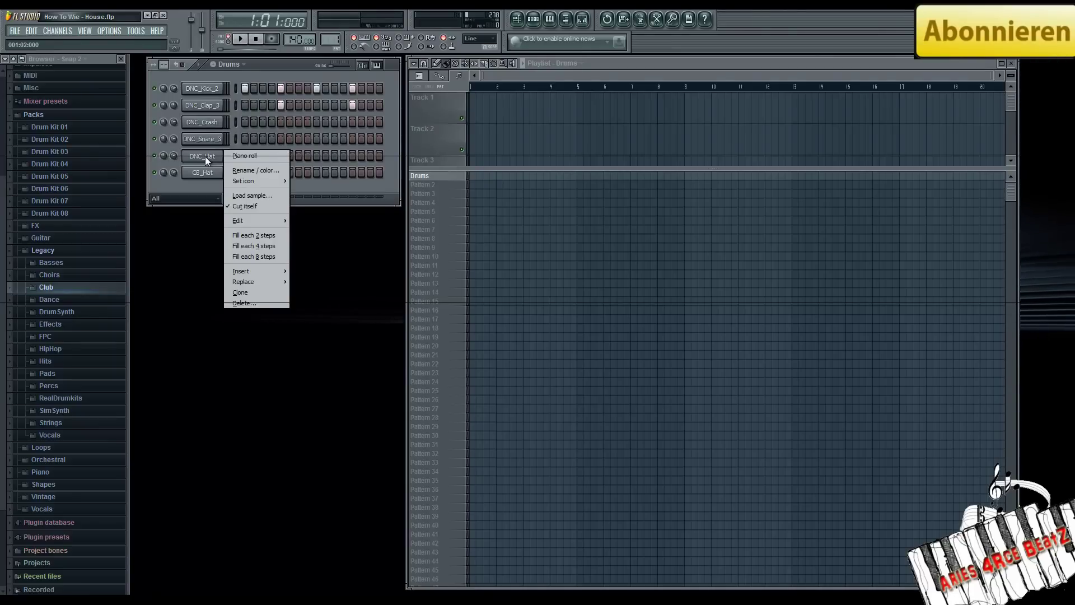
{"action": "left_click", "coordinate": [269, 237]}
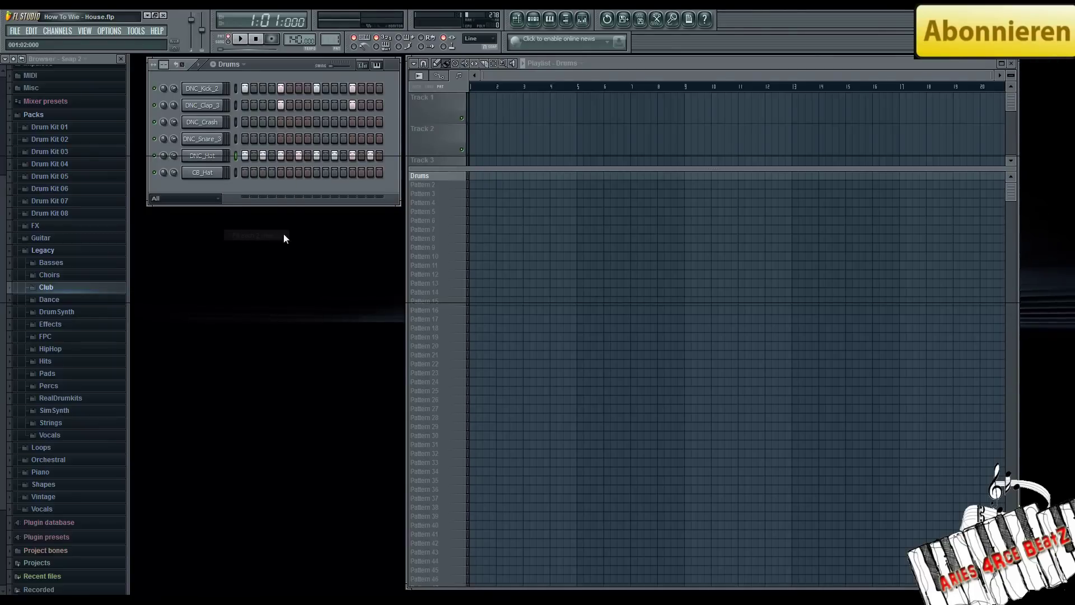
{"action": "left_click", "coordinate": [242, 40]}
{"action": "left_click", "coordinate": [257, 39]}
Lower the DNC_Hat channel volume to 40% and play back the pattern.
{"action": "left_click_drag", "start_coordinate": [176, 156], "coordinate": [178, 174]}
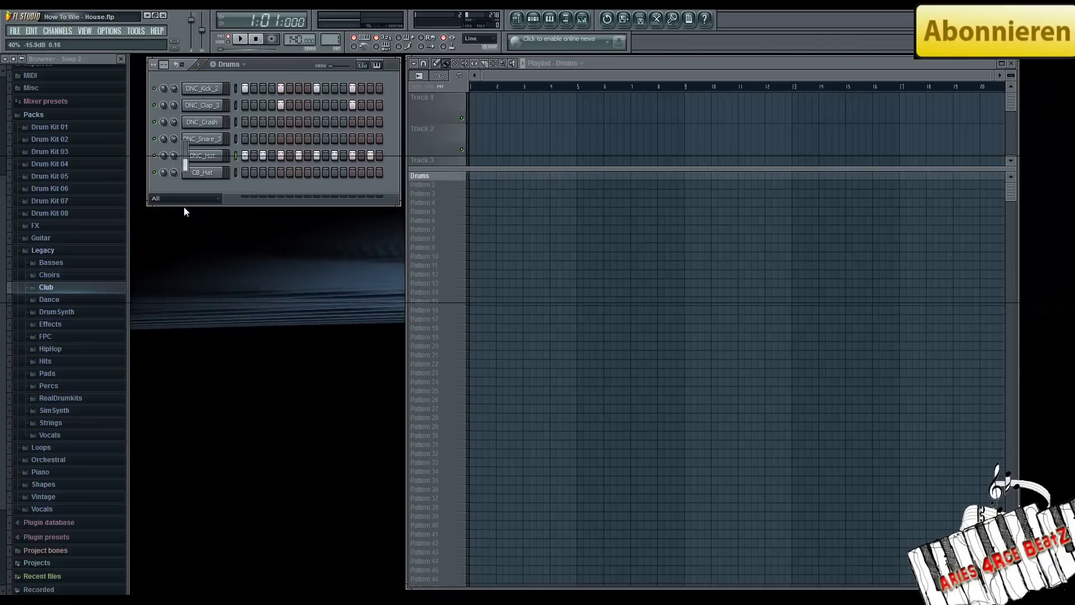
{"action": "left_click_drag", "start_coordinate": [193, 206], "coordinate": [183, 209]}
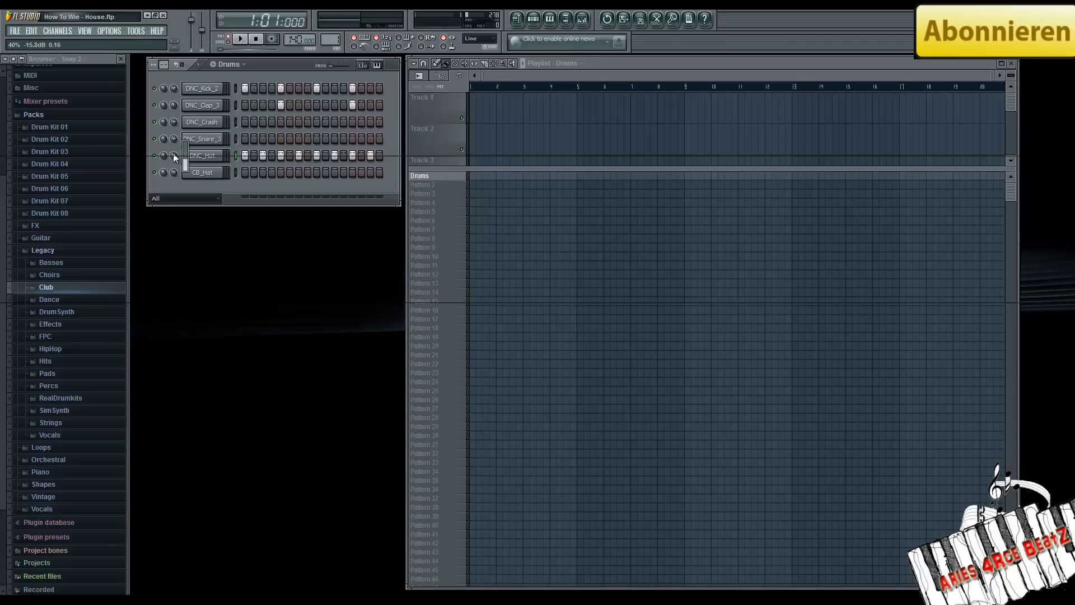
{"action": "left_click", "coordinate": [243, 40]}
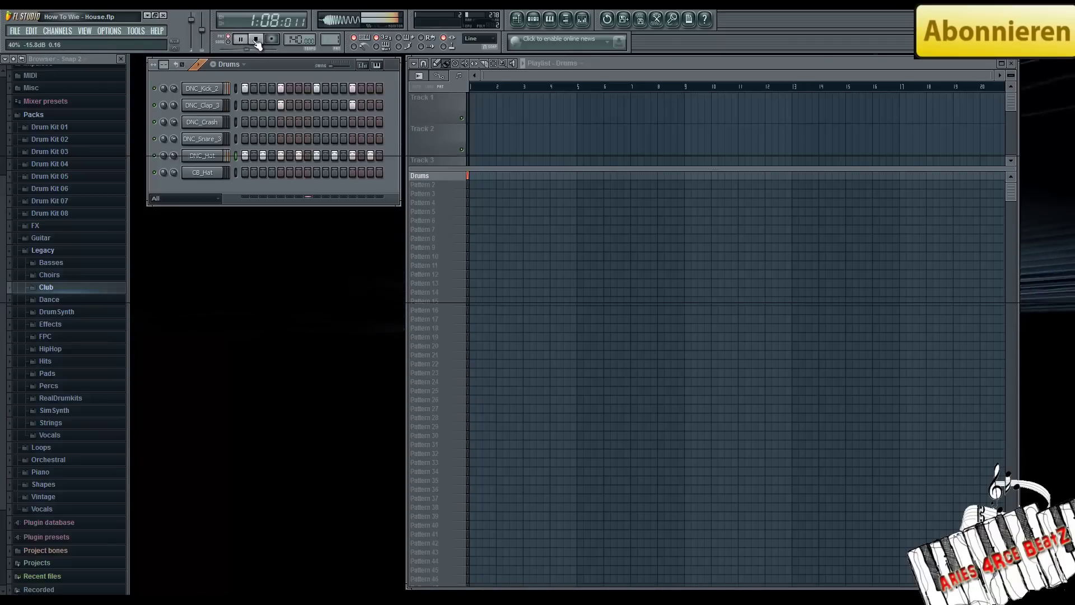
{"action": "left_click", "coordinate": [256, 40]}
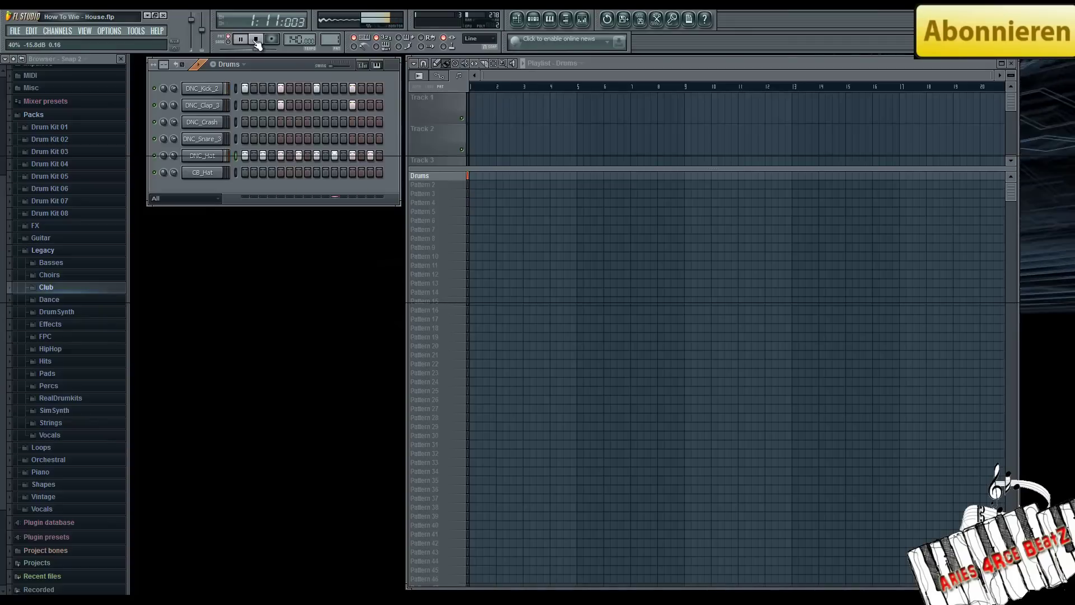
Send the DNC_Hat steps to the piano roll and vary the fine pitch of its notes up and down, checking by playback.
{"action": "right_click", "coordinate": [203, 160]}
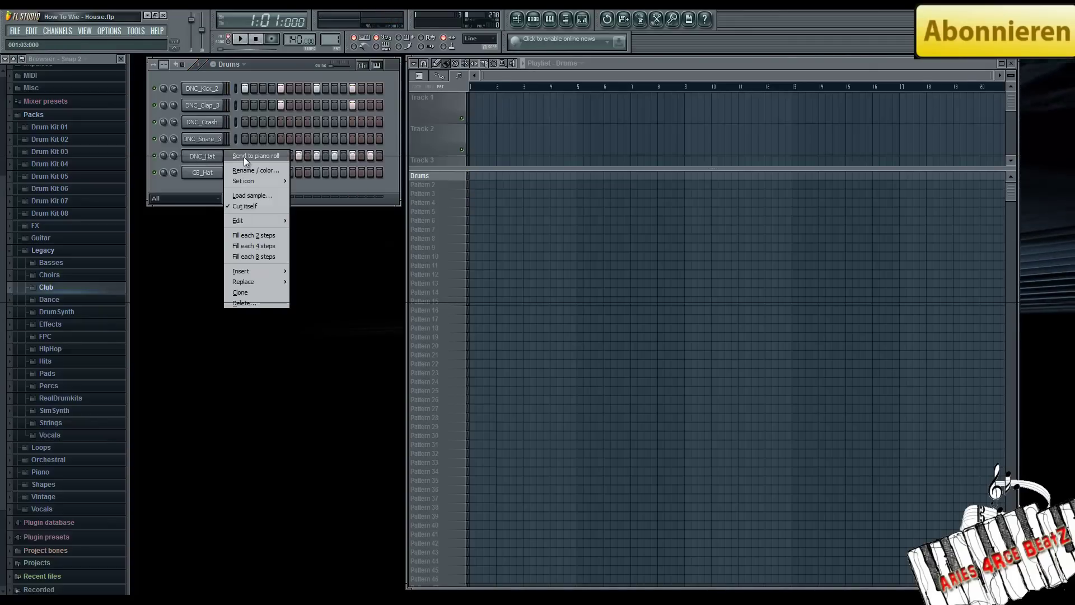
{"action": "left_click", "coordinate": [247, 178]}
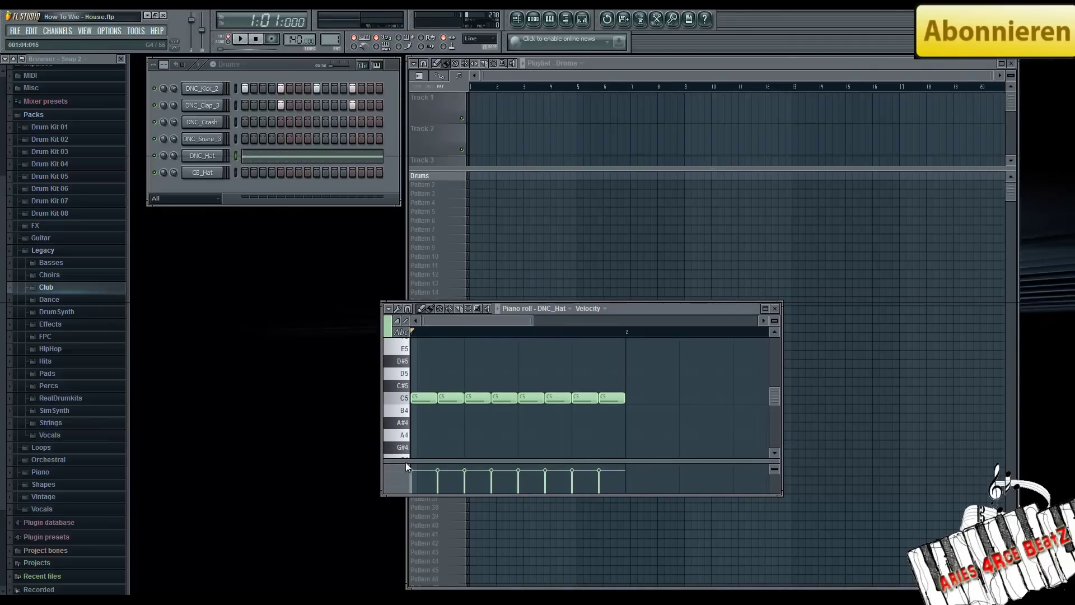
{"action": "left_click", "coordinate": [392, 472]}
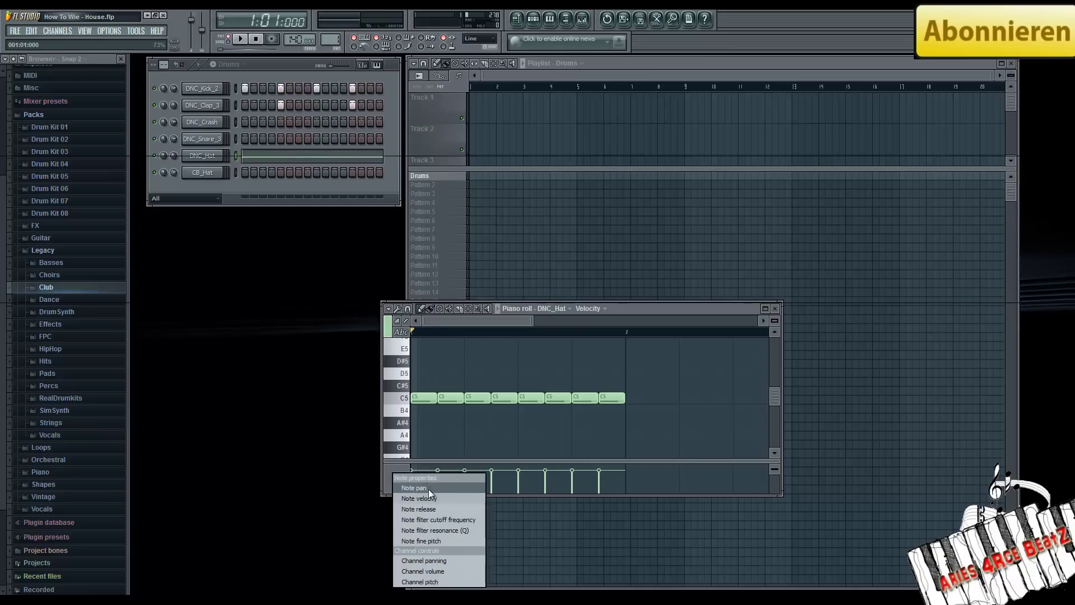
{"action": "left_click", "coordinate": [448, 541]}
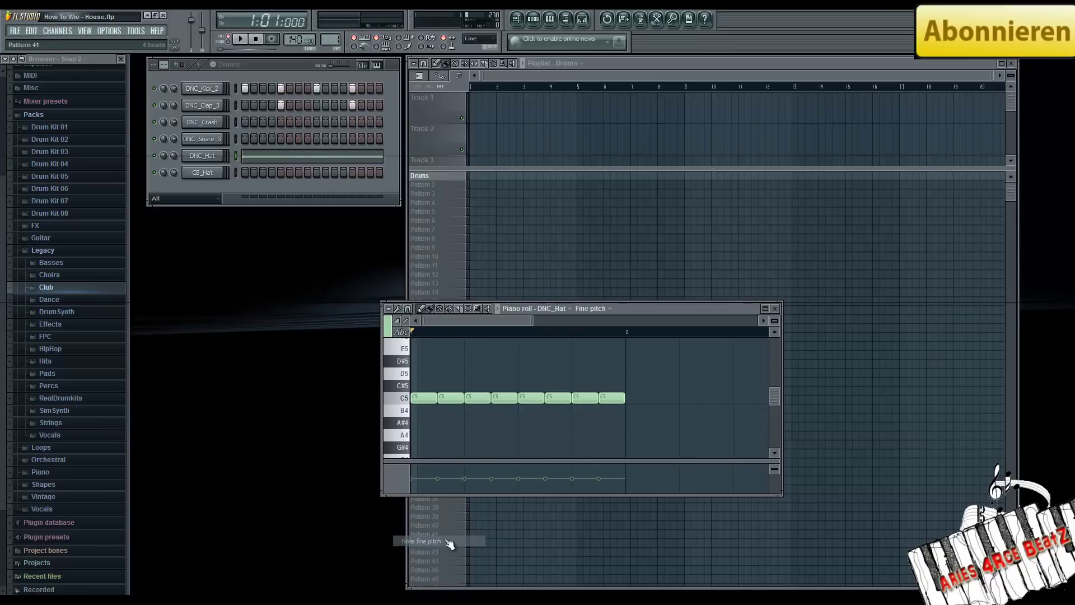
{"action": "double_click", "coordinate": [512, 307]}
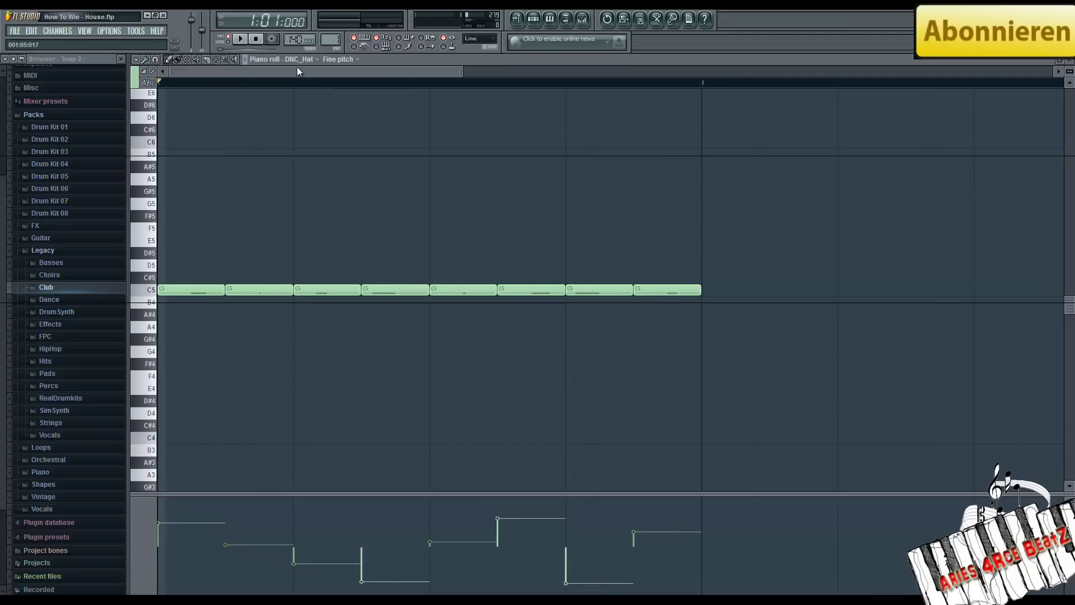
{"action": "left_click", "coordinate": [243, 40]}
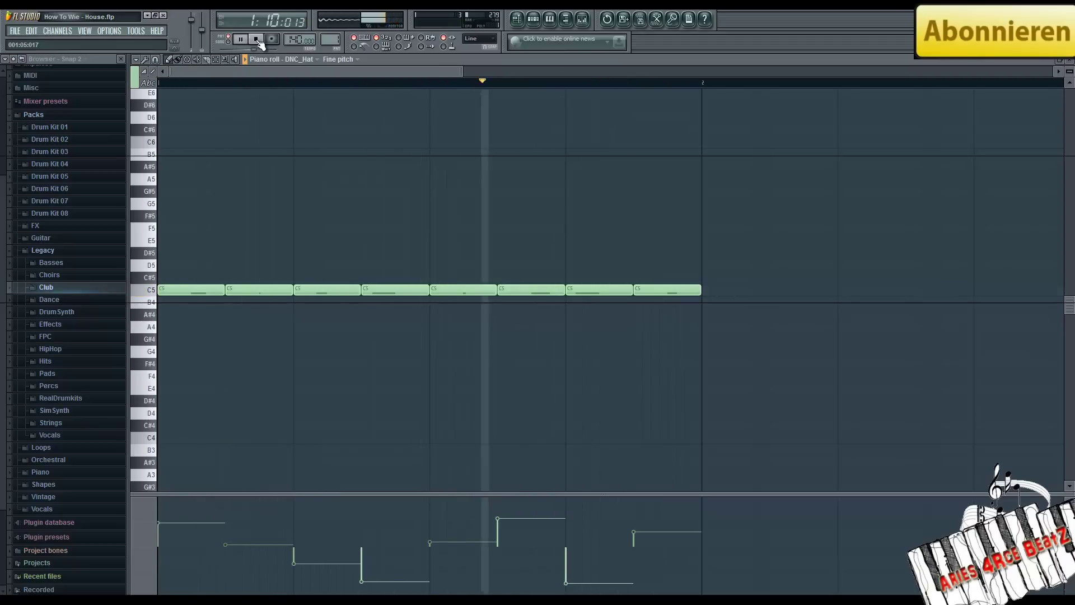
{"action": "left_click", "coordinate": [257, 41]}
Vary the note pan of the DNC_Hat notes to both sides, check by playback and close the piano roll.
{"action": "left_click", "coordinate": [139, 522]}
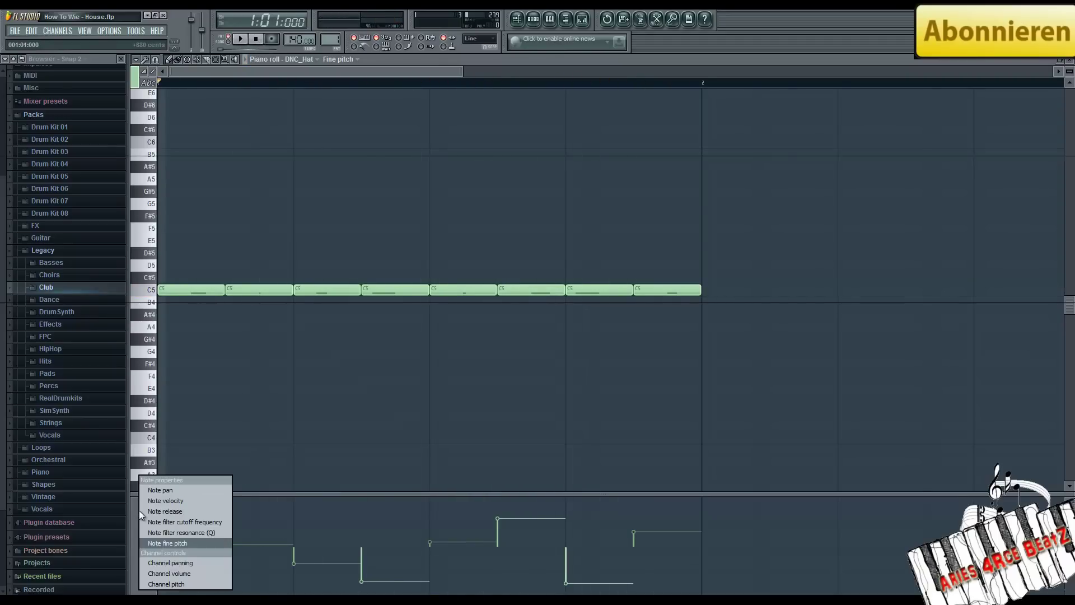
{"action": "left_click", "coordinate": [183, 491]}
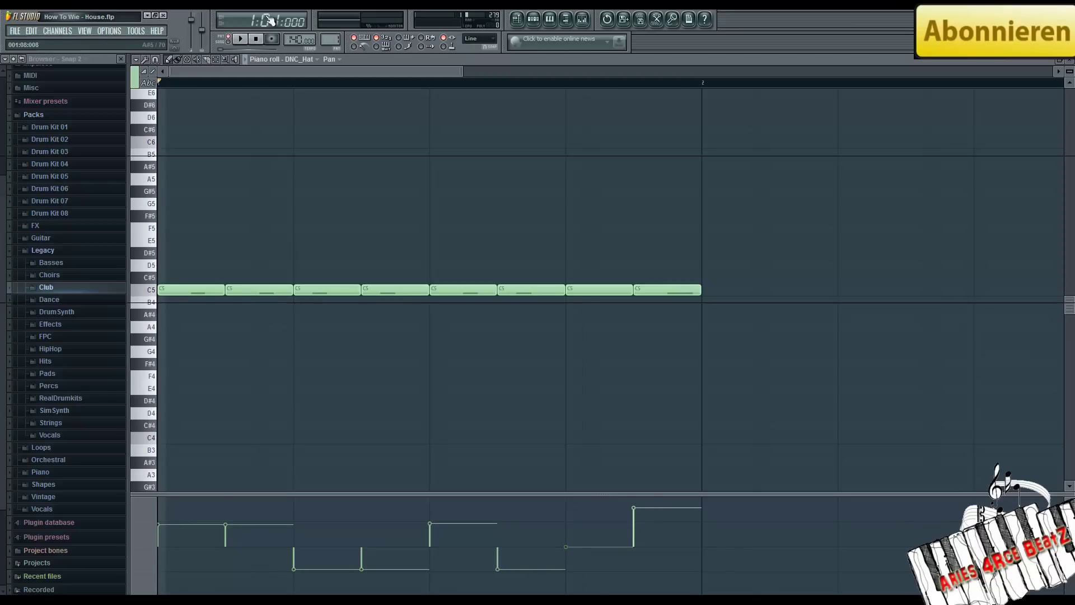
{"action": "left_click", "coordinate": [241, 40]}
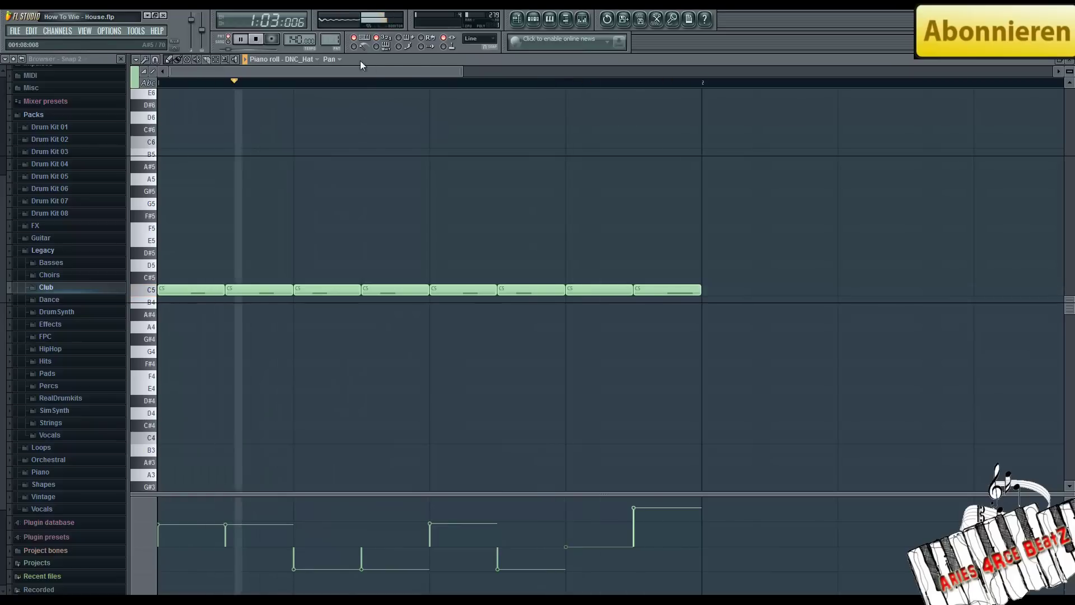
{"action": "left_click", "coordinate": [257, 39]}
{"action": "double_click", "coordinate": [415, 59]}
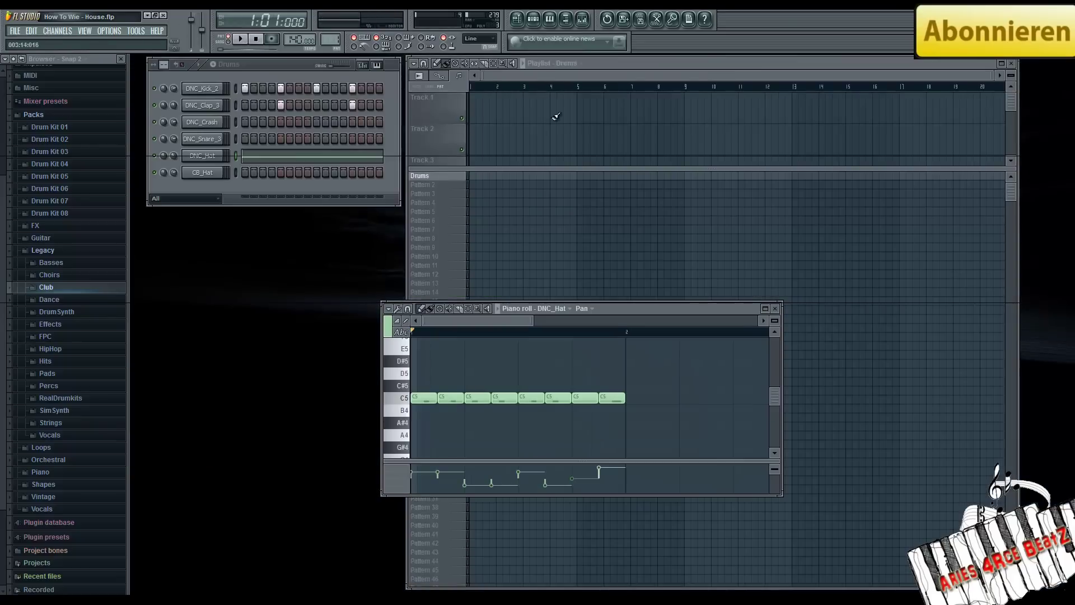
{"action": "left_click", "coordinate": [776, 309]}
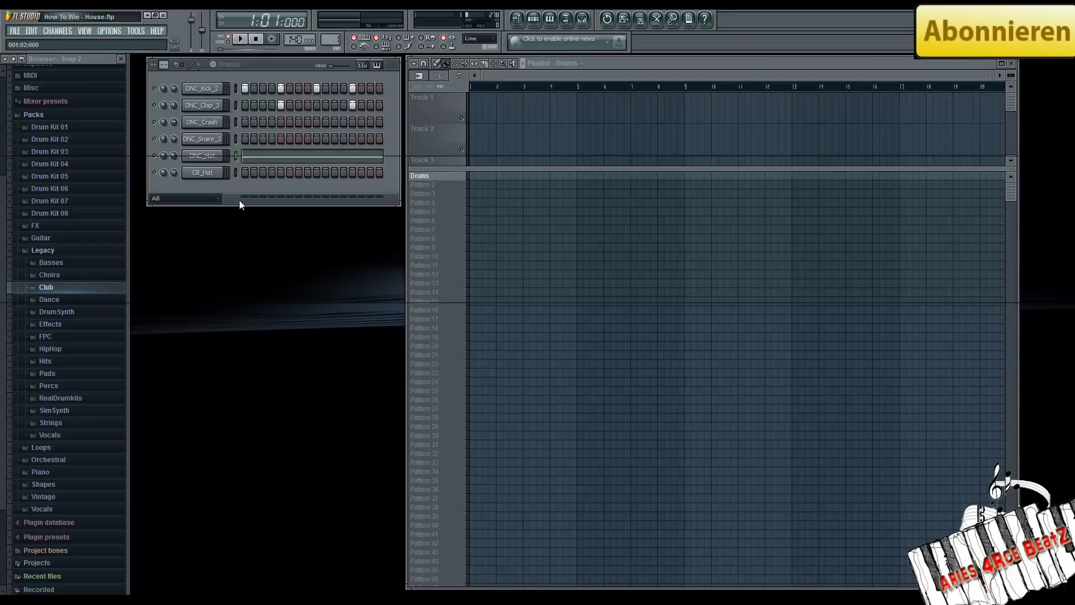
Try CB_Hat hits on steps 4 and 8 and play back the pattern.
{"action": "left_click", "coordinate": [272, 172]}
{"action": "left_click", "coordinate": [308, 171]}
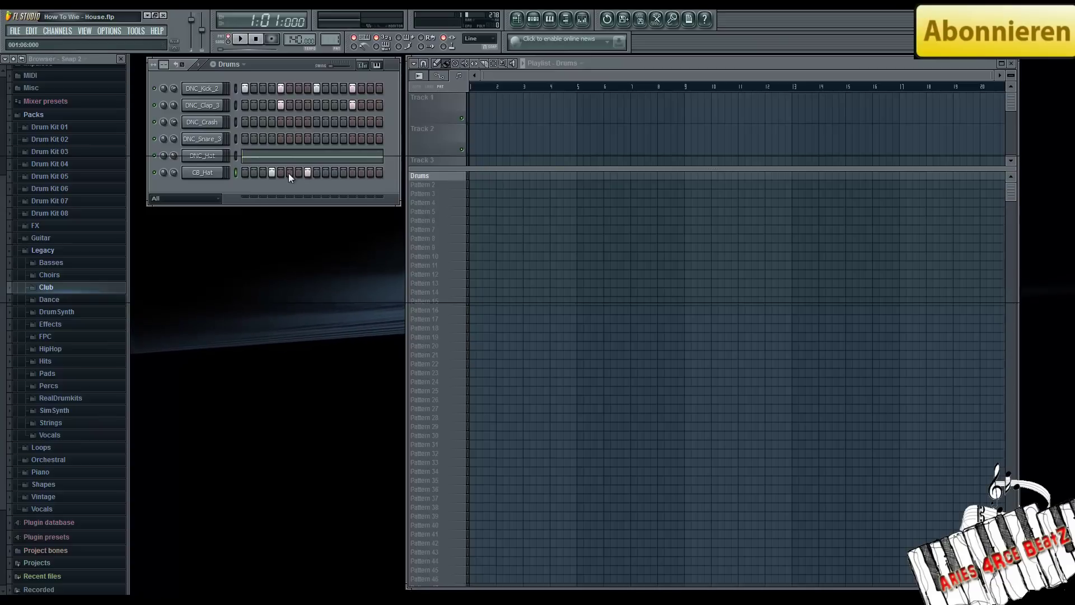
{"action": "left_click", "coordinate": [244, 39]}
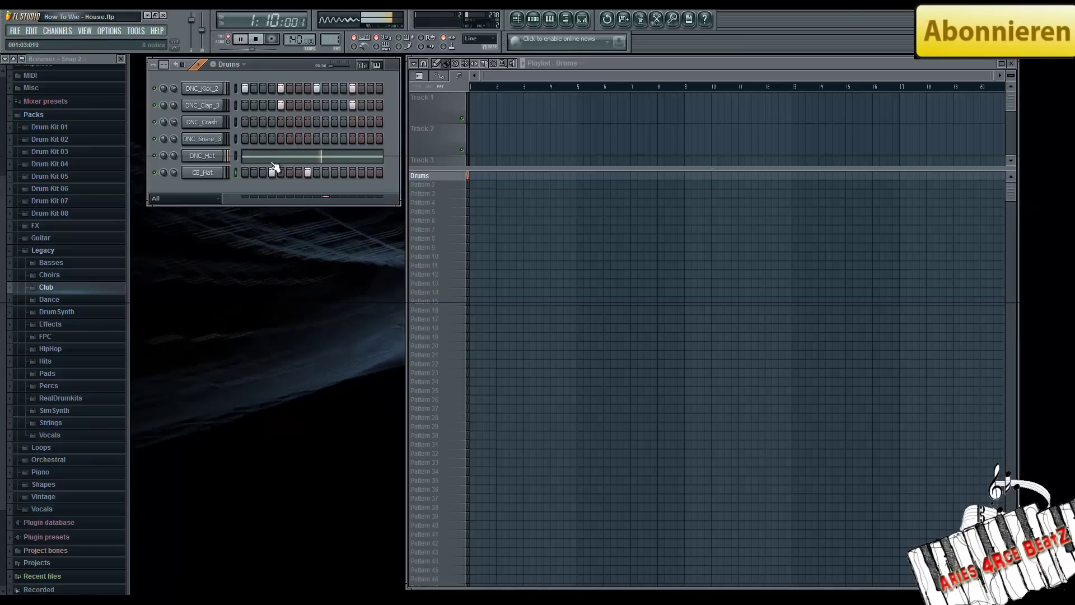
{"action": "left_click", "coordinate": [254, 38]}
Rearrange the CB_Hat hits onto steps 3, 7, 11 and 15 and play back the pattern.
{"action": "left_click", "coordinate": [272, 172]}
{"action": "left_click", "coordinate": [262, 172]}
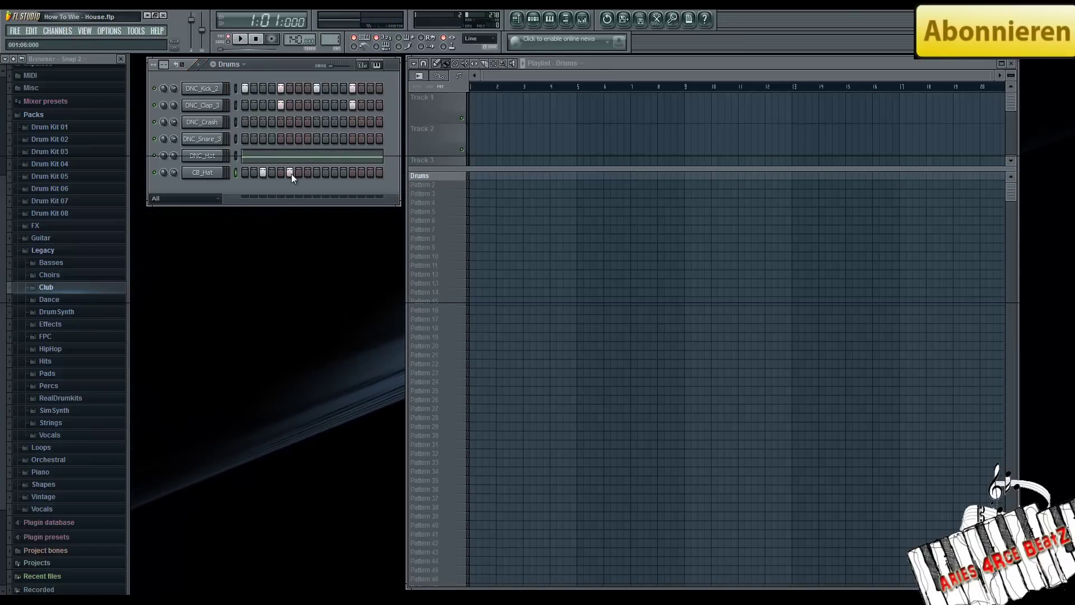
{"action": "left_click", "coordinate": [335, 172]}
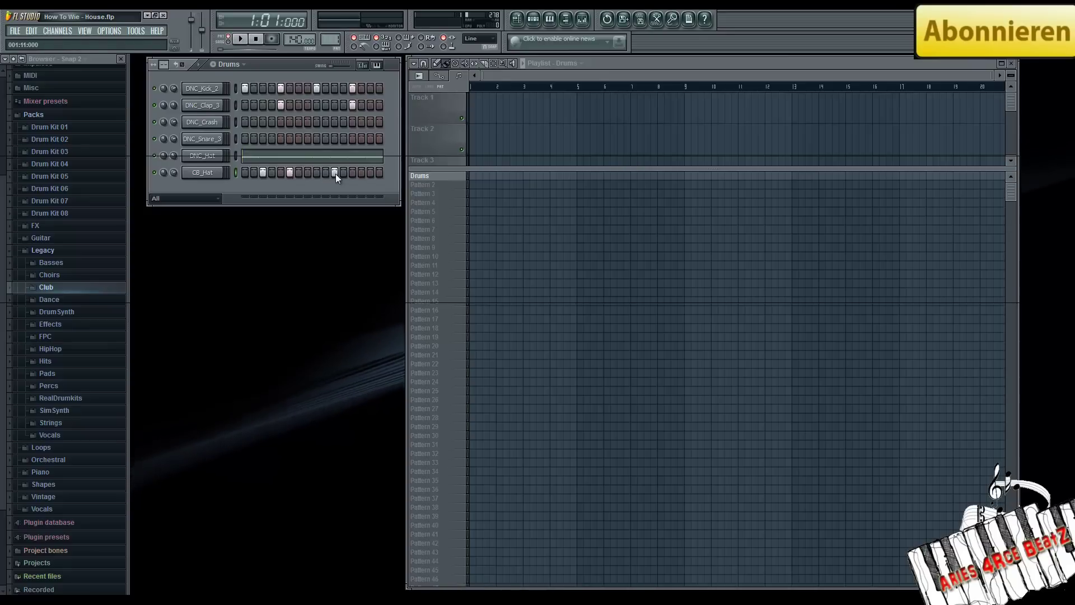
{"action": "left_click", "coordinate": [290, 172]}
{"action": "left_click", "coordinate": [298, 172]}
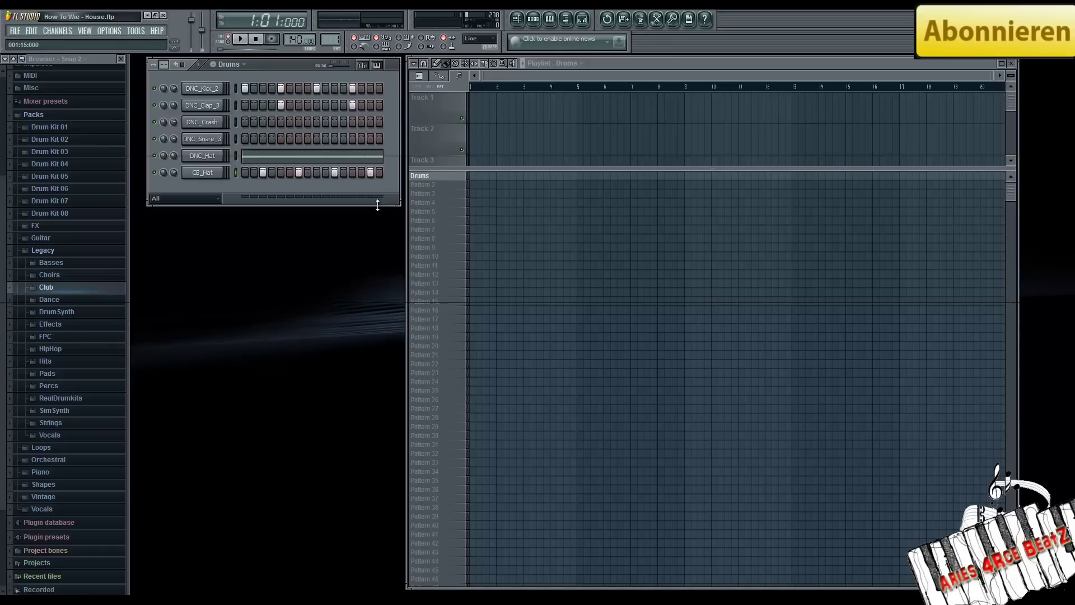
{"action": "left_click", "coordinate": [241, 39]}
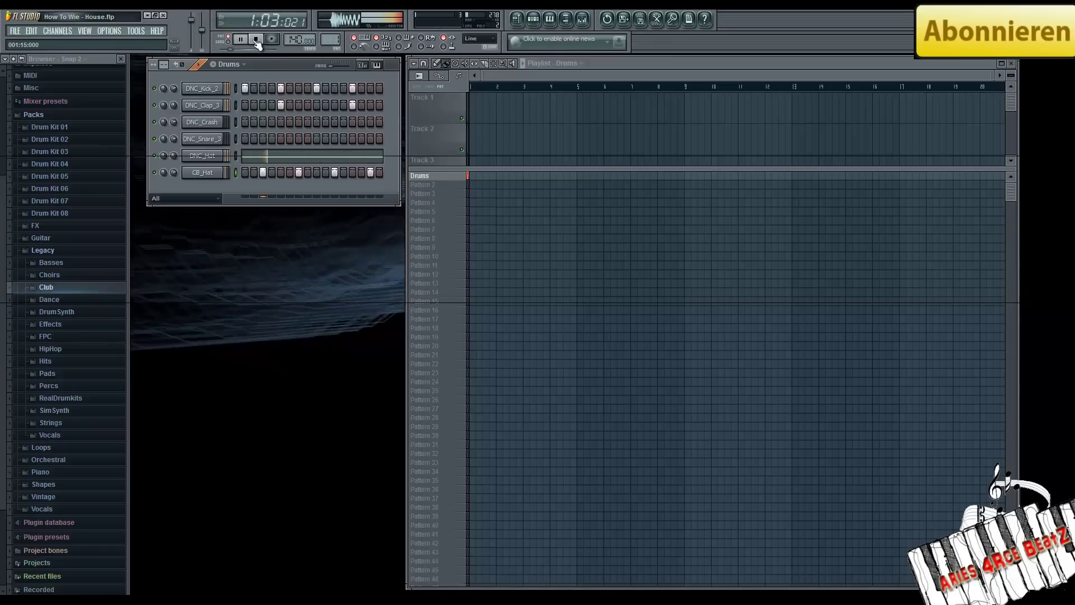
{"action": "left_click", "coordinate": [256, 40]}
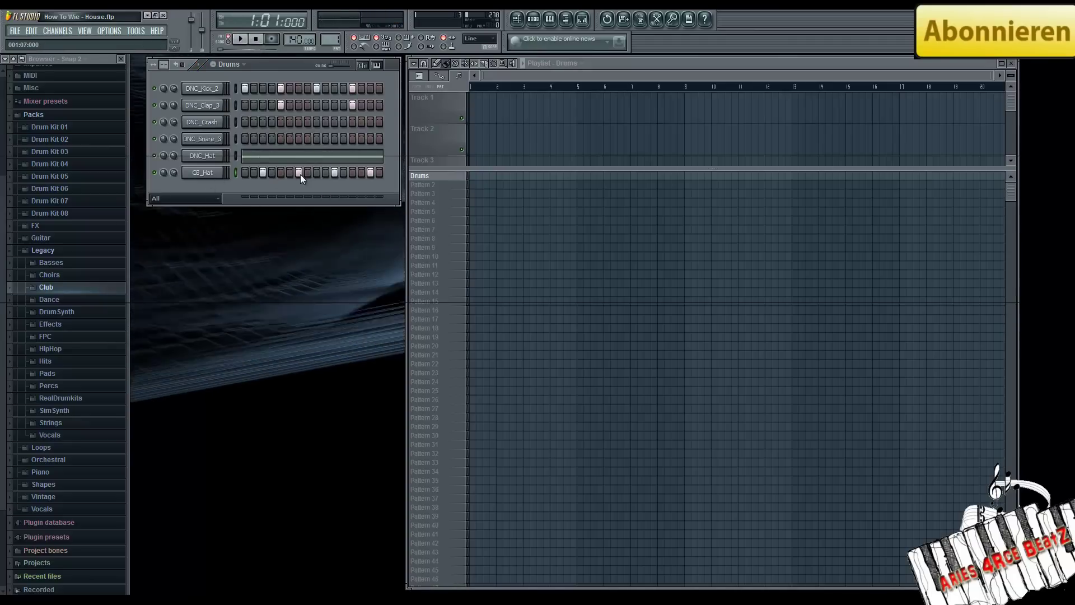
Lower the CB_Hat channel volume to 50% and listen to the full drum pattern.
{"action": "left_click_drag", "start_coordinate": [172, 172], "coordinate": [195, 213]}
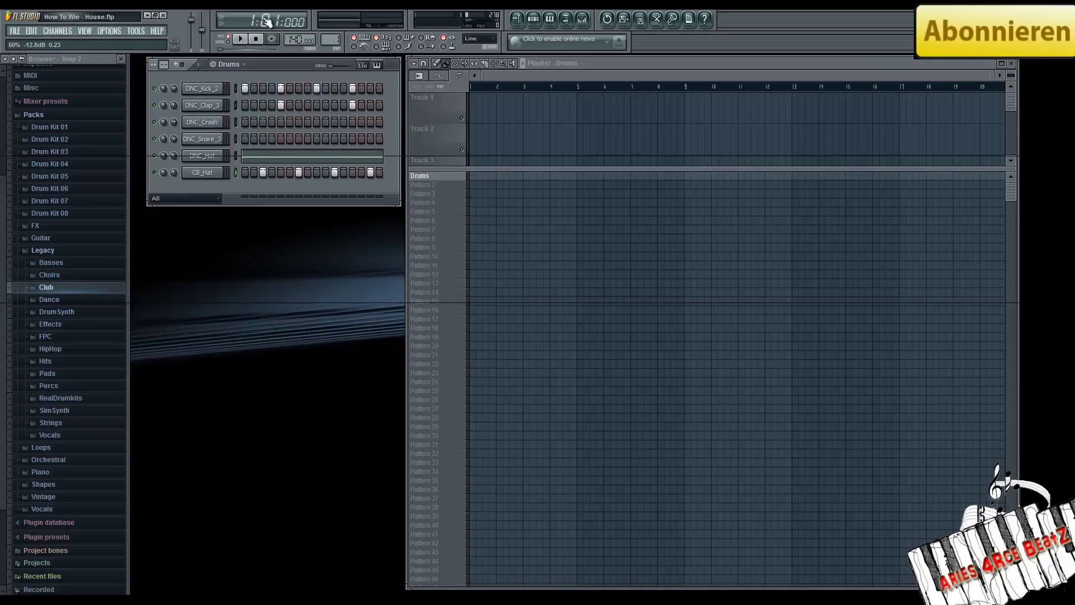
{"action": "left_click", "coordinate": [240, 39]}
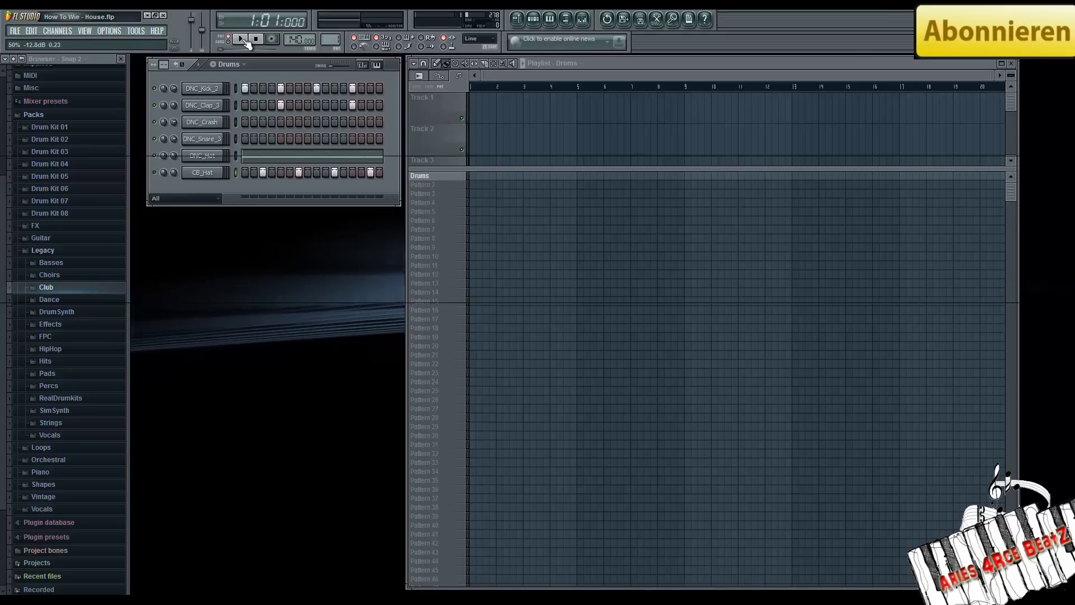
{"action": "left_click", "coordinate": [255, 38]}
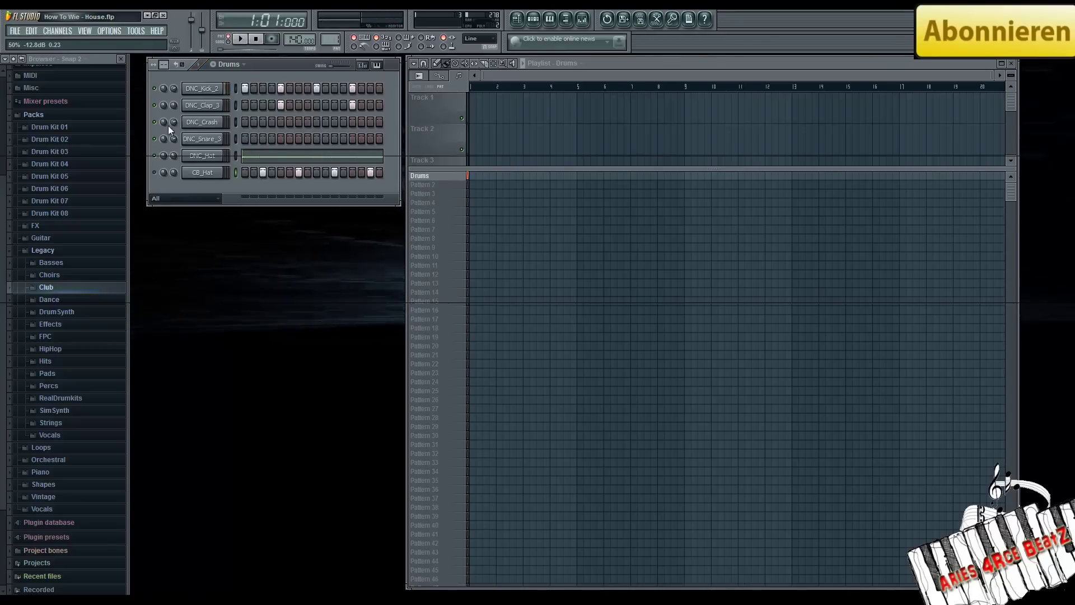
{"action": "left_click", "coordinate": [241, 40]}
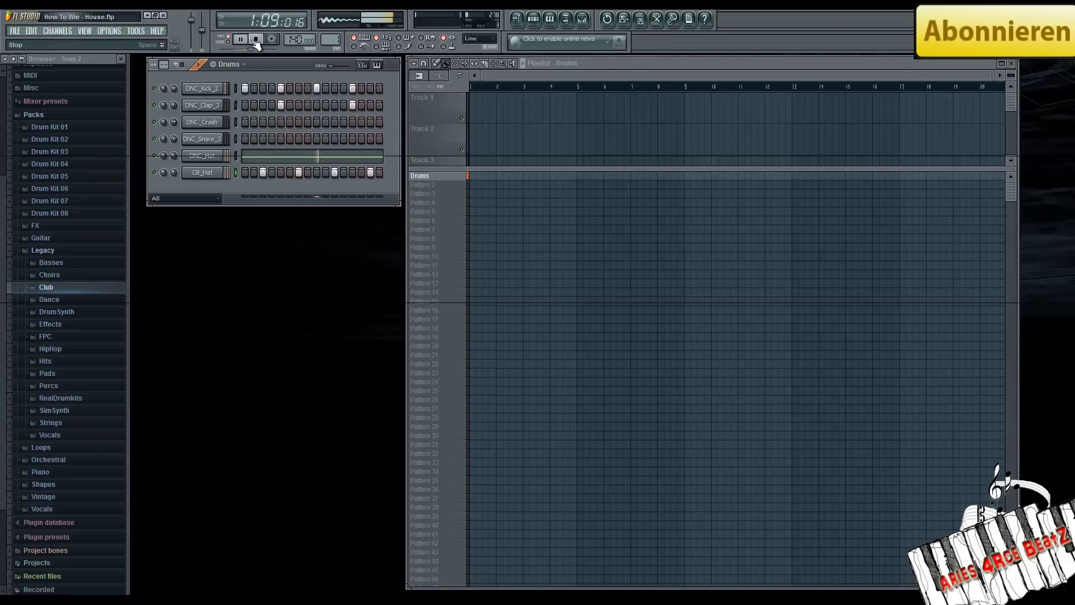
{"action": "left_click", "coordinate": [256, 39]}
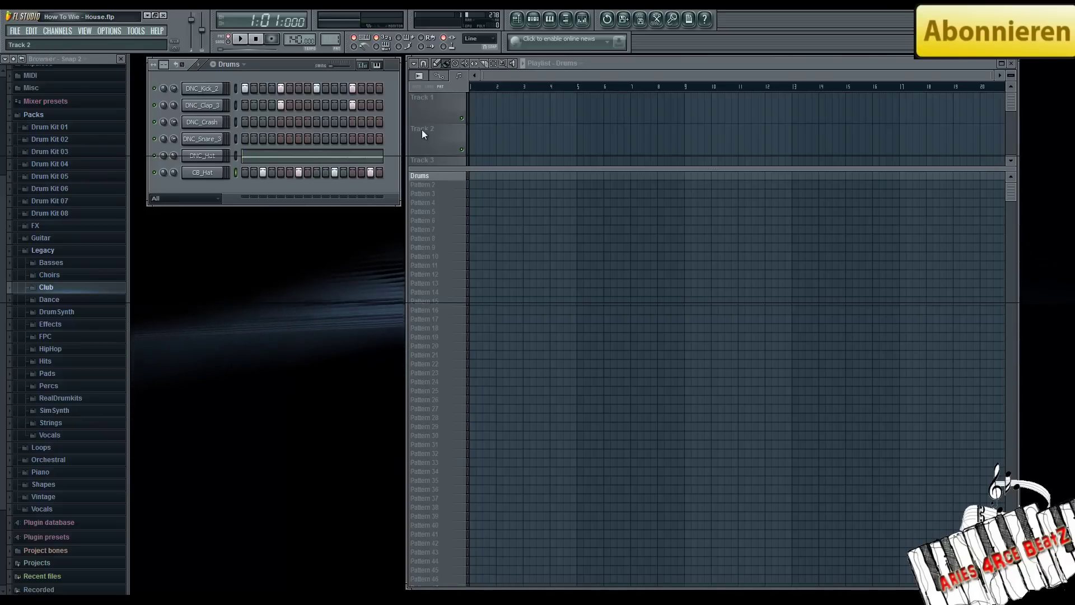
Clone the Drums pattern three times to create Drums #2, Drums #3 and Drums #4.
{"action": "left_click", "coordinate": [414, 65]}
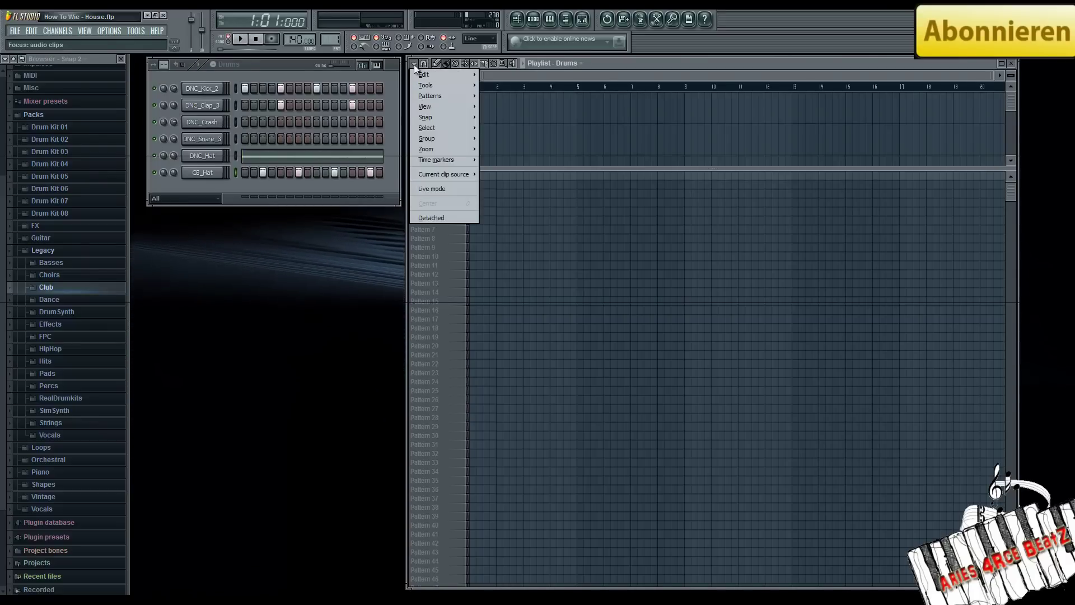
{"action": "mouse_move", "coordinate": [436, 97]}
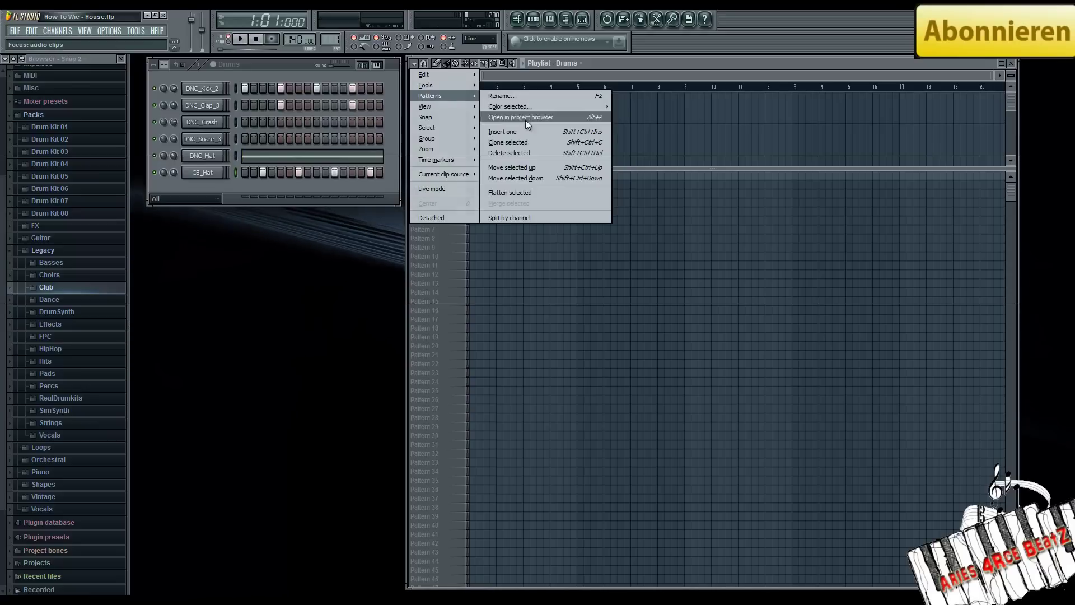
{"action": "left_click", "coordinate": [529, 144]}
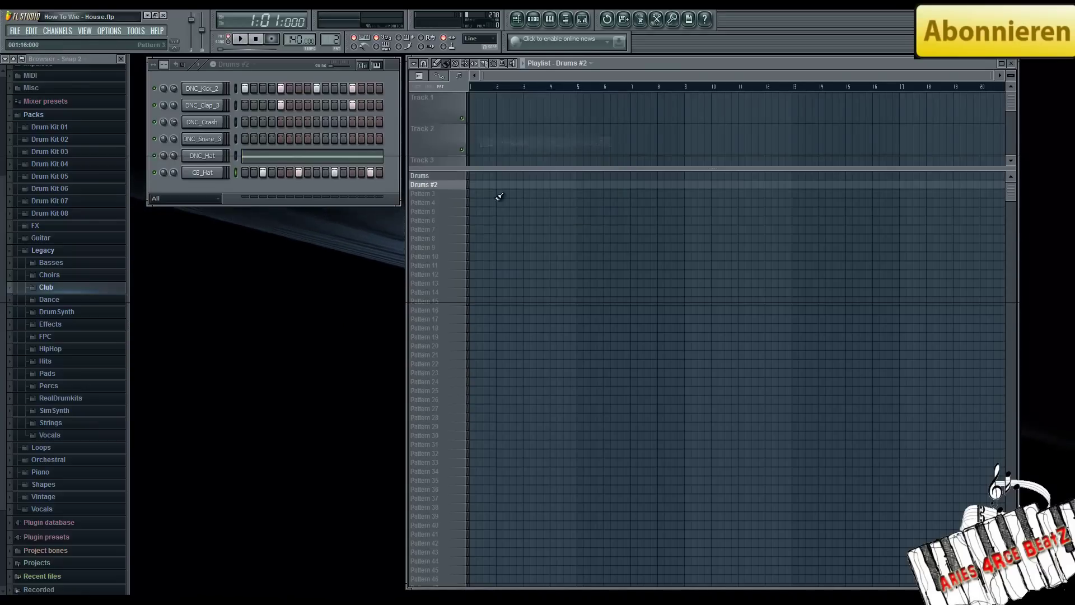
{"action": "left_click", "coordinate": [416, 65]}
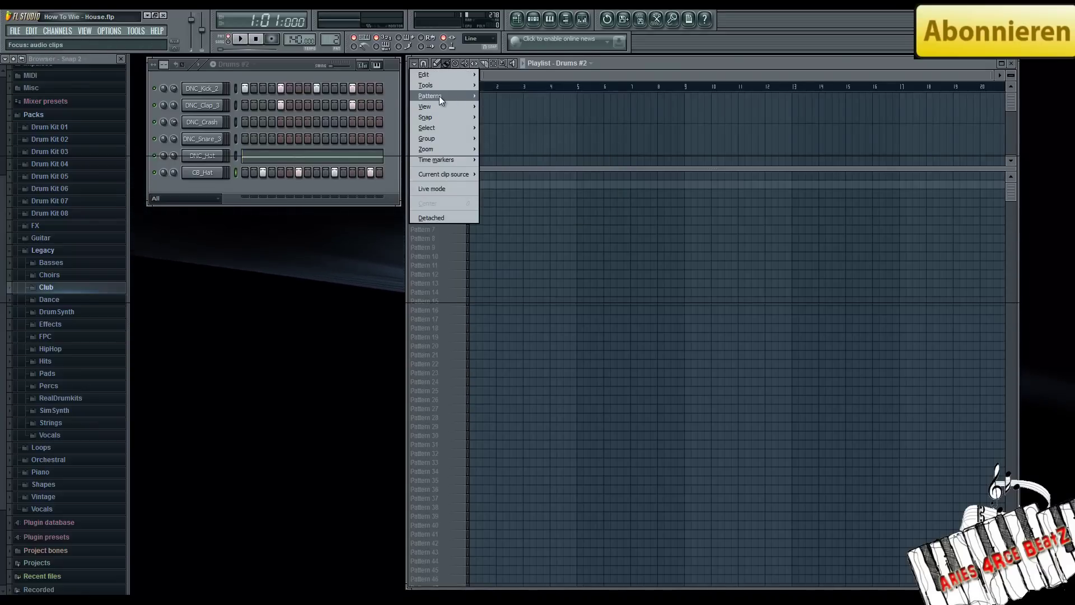
{"action": "mouse_move", "coordinate": [439, 95]}
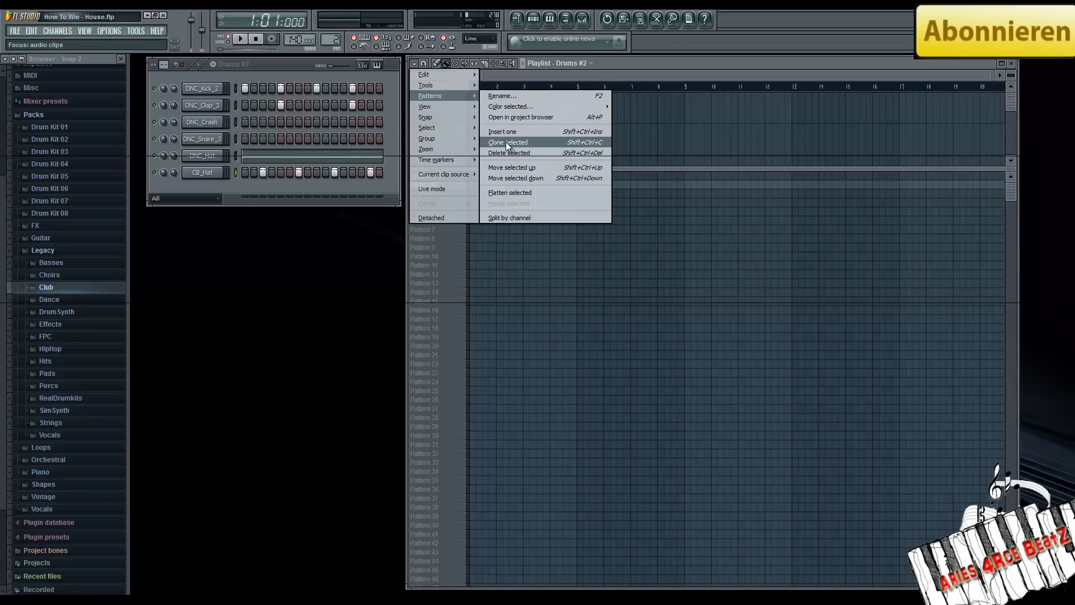
{"action": "left_click", "coordinate": [590, 144]}
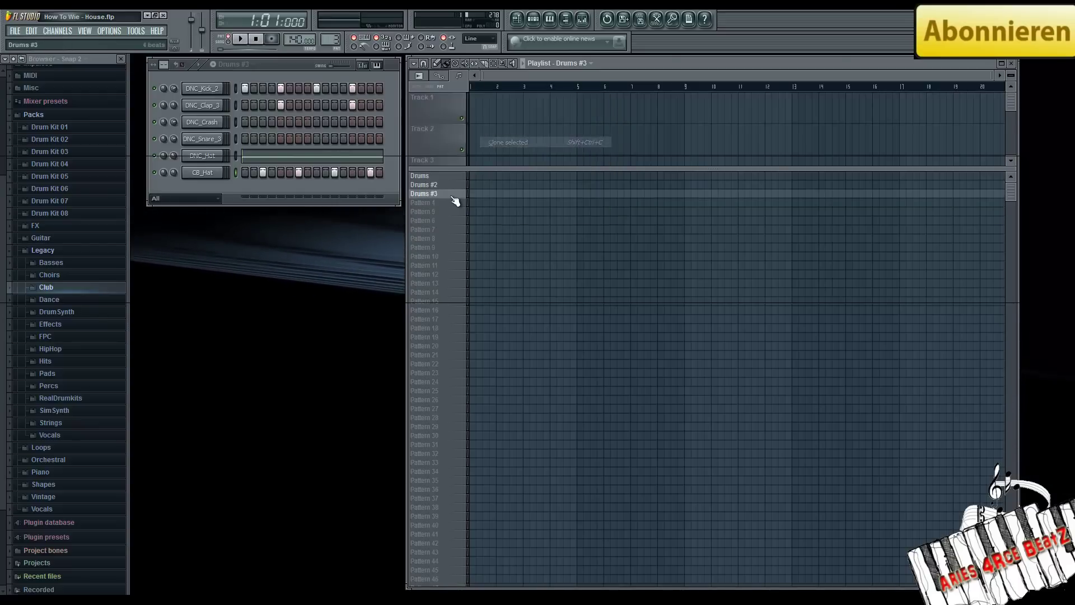
{"action": "left_click", "coordinate": [414, 63]}
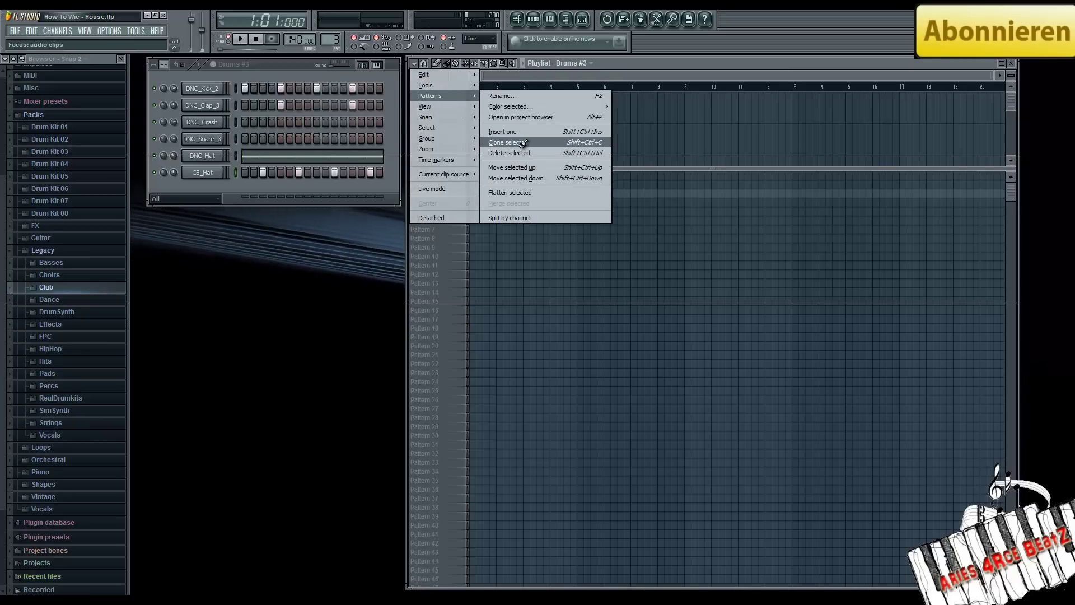
{"action": "left_click", "coordinate": [519, 143]}
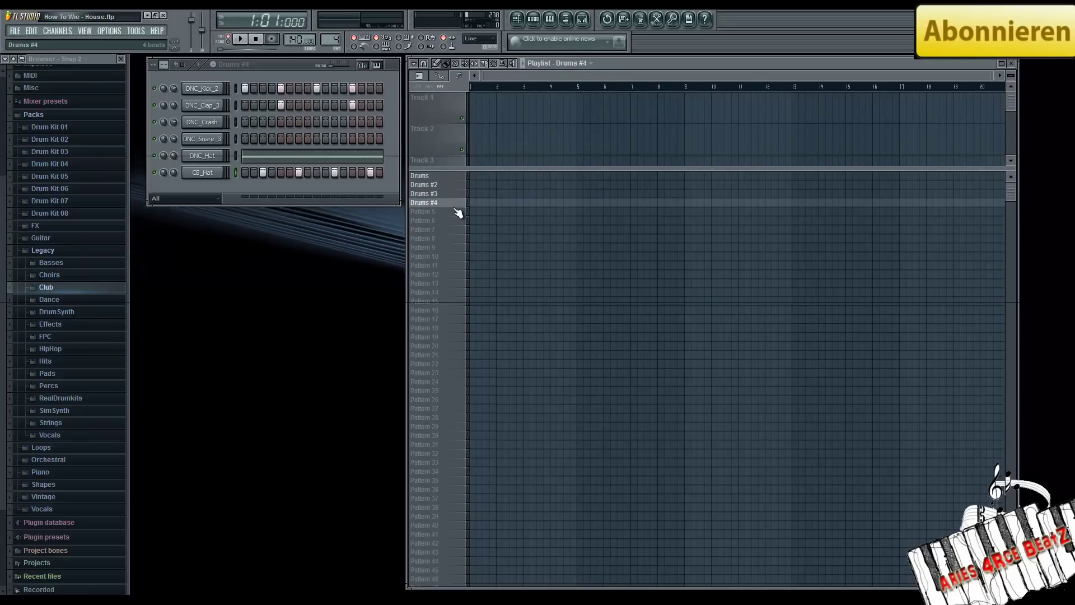
Place the Drums pattern in bar 1 of the playlist and give it a DNC_Crash hit on step 1 at about 60% channel volume.
{"action": "left_click", "coordinate": [440, 176]}
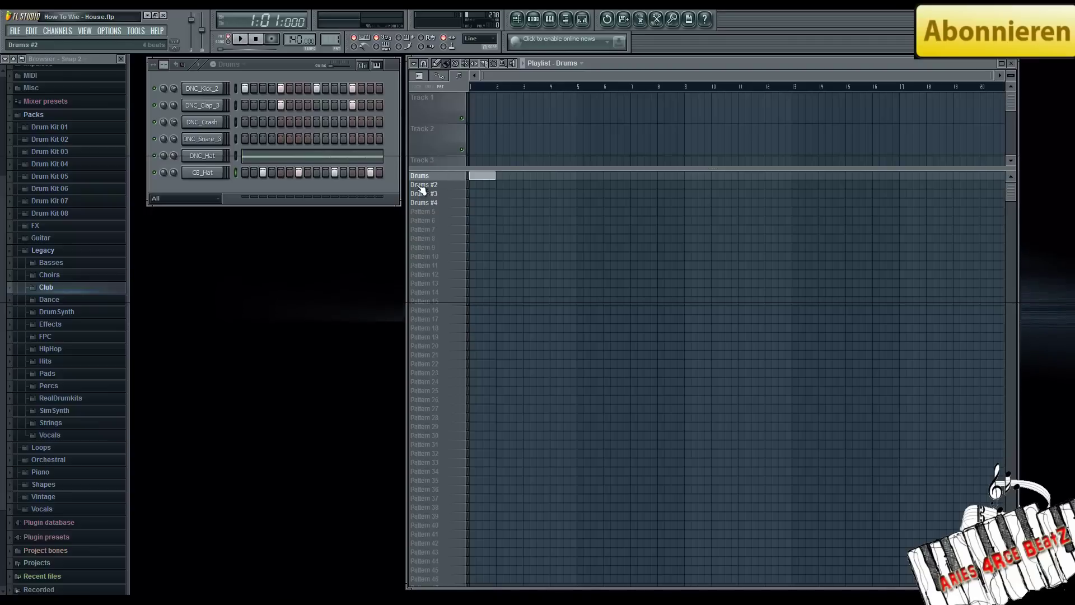
{"action": "left_click", "coordinate": [246, 121]}
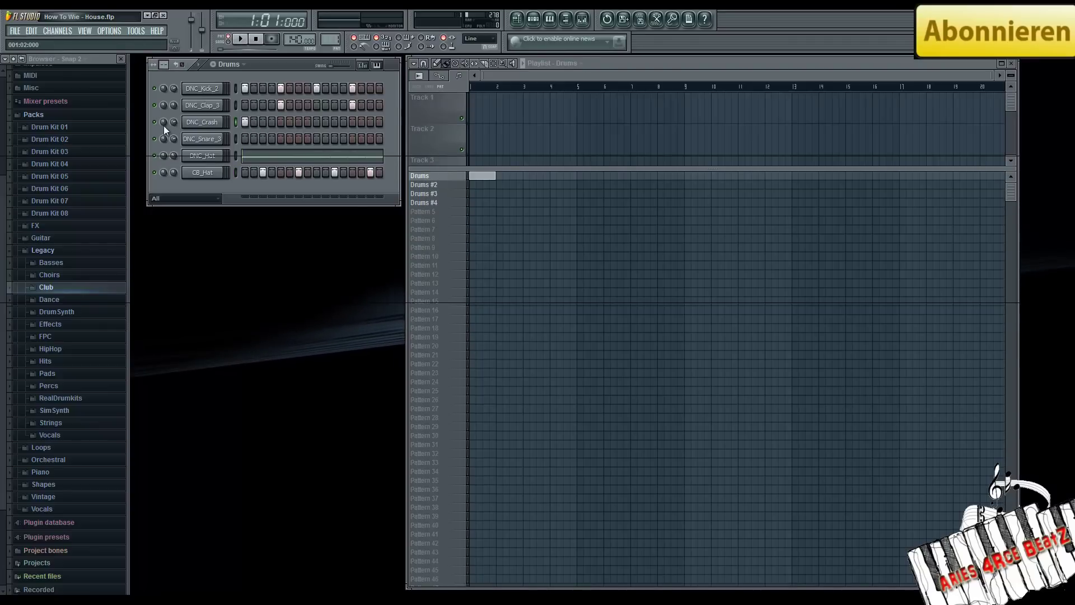
{"action": "left_click_drag", "start_coordinate": [183, 149], "coordinate": [183, 147]}
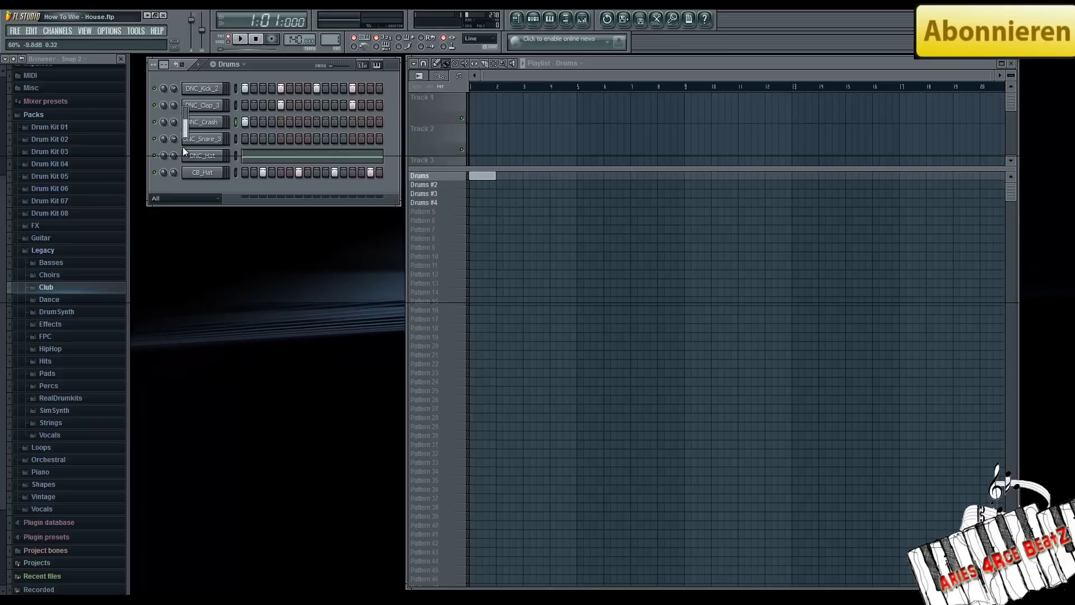
{"action": "left_click", "coordinate": [245, 41]}
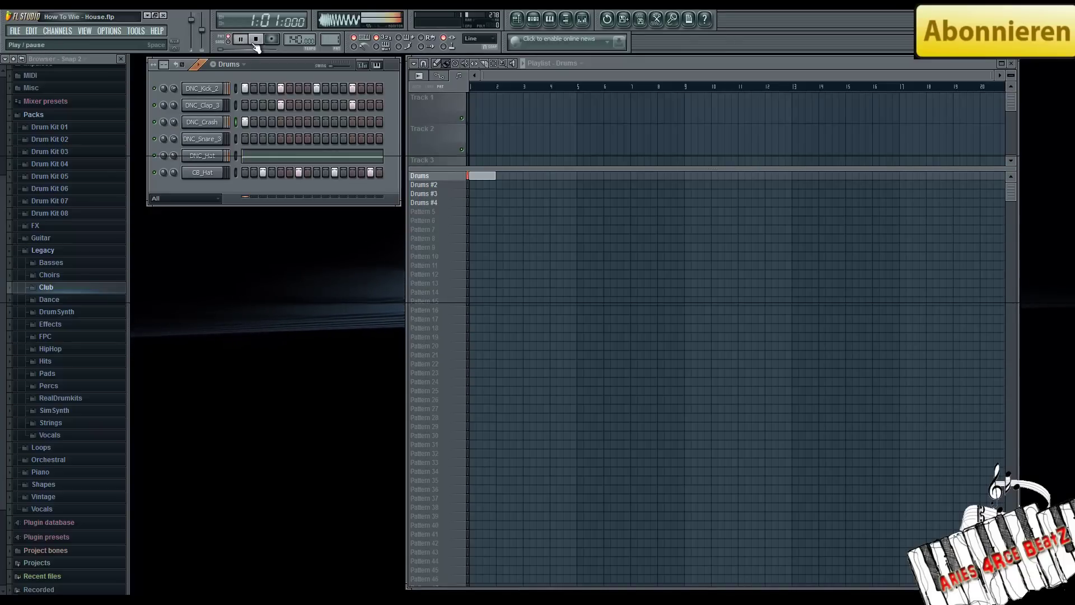
{"action": "left_click", "coordinate": [255, 40]}
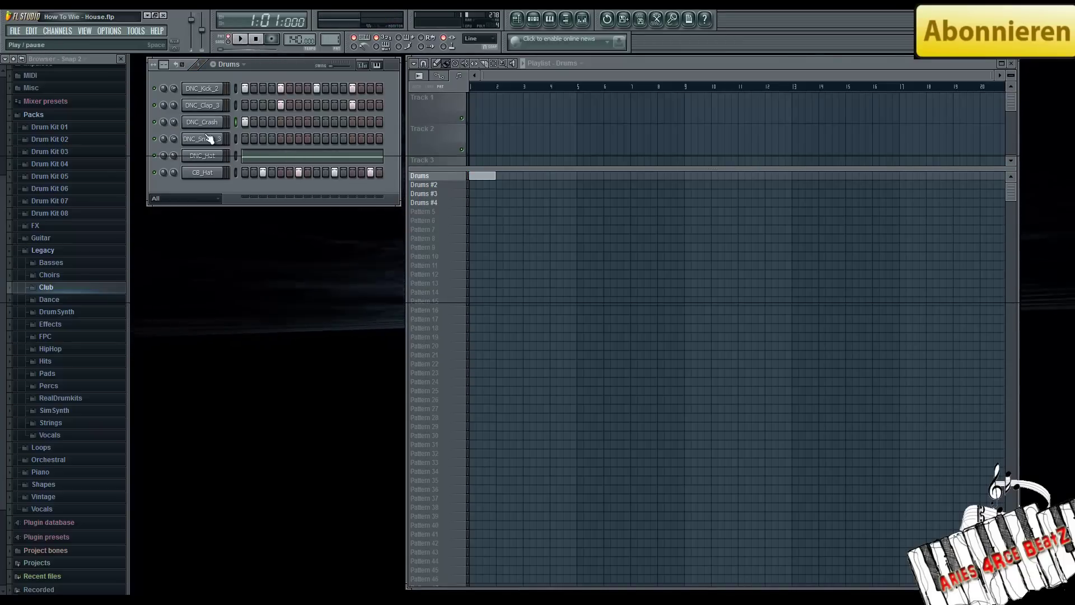
{"action": "left_click_drag", "start_coordinate": [177, 125], "coordinate": [181, 127]}
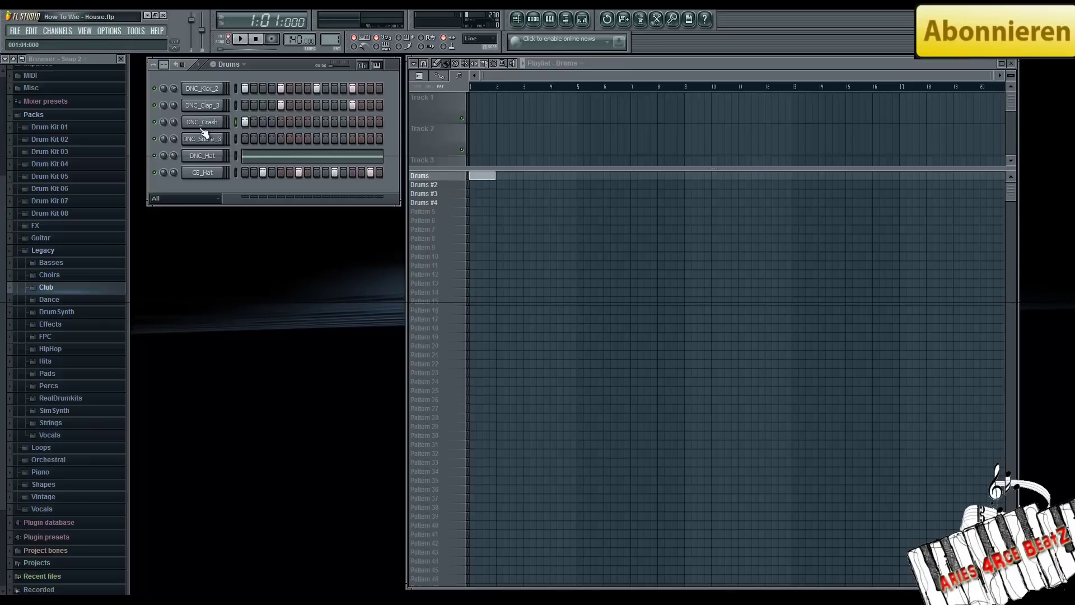
In Drums #2, add an extra C5 DNC_Hat note on step 8, listen to the pattern and close the piano roll.
{"action": "left_click", "coordinate": [432, 186]}
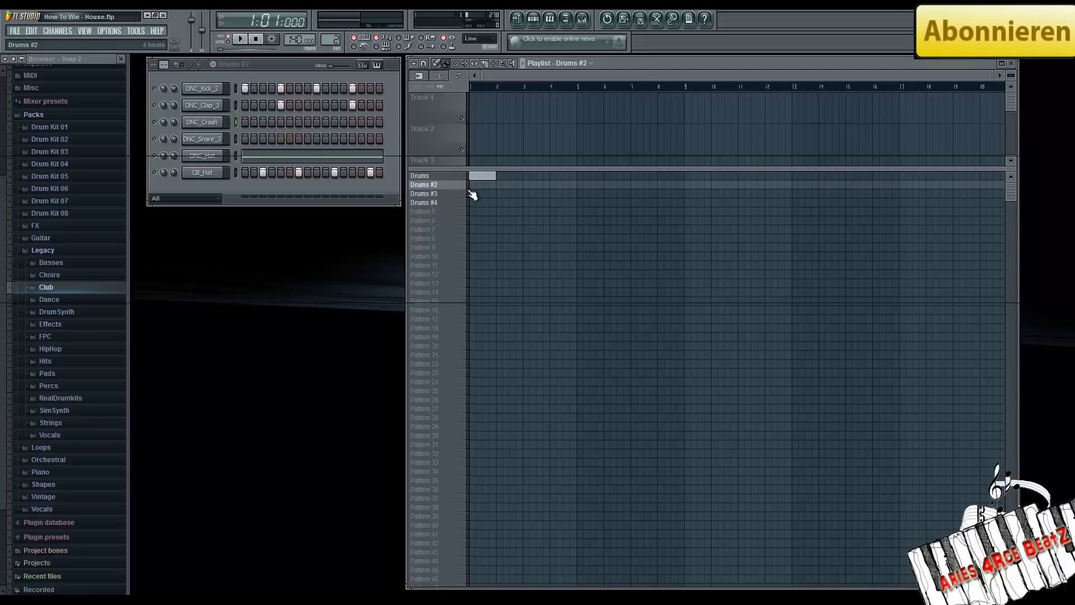
{"action": "right_click", "coordinate": [215, 159]}
{"action": "left_click", "coordinate": [238, 157]}
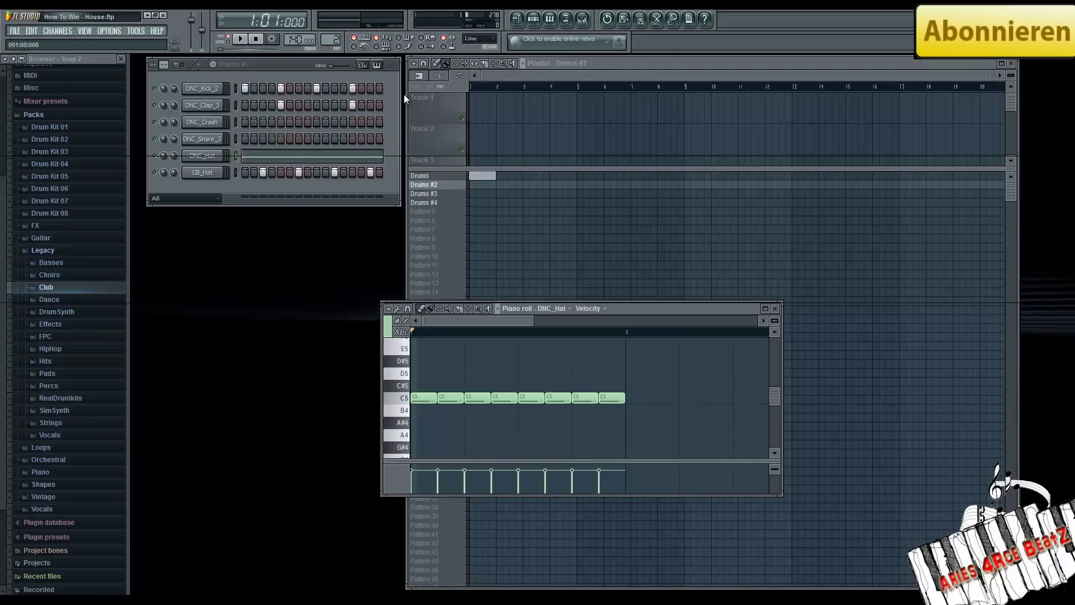
{"action": "left_click_drag", "start_coordinate": [534, 320], "coordinate": [503, 321]}
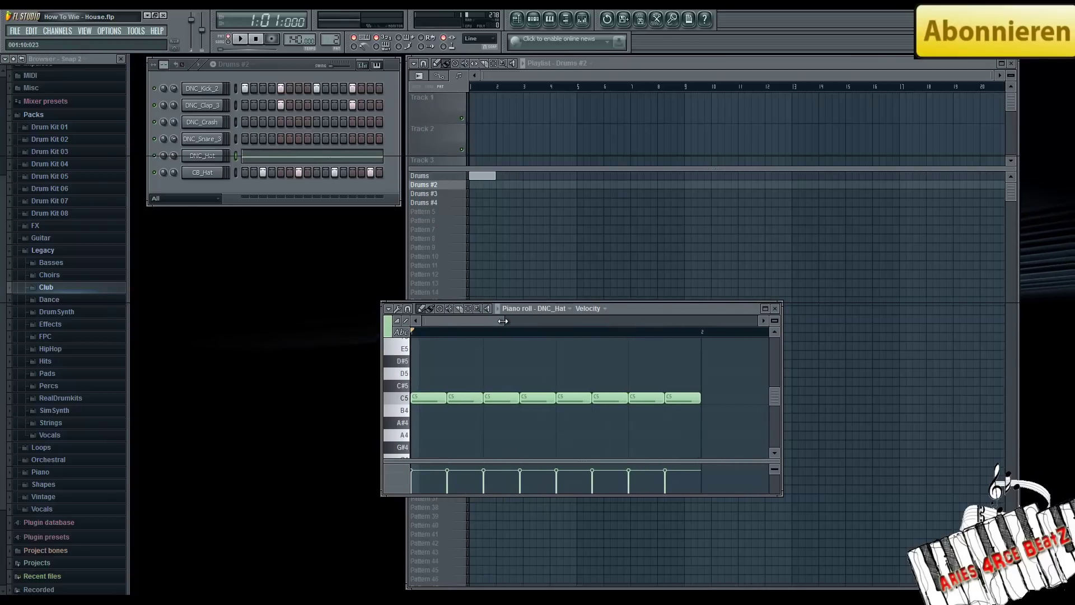
{"action": "left_click", "coordinate": [542, 386]}
{"action": "left_click_drag", "start_coordinate": [552, 389], "coordinate": [552, 401]}
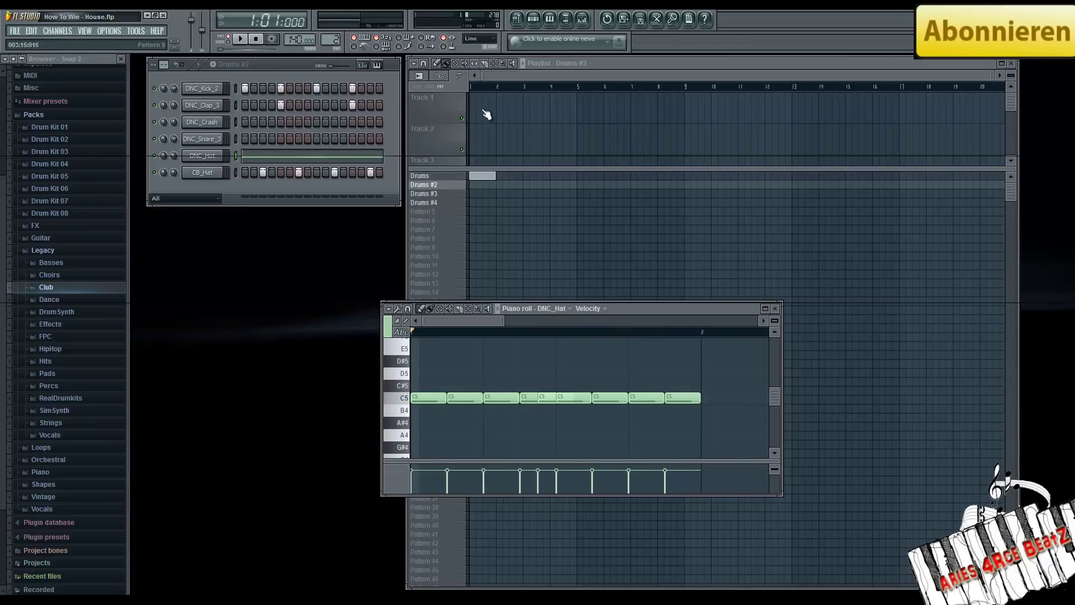
{"action": "left_click", "coordinate": [244, 40]}
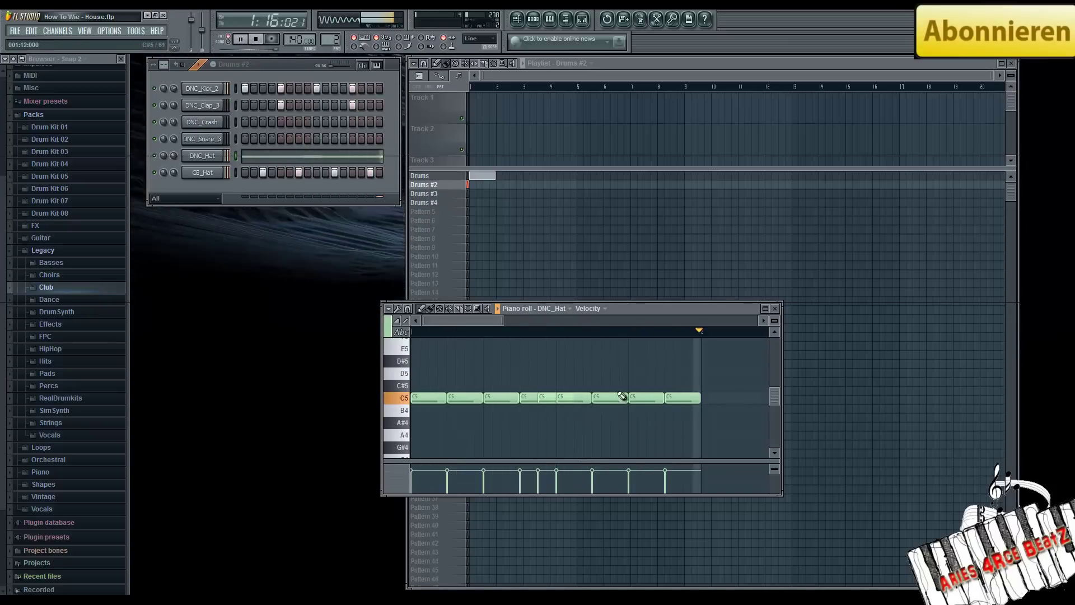
{"action": "left_click", "coordinate": [775, 309]}
{"action": "left_click", "coordinate": [257, 40]}
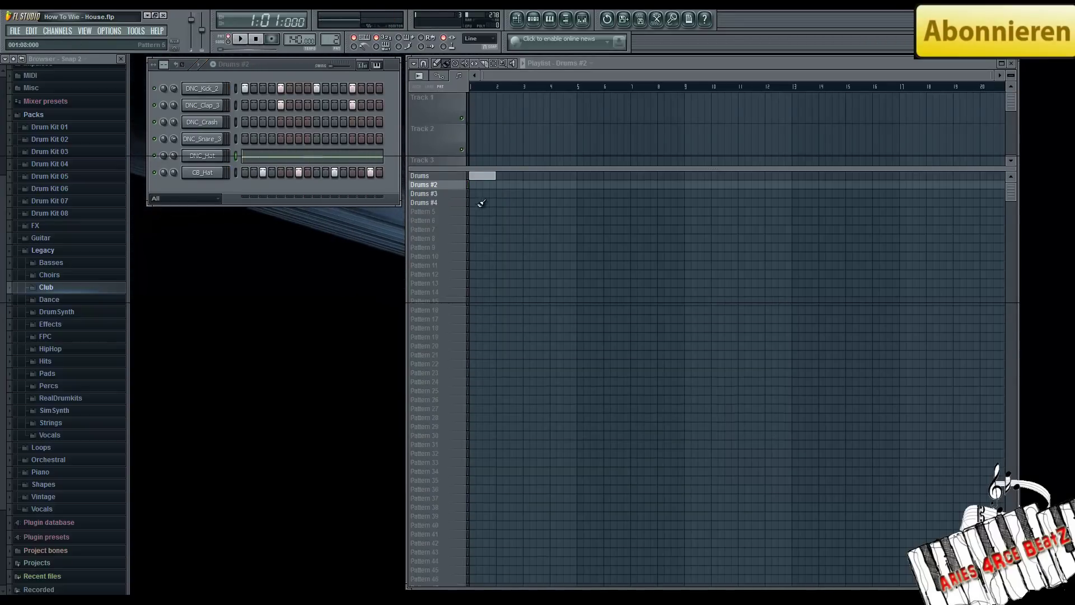
In Drums #3, add extra C5 DNC_Hat notes on steps 8, 12 and 16, play the pattern and close the piano roll.
{"action": "left_click", "coordinate": [441, 195]}
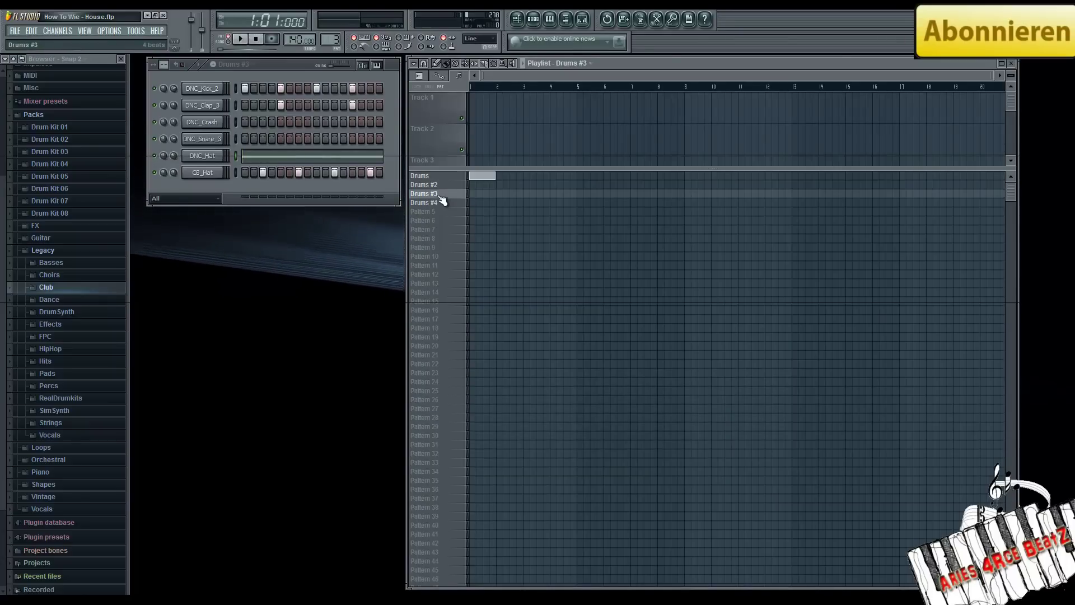
{"action": "left_click", "coordinate": [324, 157]}
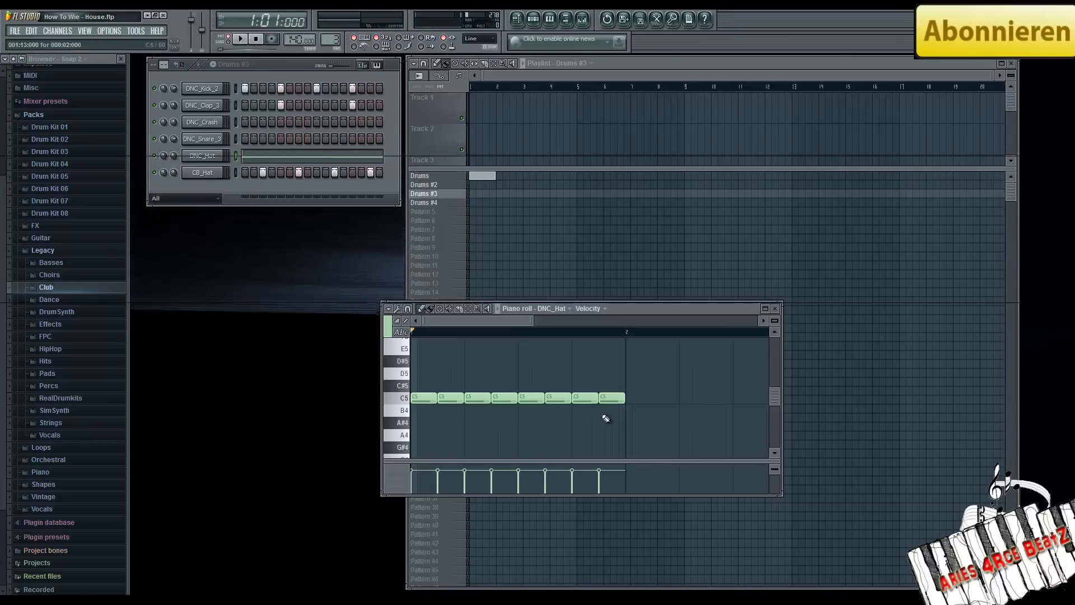
{"action": "left_click", "coordinate": [509, 398]}
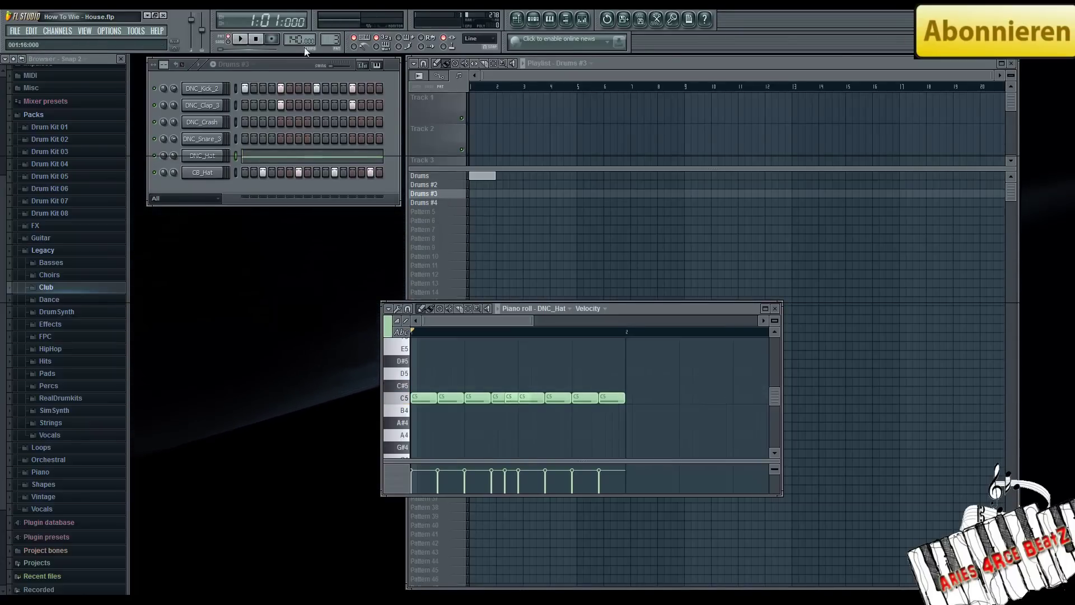
{"action": "left_click", "coordinate": [567, 399]}
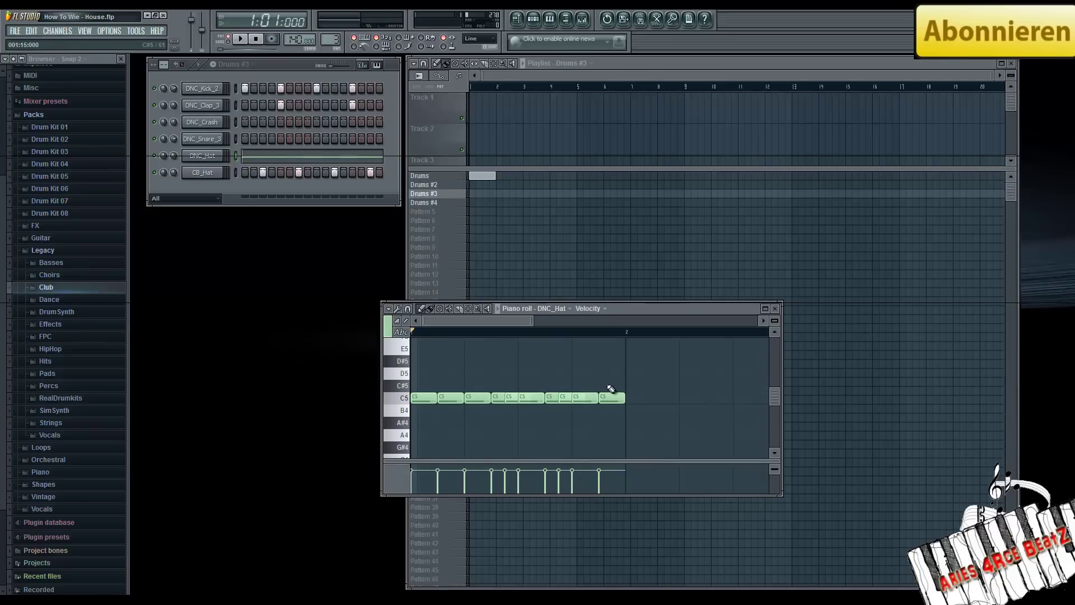
{"action": "left_click_drag", "start_coordinate": [624, 386], "coordinate": [624, 403]}
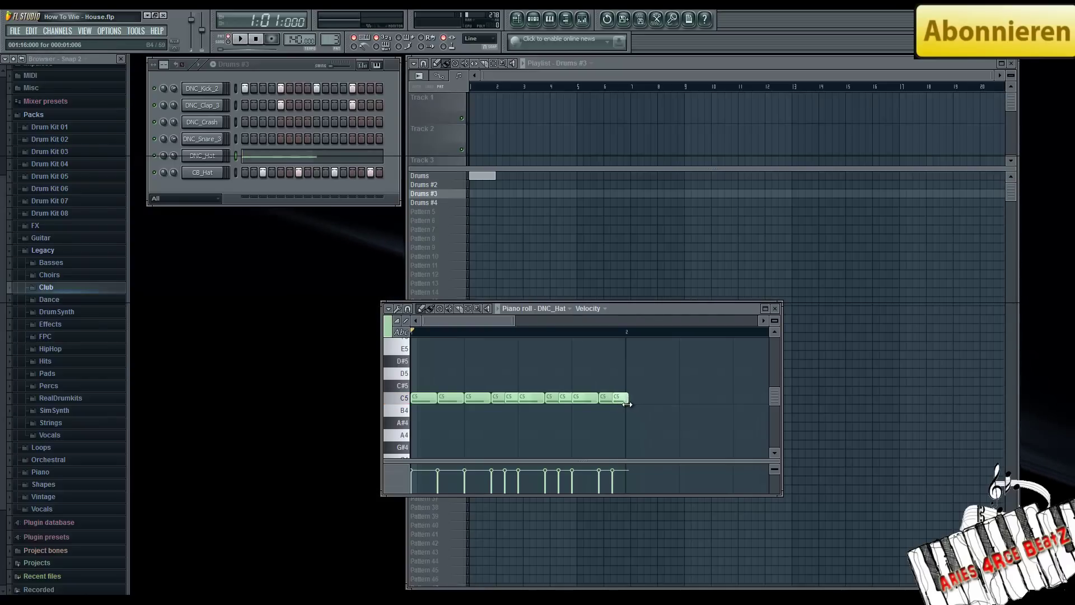
{"action": "left_click", "coordinate": [242, 40]}
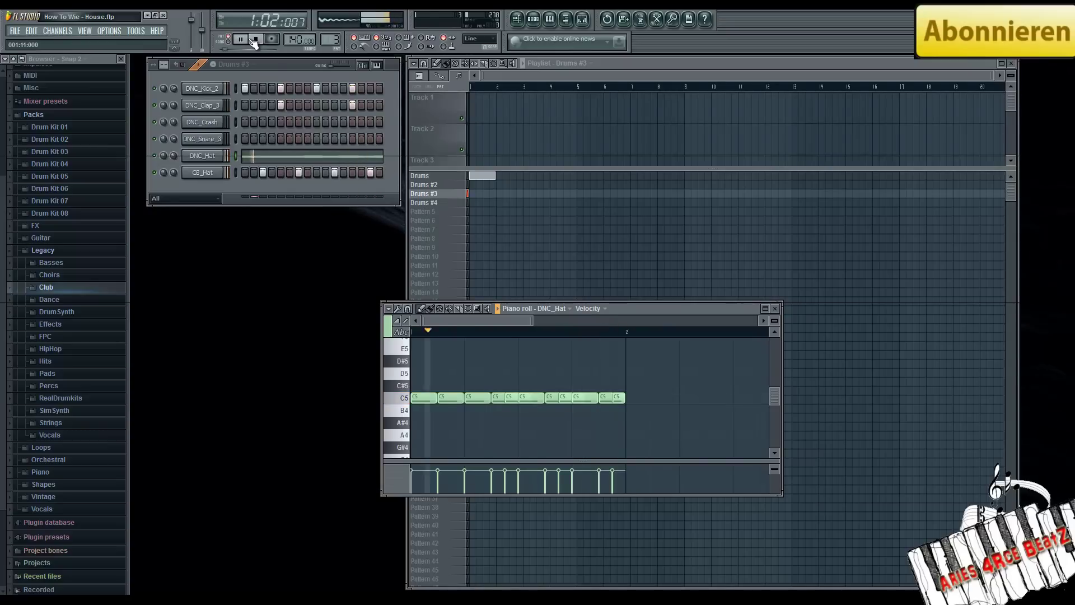
{"action": "left_click", "coordinate": [775, 308]}
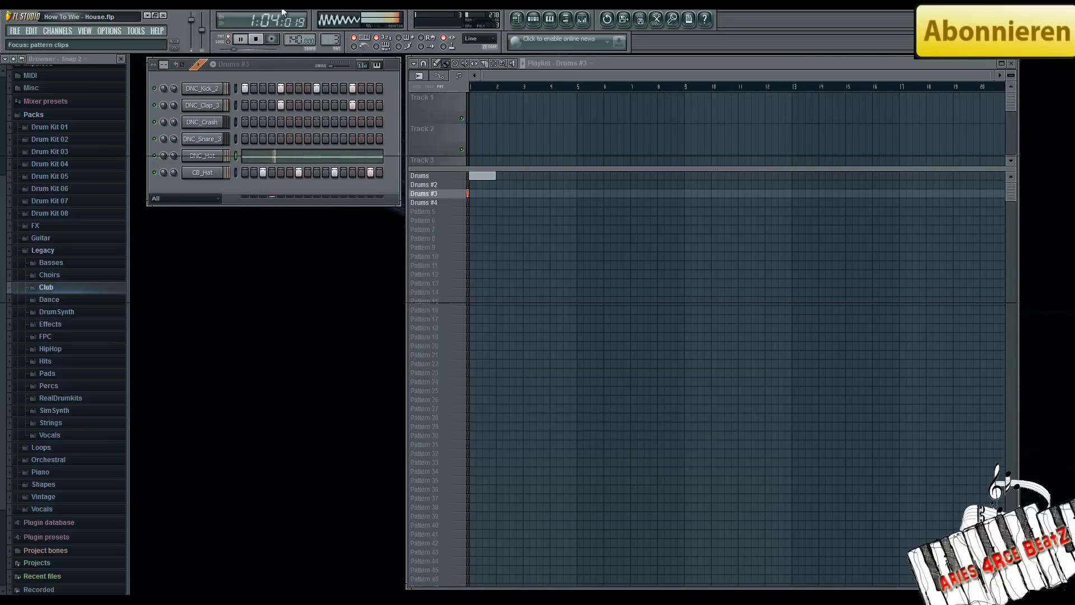
{"action": "left_click", "coordinate": [259, 39]}
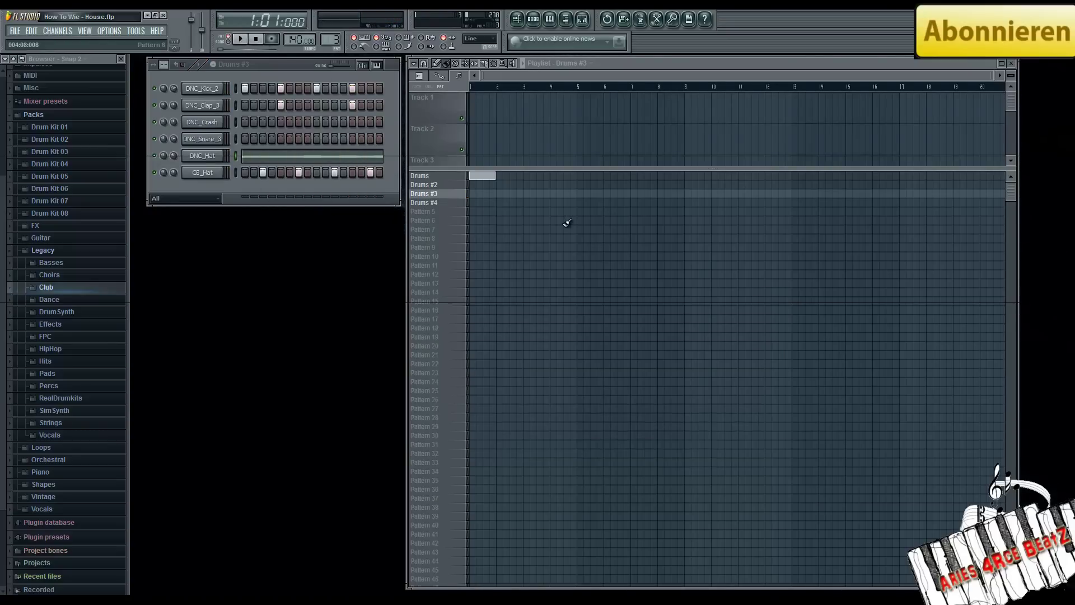
In Drums #4, add a DNC_Kick_2 hit on step 15, remove the CB_Hat hit there and check by playback.
{"action": "left_click", "coordinate": [431, 202]}
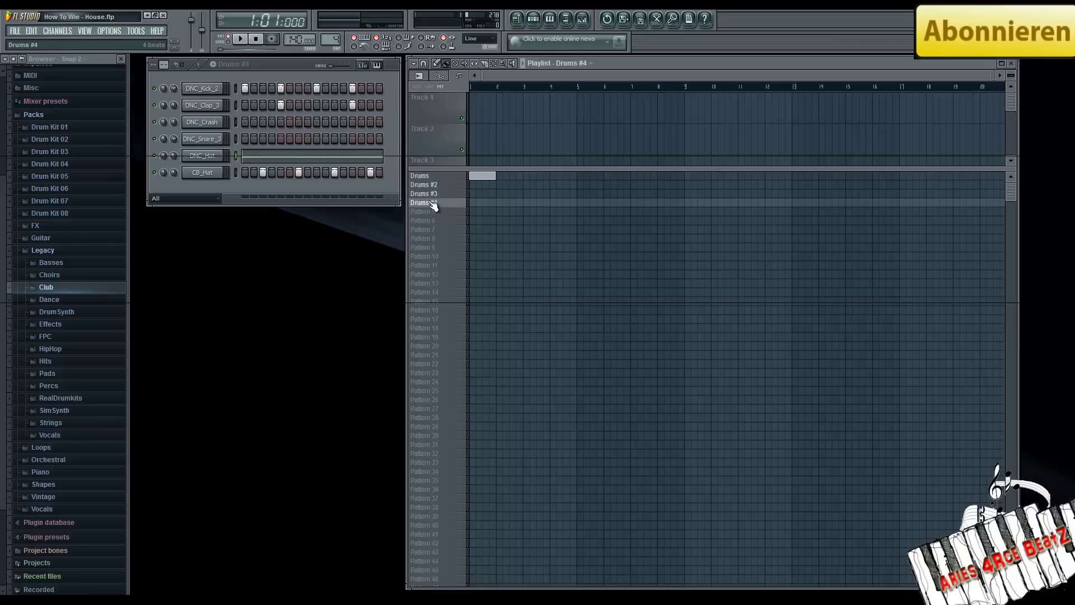
{"action": "left_click", "coordinate": [371, 89]}
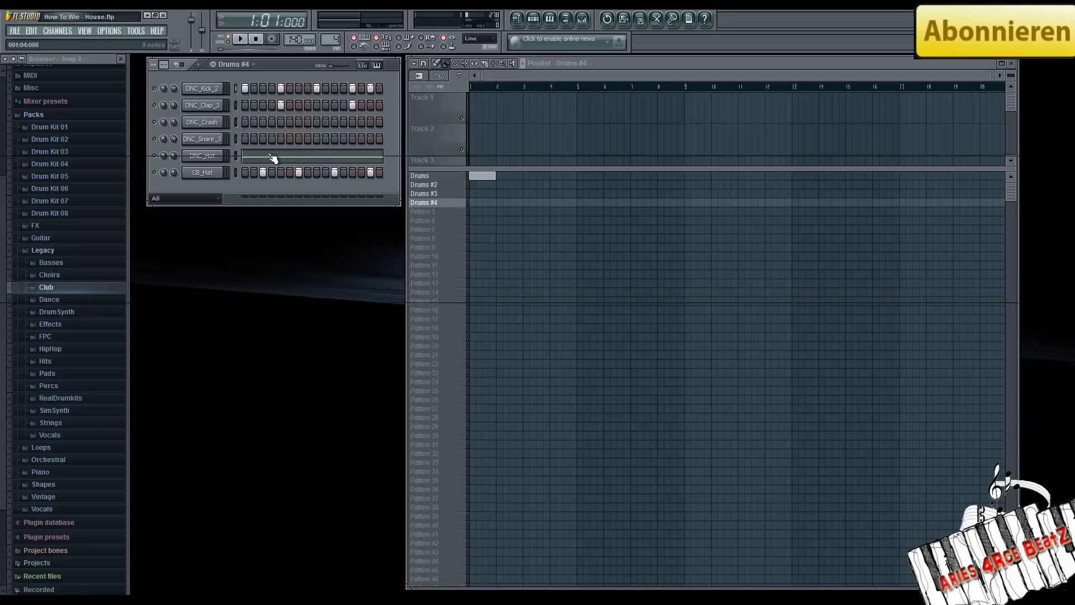
{"action": "left_click", "coordinate": [372, 174]}
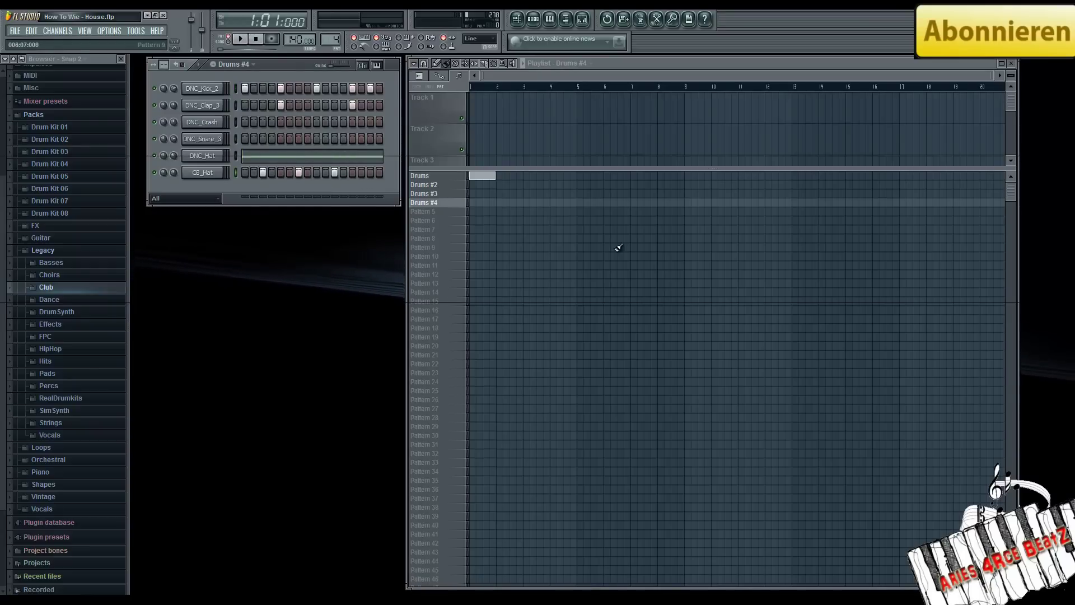
{"action": "left_click", "coordinate": [257, 41]}
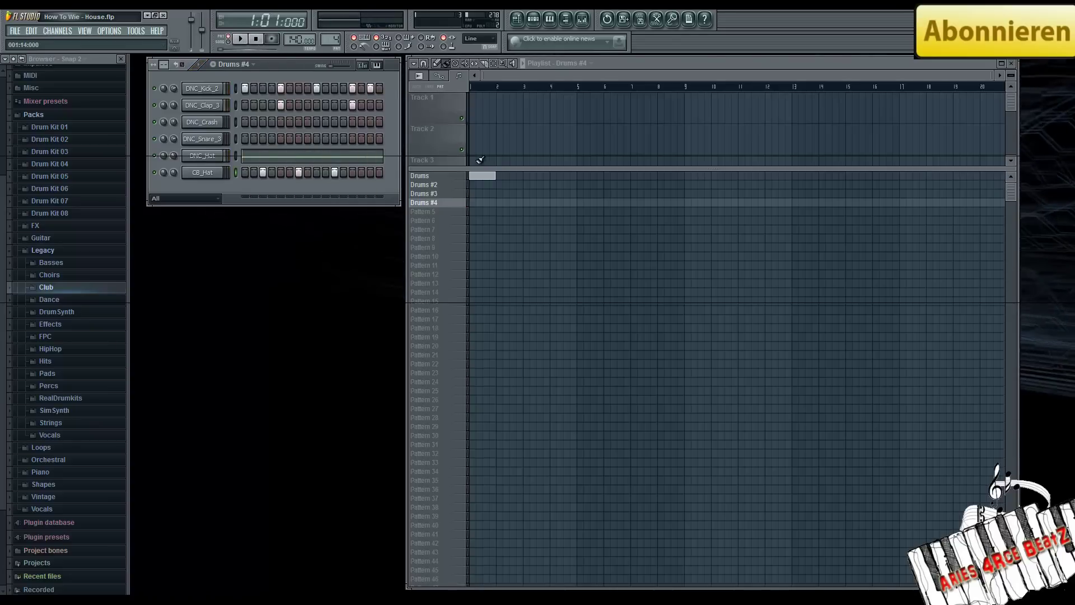
Place Drums #2, Drums #3 and Drums #4 in bars 2, 3 and 4 of the playlist and play the song.
{"action": "left_click", "coordinate": [509, 185]}
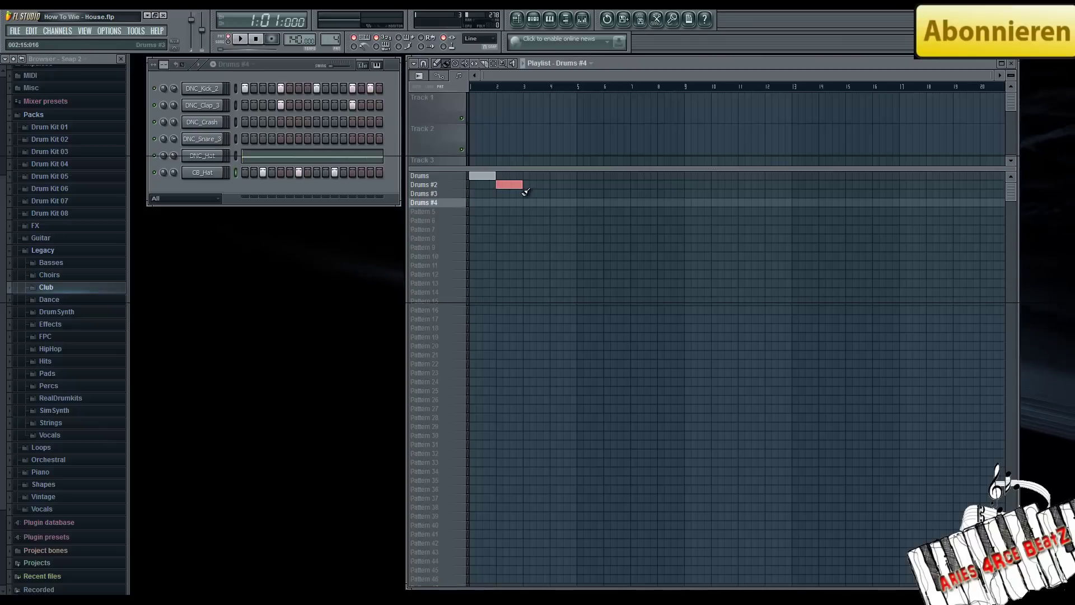
{"action": "left_click", "coordinate": [527, 194]}
{"action": "left_click", "coordinate": [552, 202]}
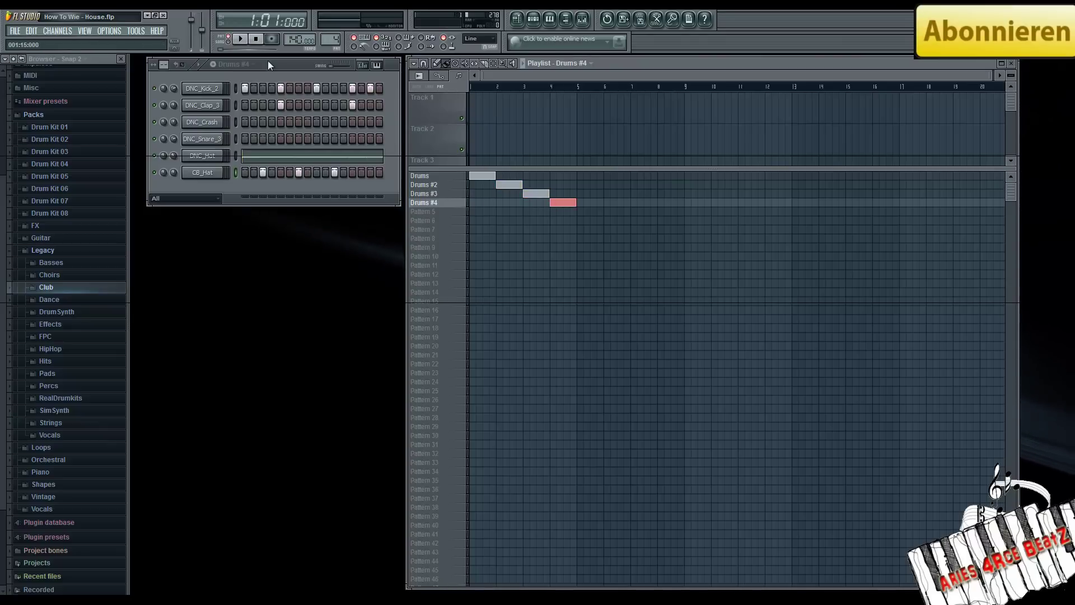
{"action": "left_click", "coordinate": [241, 40]}
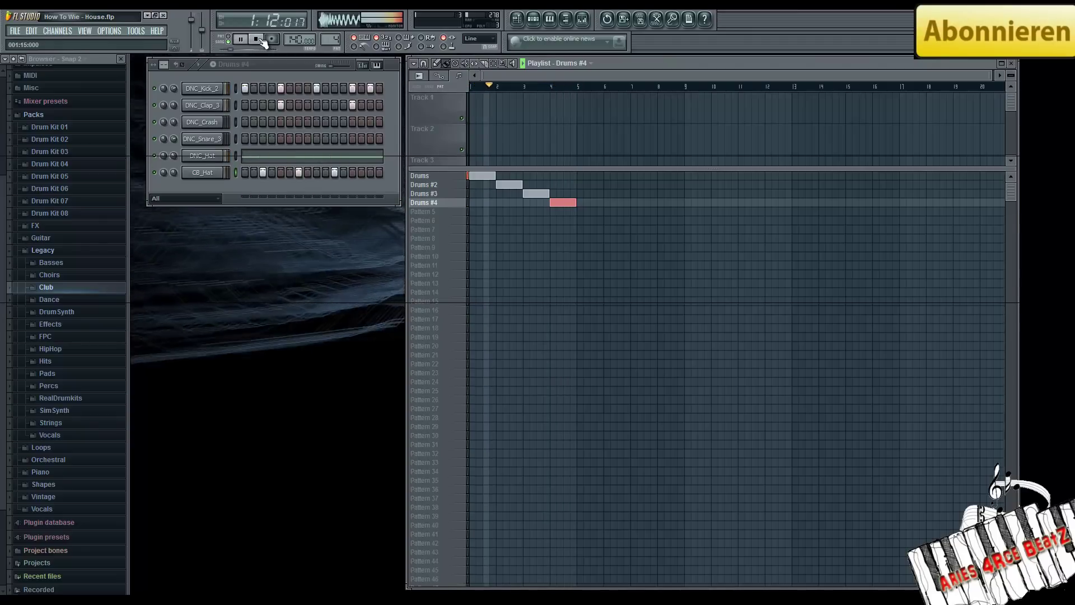
Stop the song and review the channel steps of the first Drums pattern.
{"action": "left_click", "coordinate": [258, 39]}
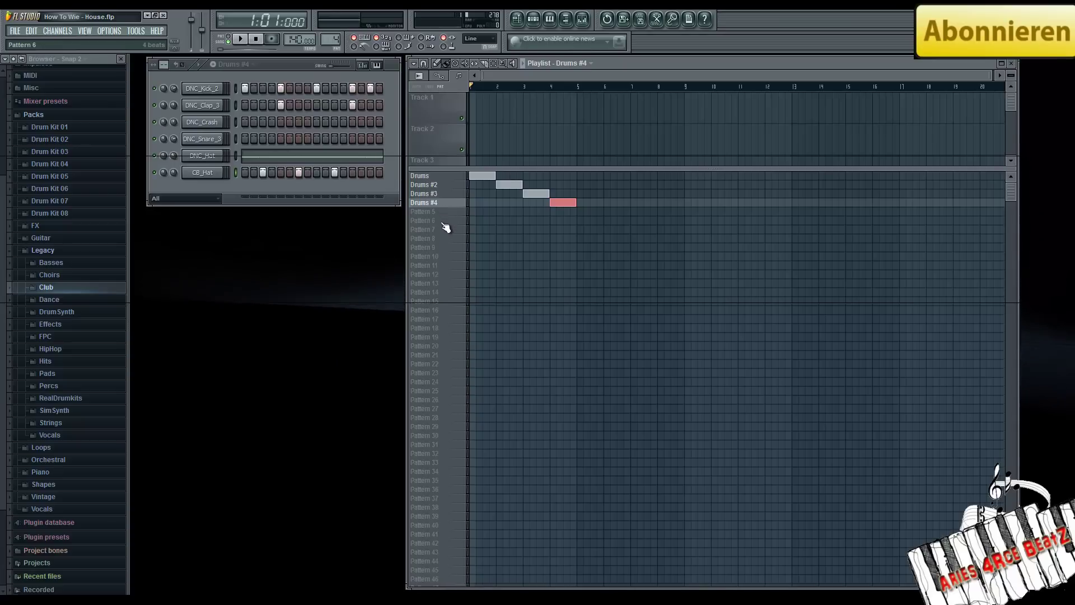
{"action": "left_click", "coordinate": [429, 178]}
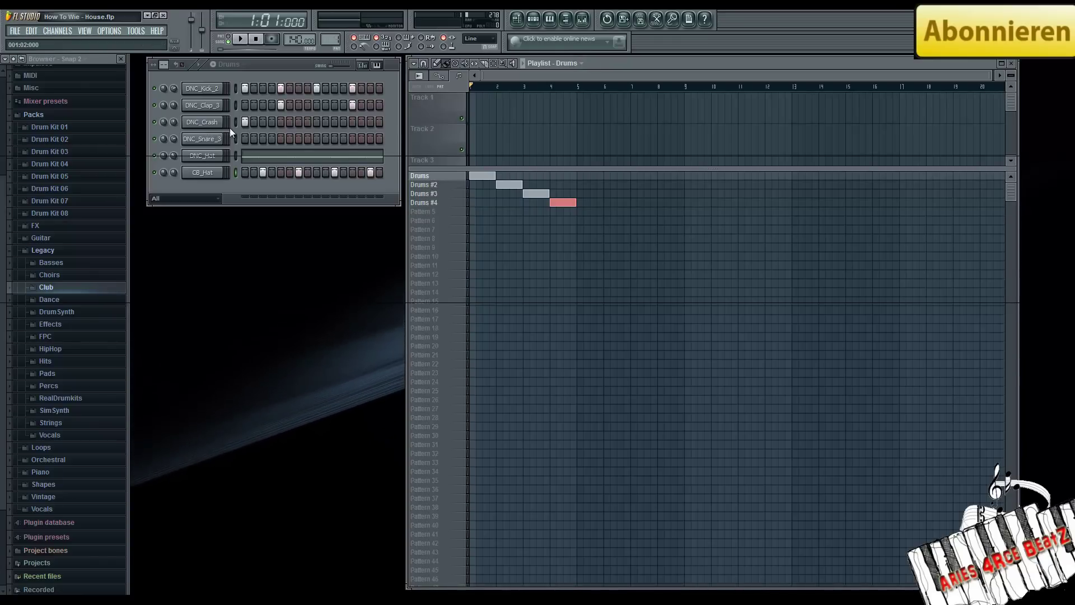
{"action": "left_click", "coordinate": [242, 41]}
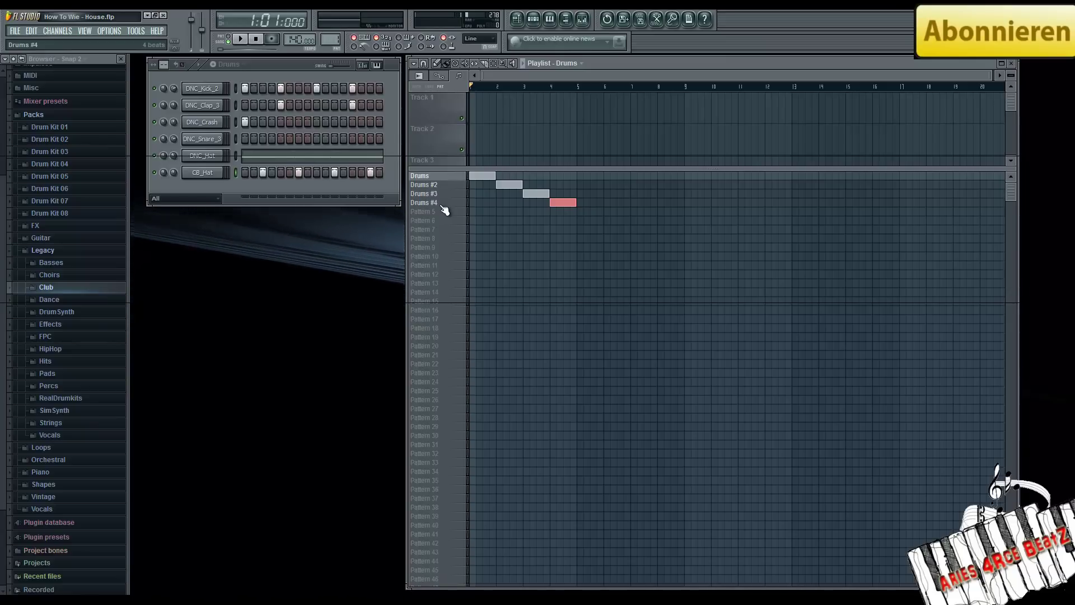
{"action": "left_click", "coordinate": [369, 170]}
In Drums #4, clone the DNC_Crash channel, reverse the clone's sample, preview its waveform and close the channel settings.
{"action": "left_click", "coordinate": [429, 205]}
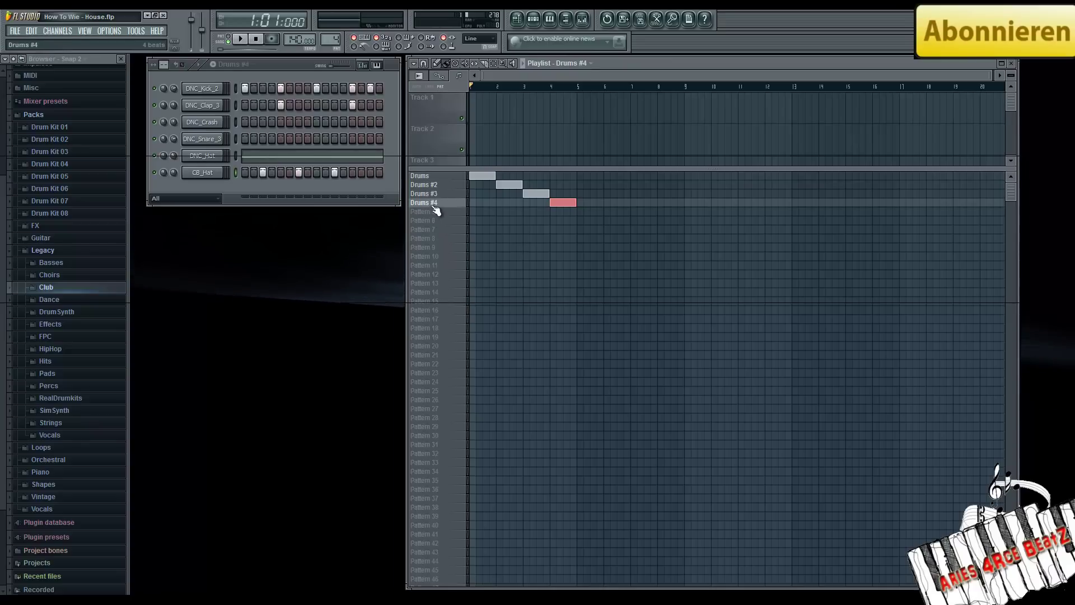
{"action": "right_click", "coordinate": [200, 128]}
{"action": "left_click", "coordinate": [246, 257]}
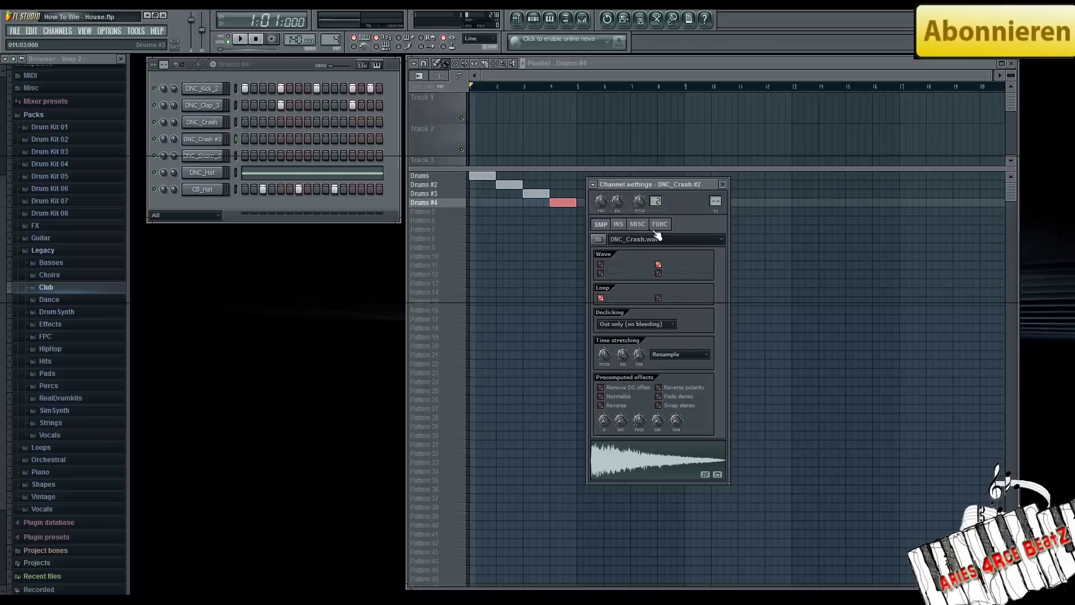
{"action": "left_click", "coordinate": [601, 405]}
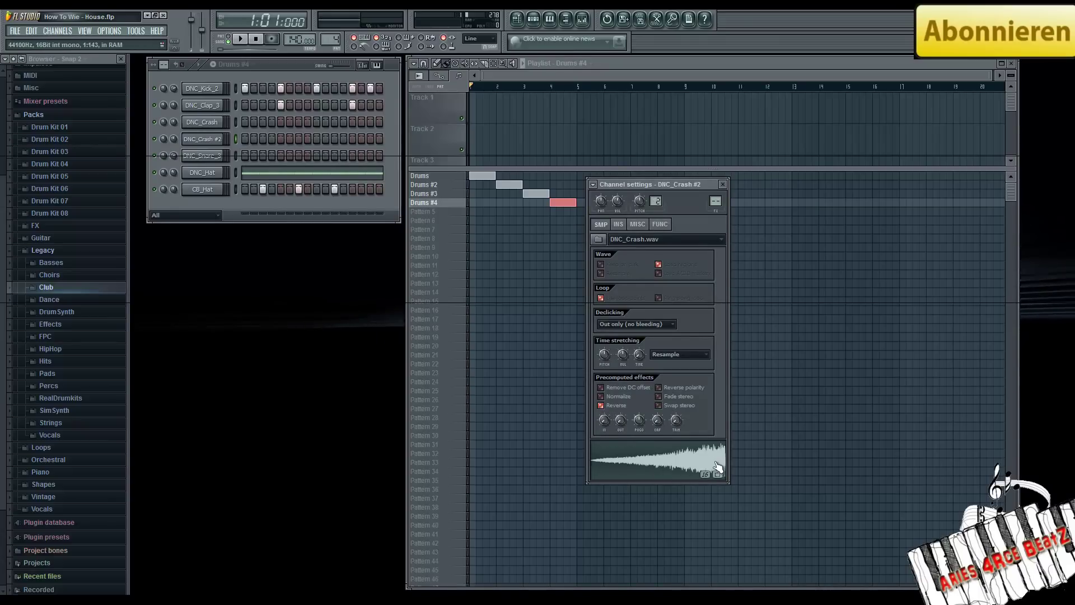
{"action": "left_click", "coordinate": [668, 461]}
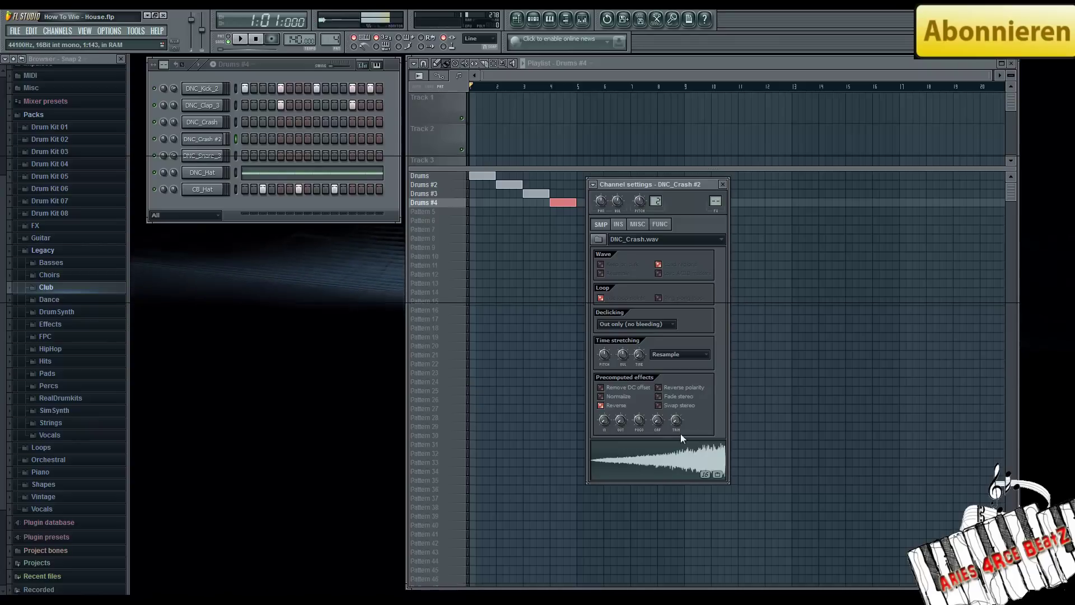
{"action": "left_click", "coordinate": [722, 184]}
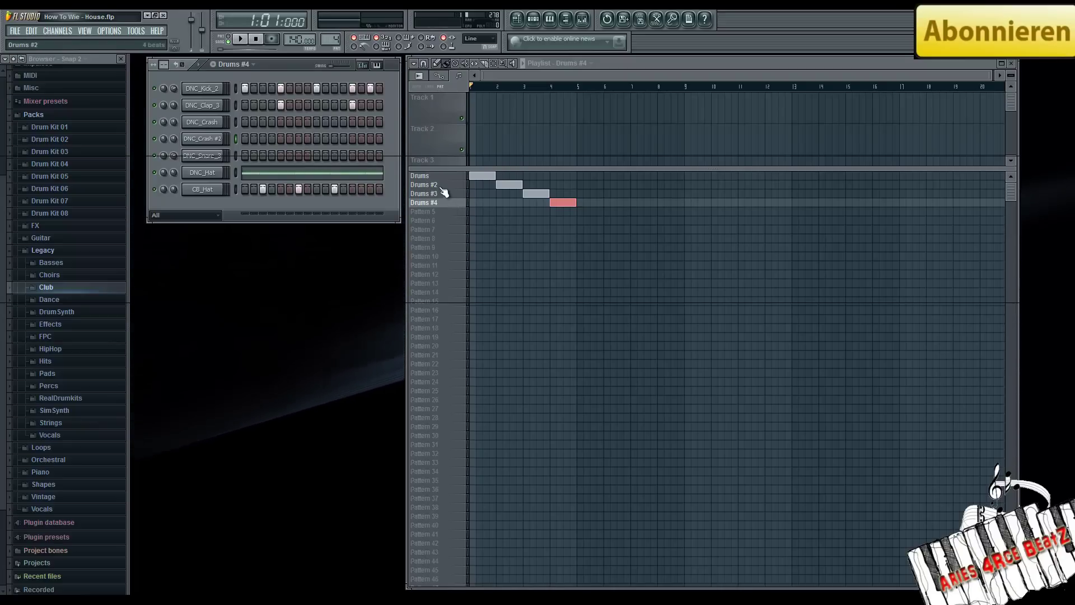
In the DNC_Crash #2 piano roll for Drums #4, draw a C5 note from beat 3 to the bar's end.
{"action": "right_click", "coordinate": [213, 145]}
{"action": "left_click", "coordinate": [264, 141]}
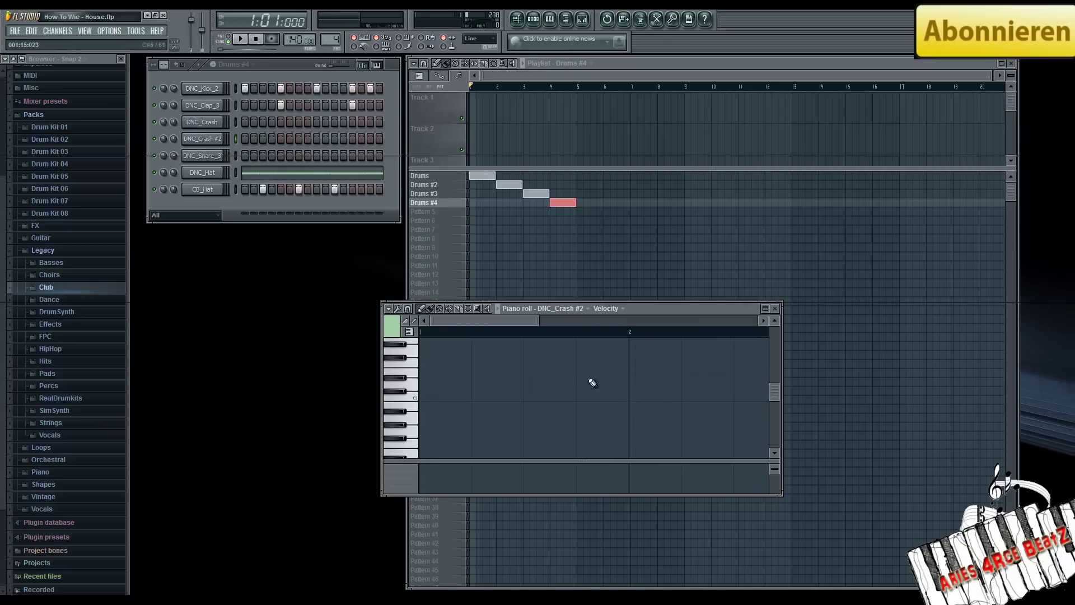
{"action": "left_click", "coordinate": [425, 176]}
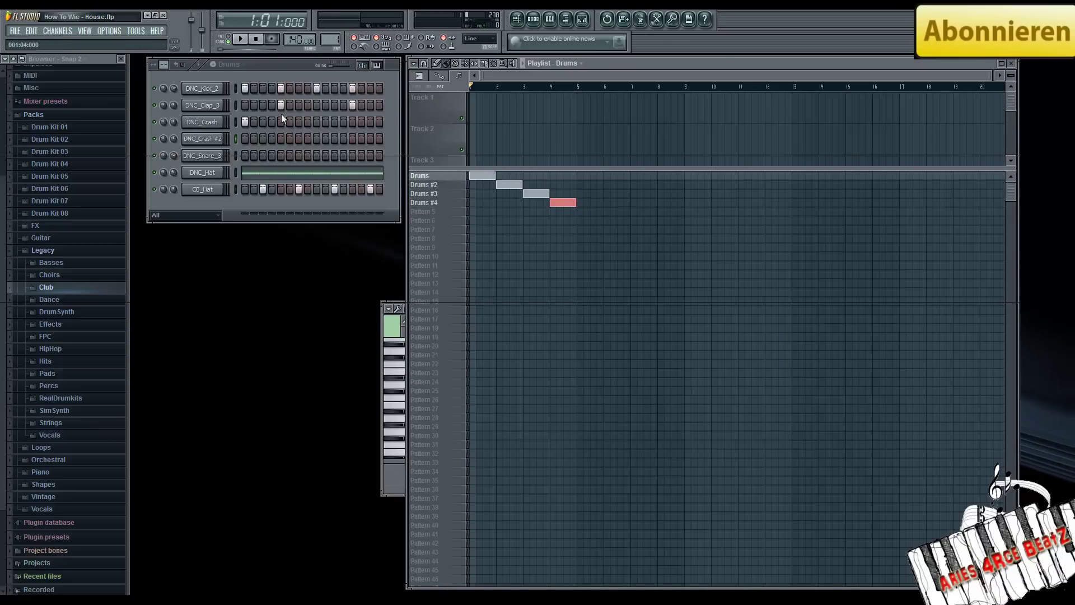
{"action": "left_click", "coordinate": [431, 202]}
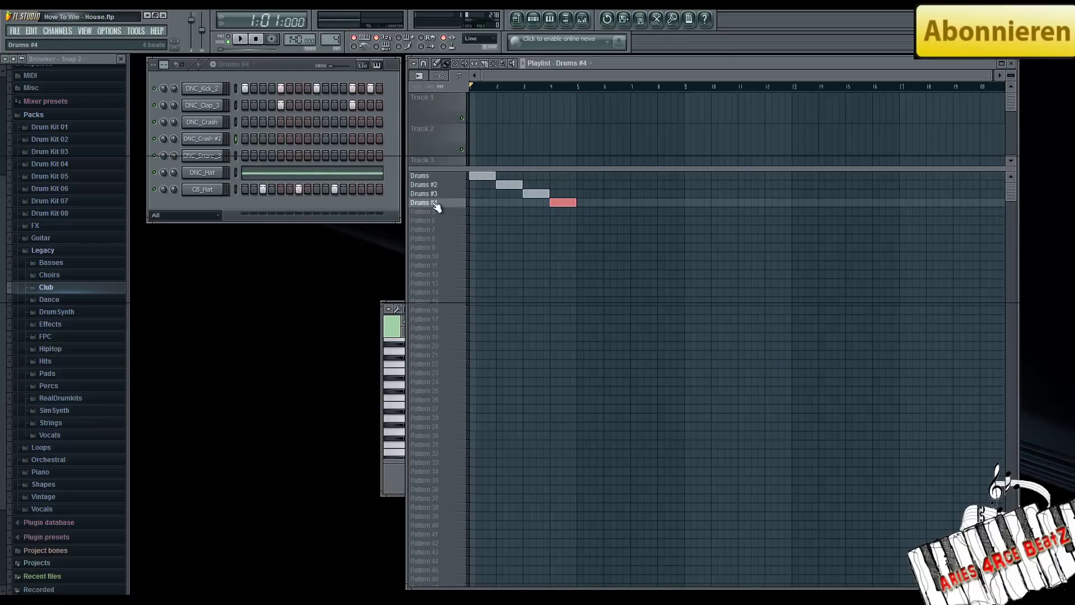
{"action": "right_click", "coordinate": [209, 143]}
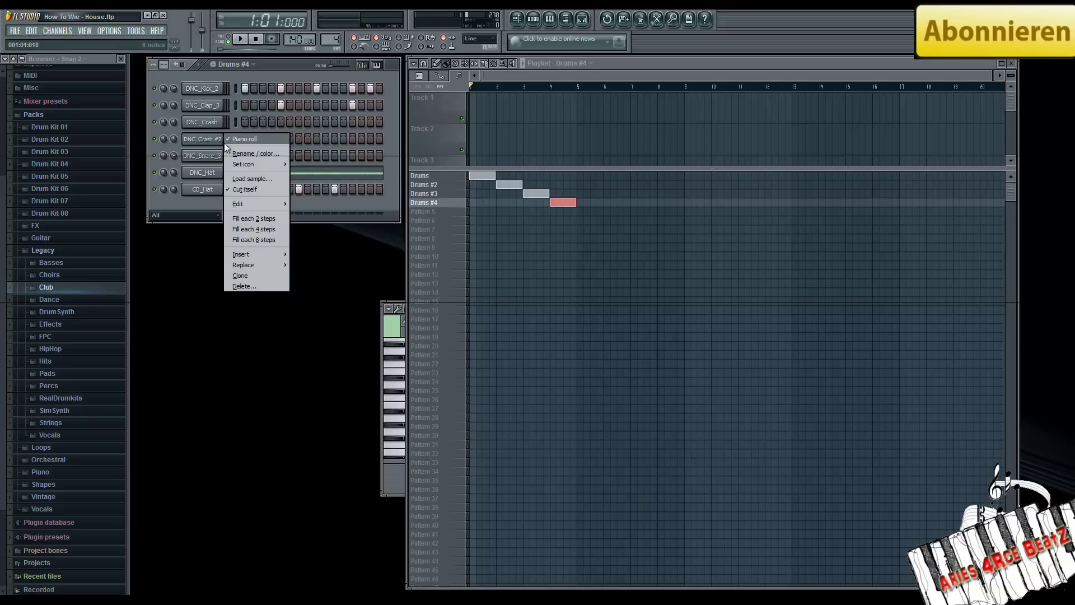
{"action": "left_click", "coordinate": [231, 142]}
{"action": "right_click", "coordinate": [208, 143]}
{"action": "left_click", "coordinate": [239, 141]}
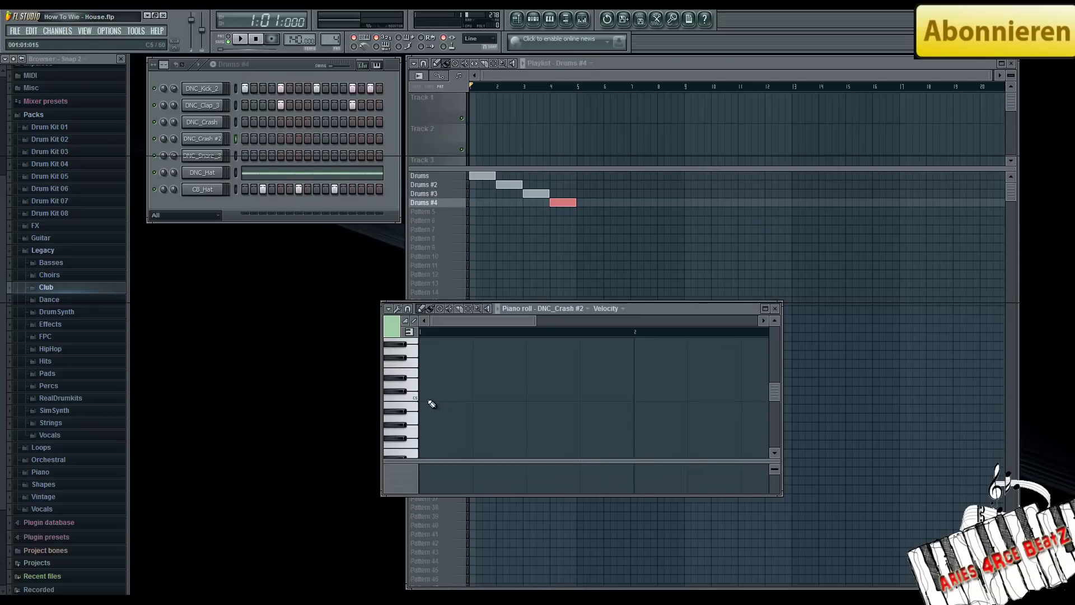
{"action": "left_click", "coordinate": [477, 399]}
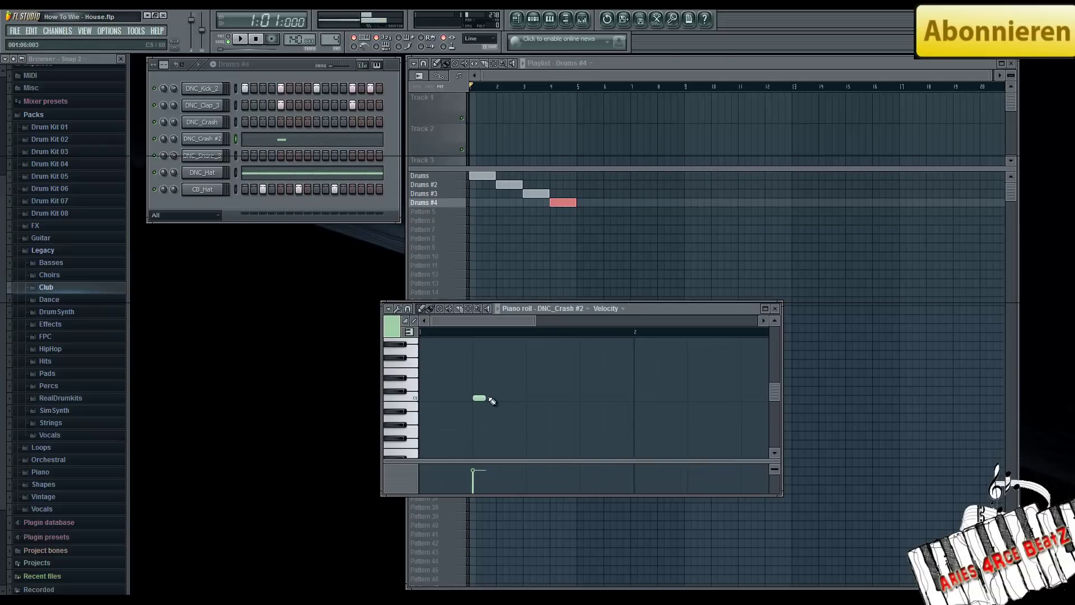
{"action": "left_click_drag", "start_coordinate": [481, 398], "coordinate": [633, 411]}
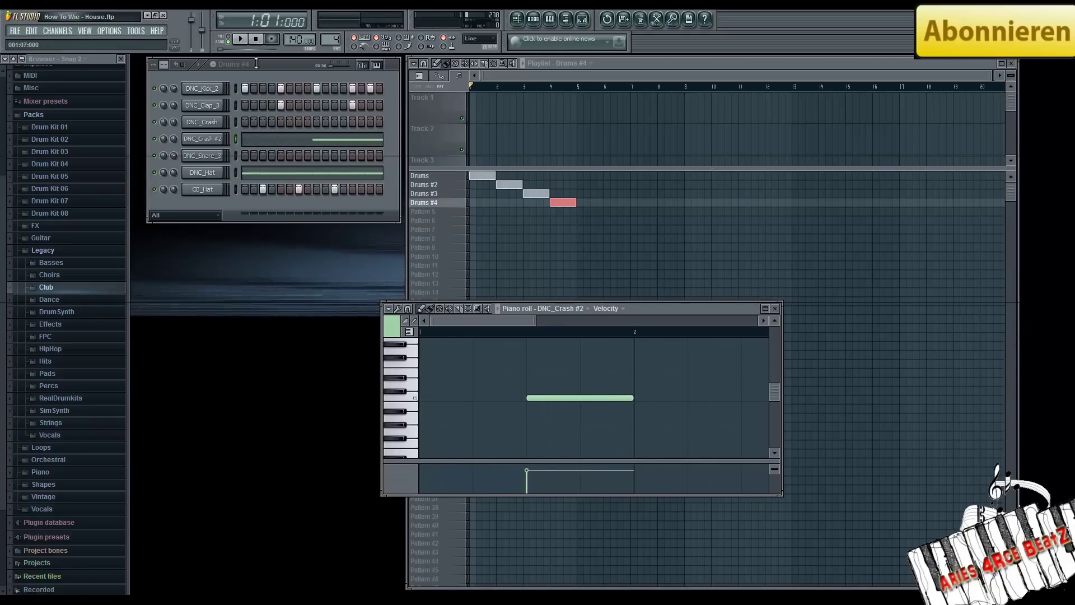
Listen to the reversed crash in Drums #4, first as a pattern and again in the song from bar 4.
{"action": "left_click", "coordinate": [240, 38]}
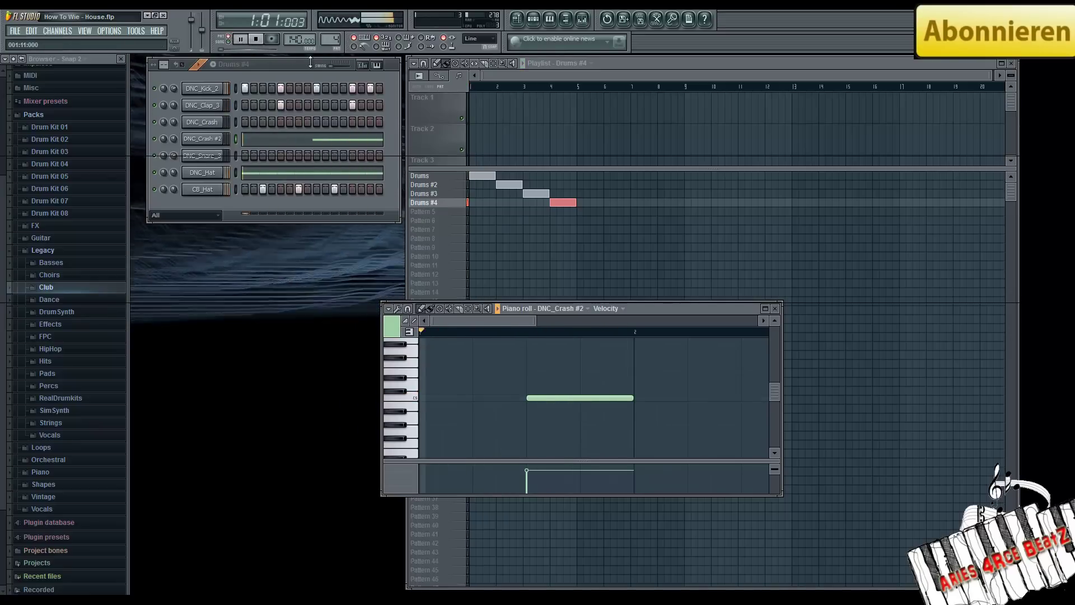
{"action": "left_click", "coordinate": [256, 39]}
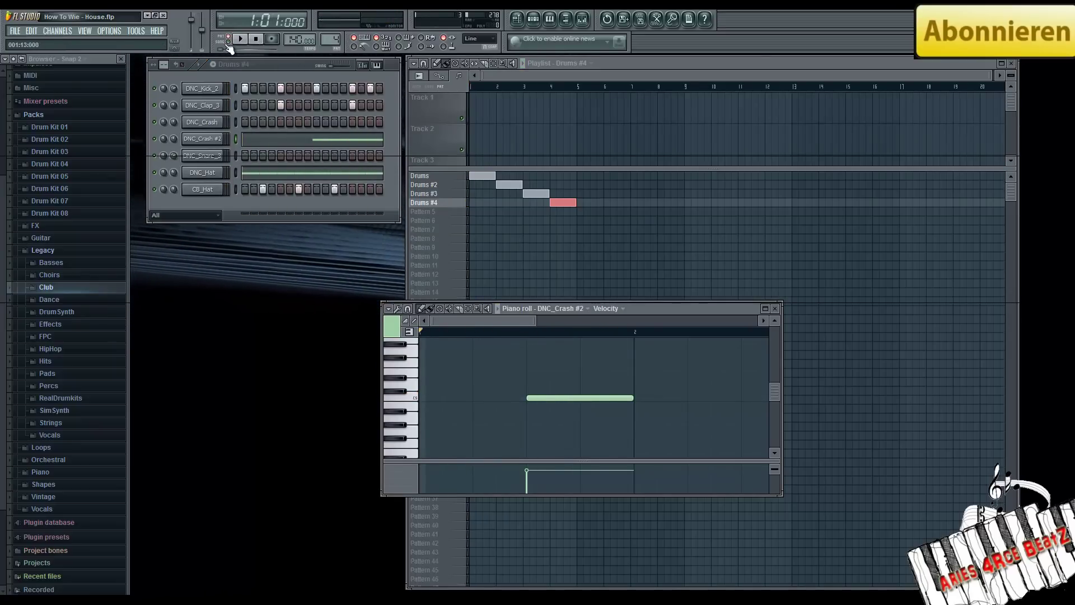
{"action": "left_click", "coordinate": [552, 87]}
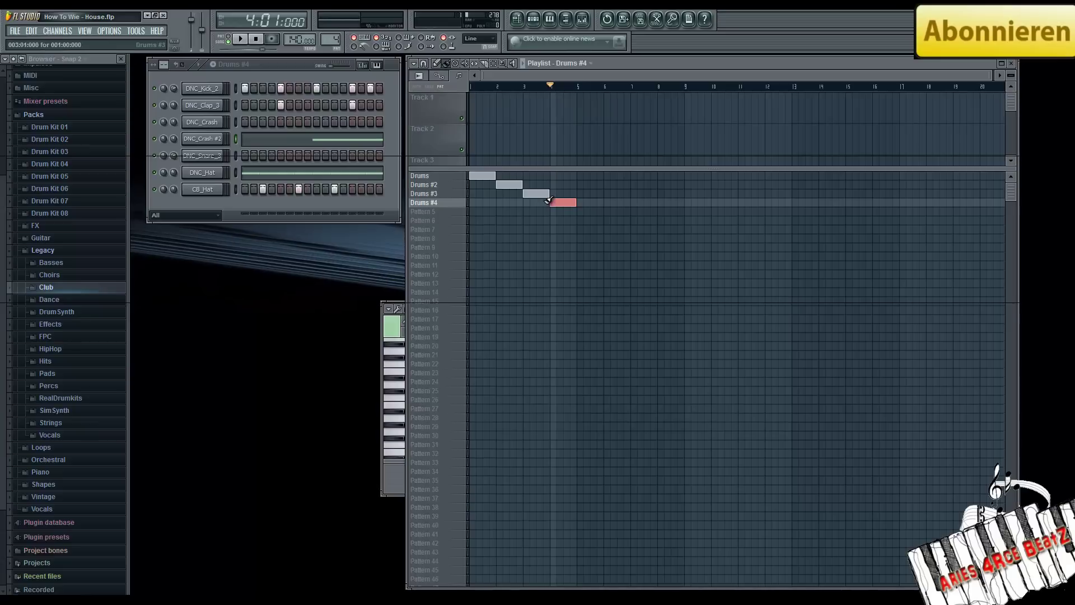
{"action": "left_click", "coordinate": [420, 176]}
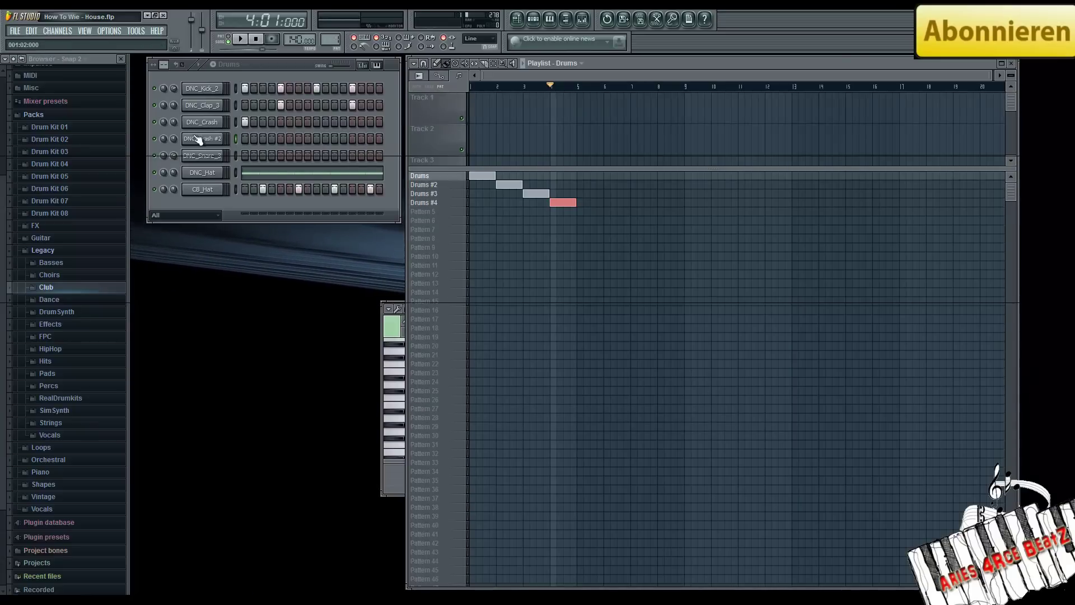
{"action": "left_click", "coordinate": [425, 203]}
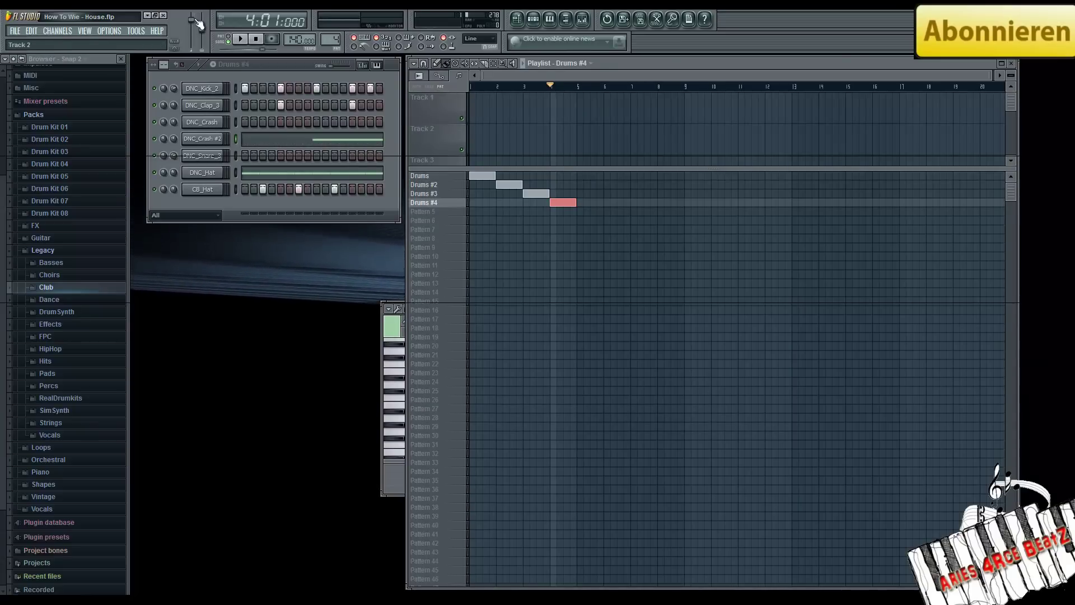
{"action": "left_click", "coordinate": [242, 39]}
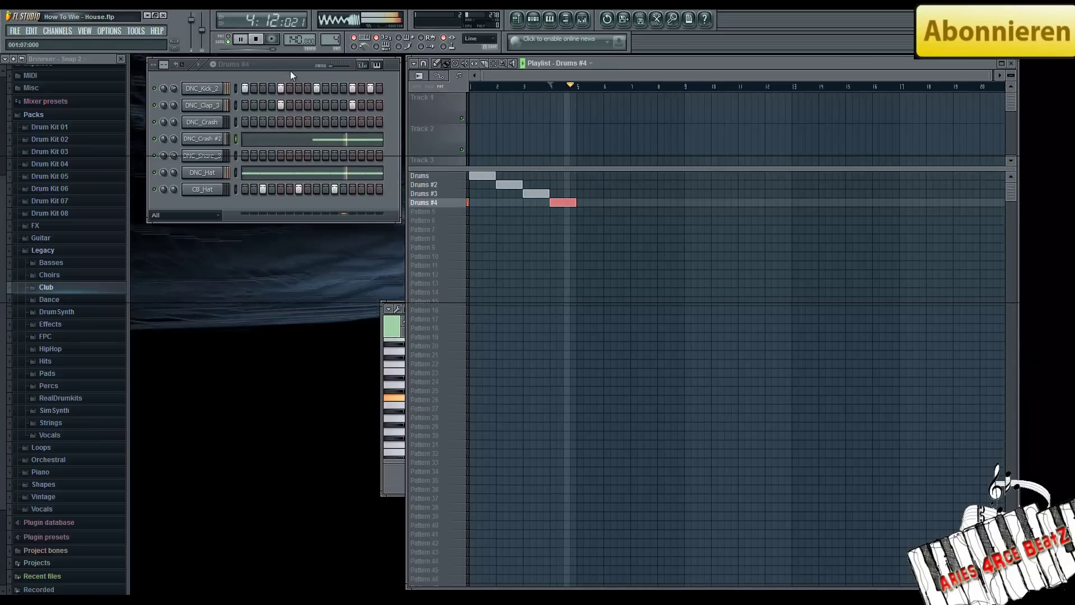
{"action": "left_click", "coordinate": [256, 40]}
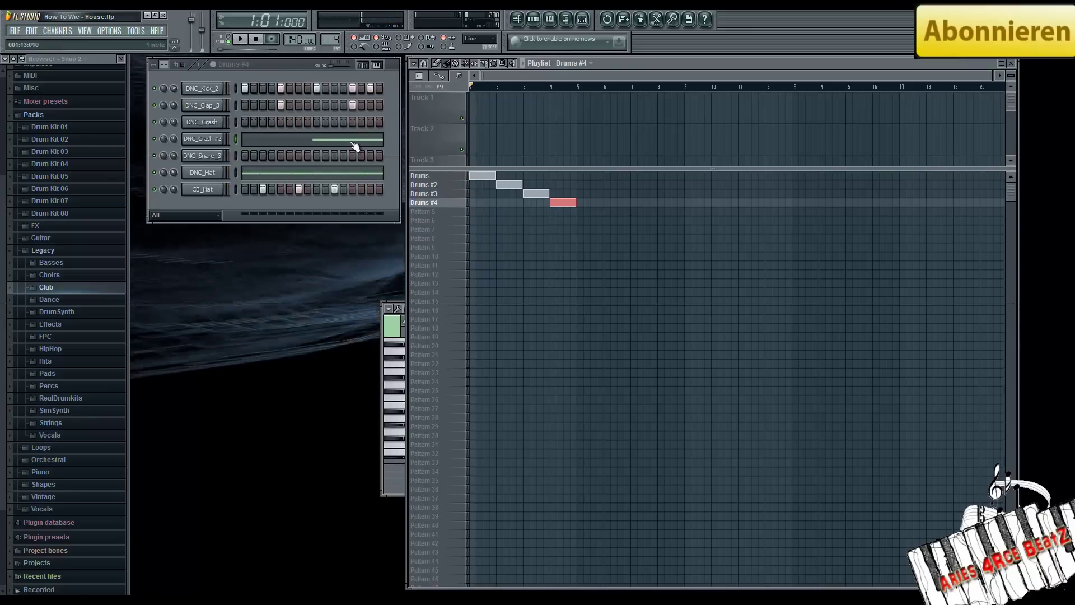
Start the DNC_Crash #2 note slightly before beat 3 and lower that channel's volume.
{"action": "left_click", "coordinate": [354, 141]}
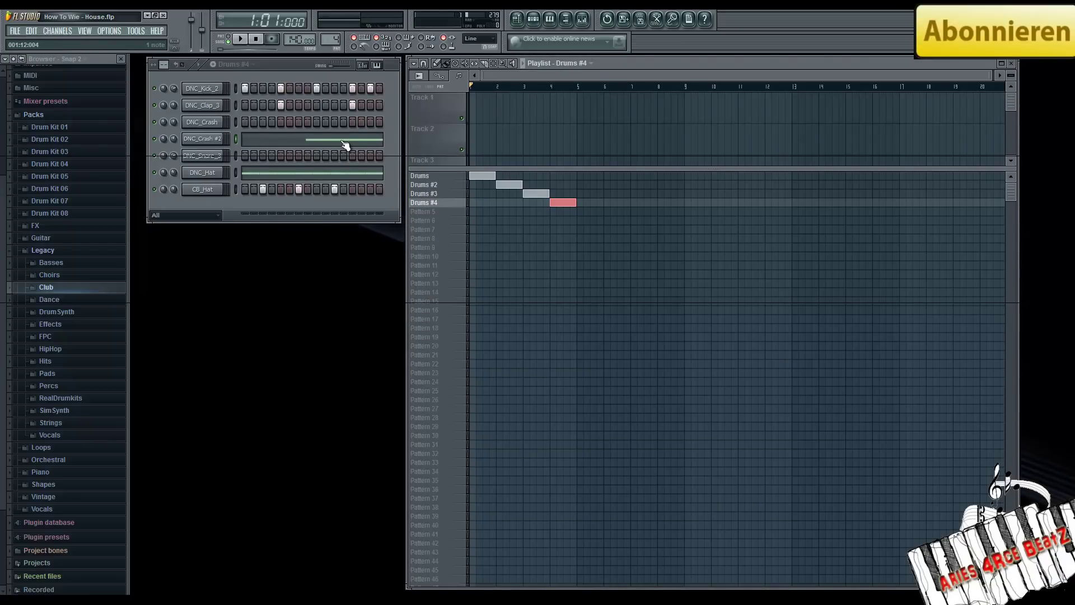
{"action": "left_click_drag", "start_coordinate": [174, 137], "coordinate": [169, 164]}
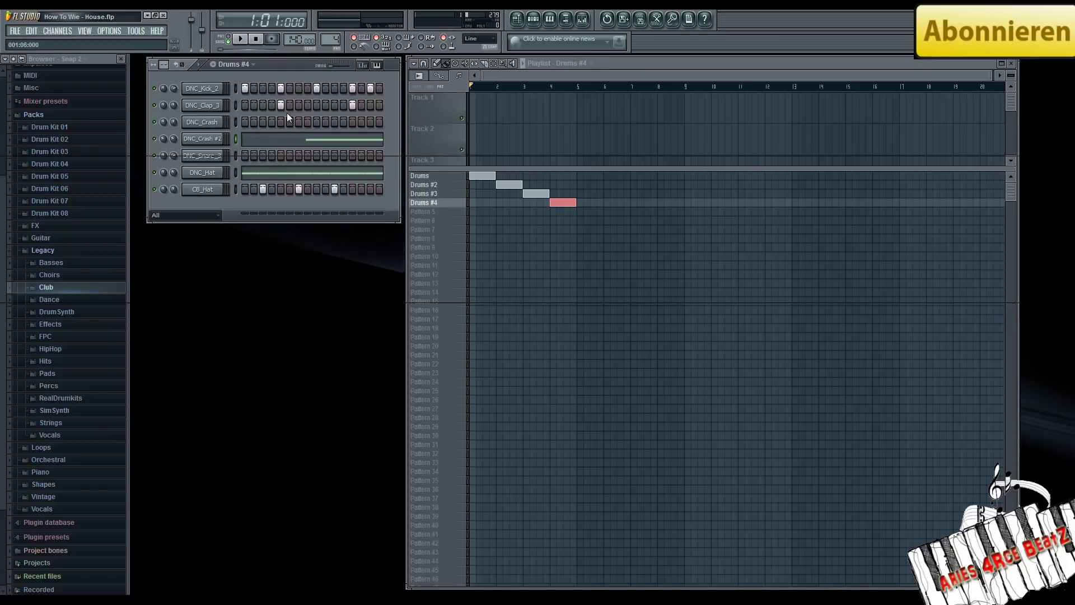
Assign the DNC_Crash #2 channel to a mixer track, check Insert 1 in the mixer and close both windows.
{"action": "left_click", "coordinate": [205, 141]}
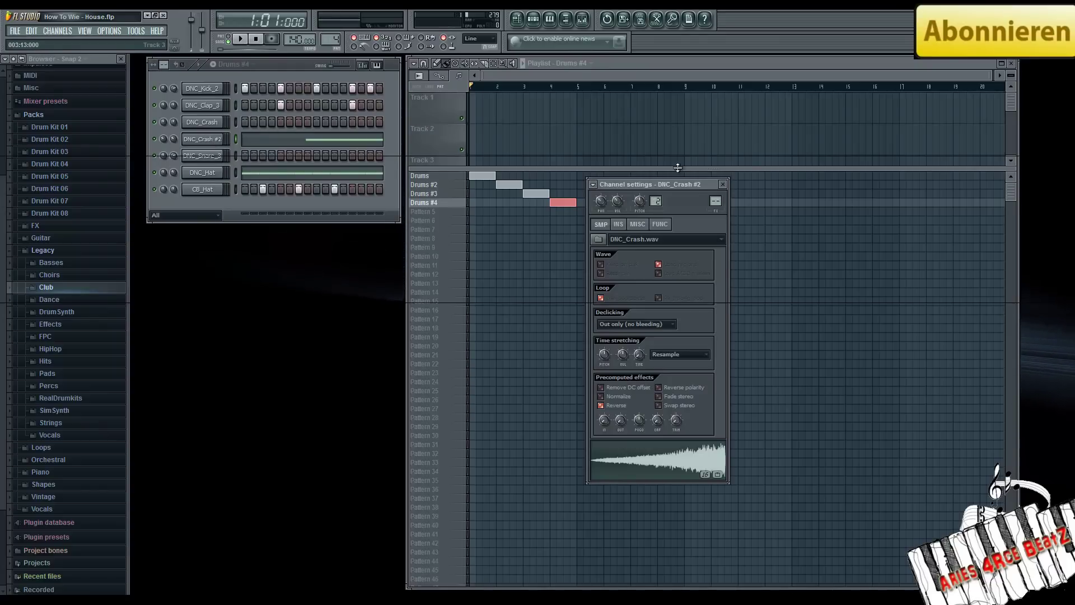
{"action": "key", "text": "F9"}
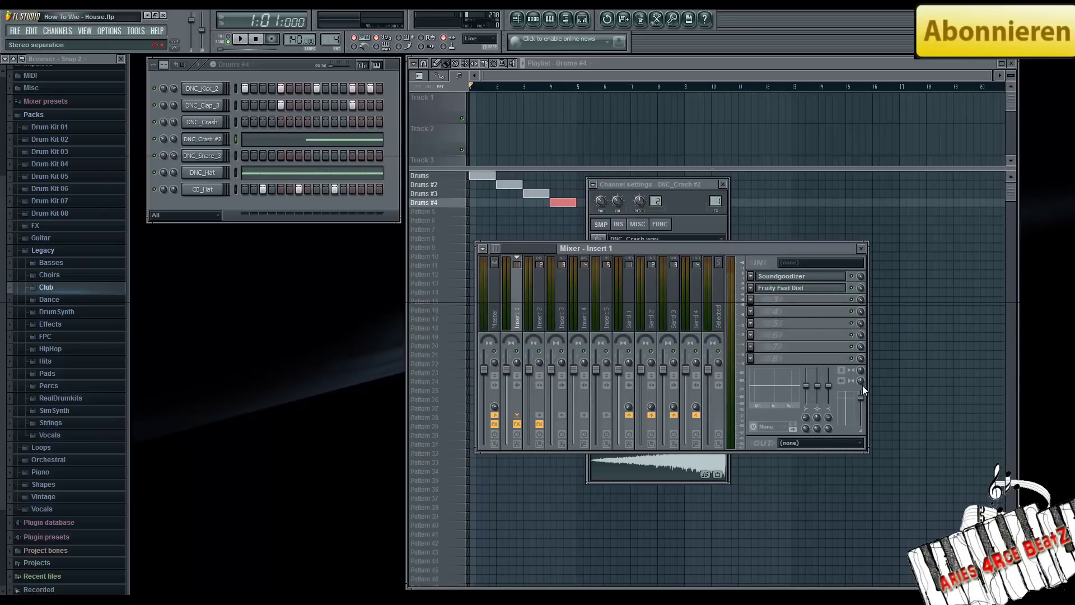
{"action": "left_click", "coordinate": [863, 249]}
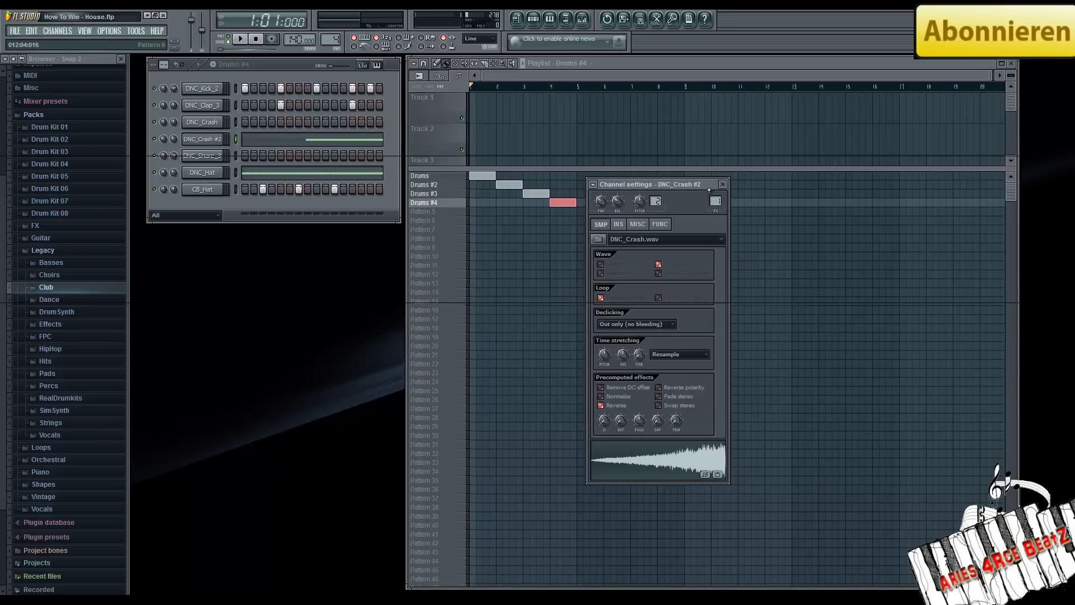
{"action": "left_click", "coordinate": [723, 186]}
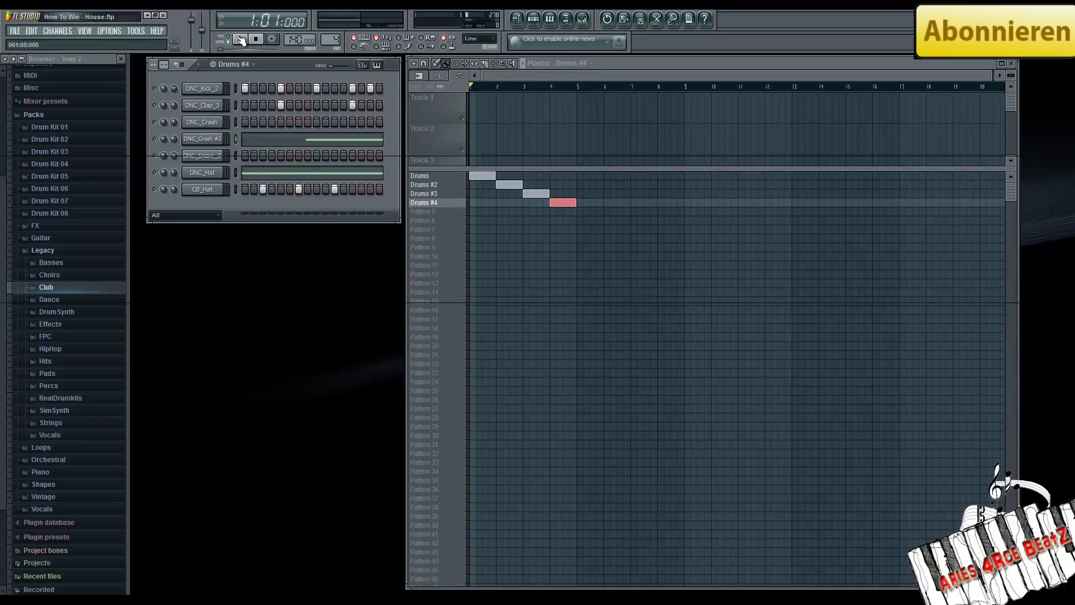
Play the song from bar 4 to check the reversed crash and raise the DNC_Crash #2 volume slightly.
{"action": "left_click", "coordinate": [551, 87]}
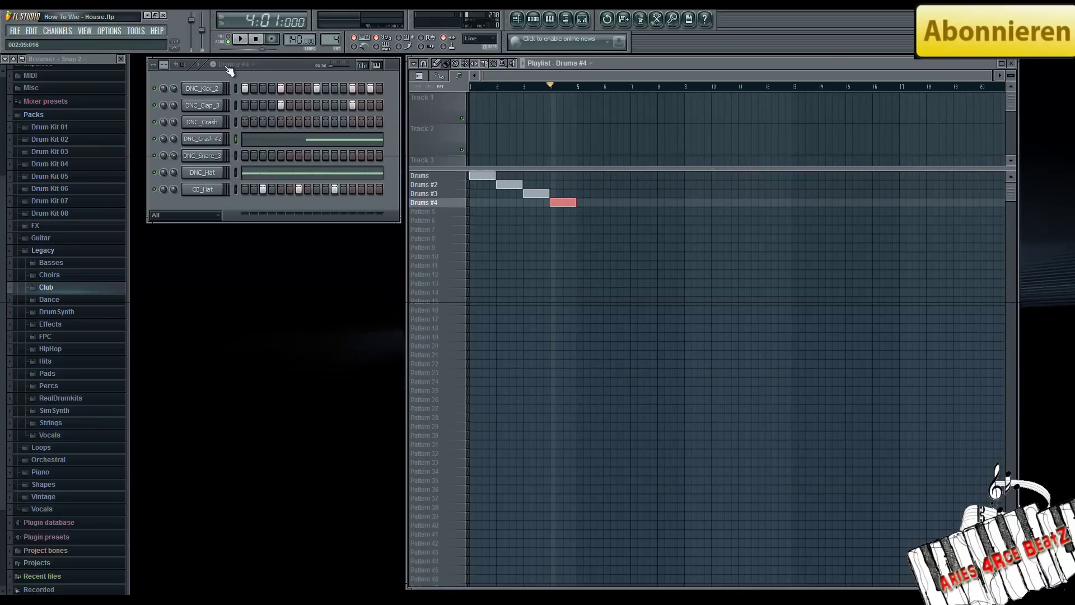
{"action": "left_click", "coordinate": [241, 39]}
{"action": "left_click", "coordinate": [256, 39]}
{"action": "left_click", "coordinate": [256, 39]}
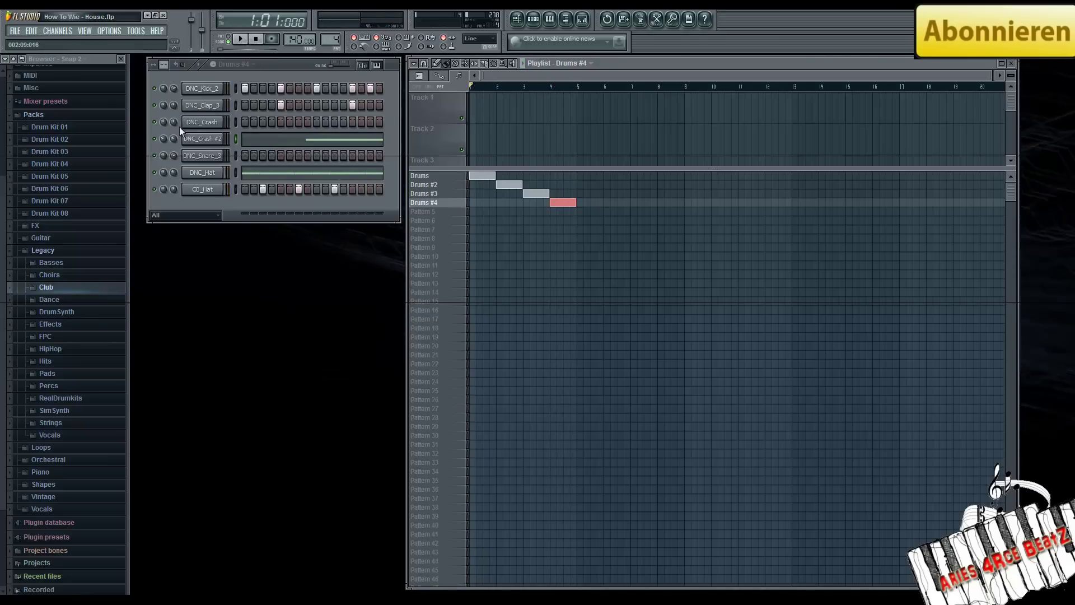
{"action": "left_click_drag", "start_coordinate": [171, 137], "coordinate": [183, 127]}
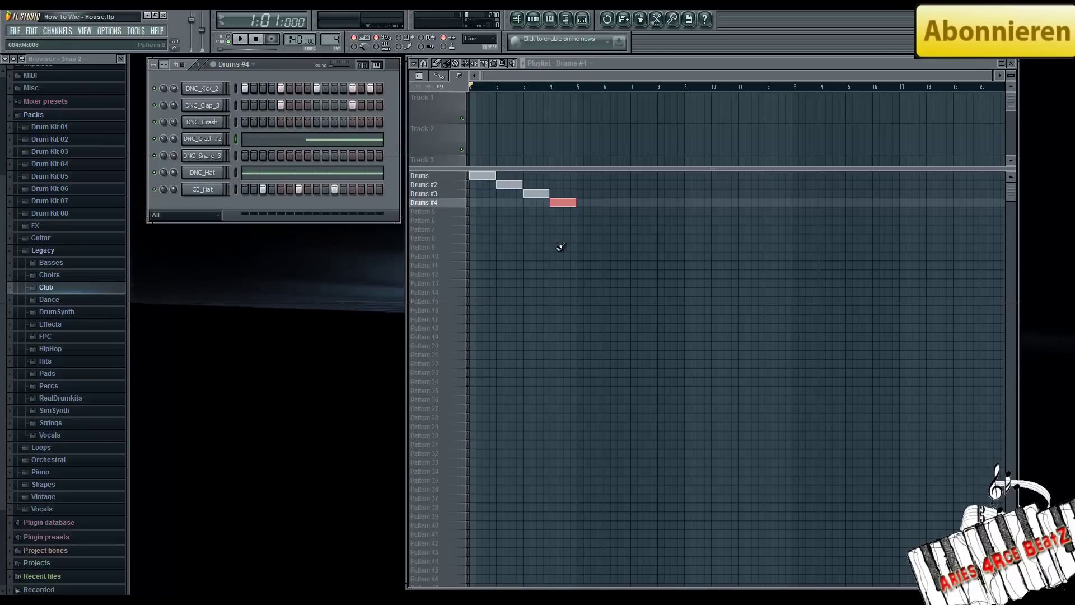
Select all four drum clips in the playlist and move them one bar later, into bars 2 to 5.
{"action": "left_click_drag", "start_coordinate": [612, 242], "coordinate": [503, 179]}
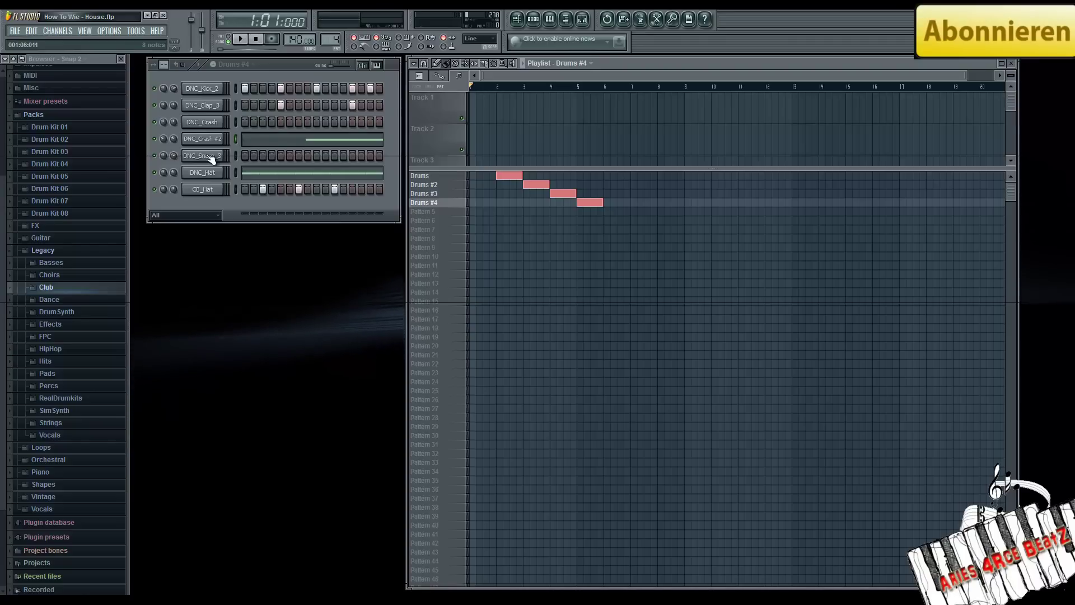
Audition Drums #4 in pattern mode and add snare hits on steps 1, 5, 9, 11 and 13 to 16.
{"action": "left_click", "coordinate": [228, 37]}
{"action": "left_click", "coordinate": [241, 39]}
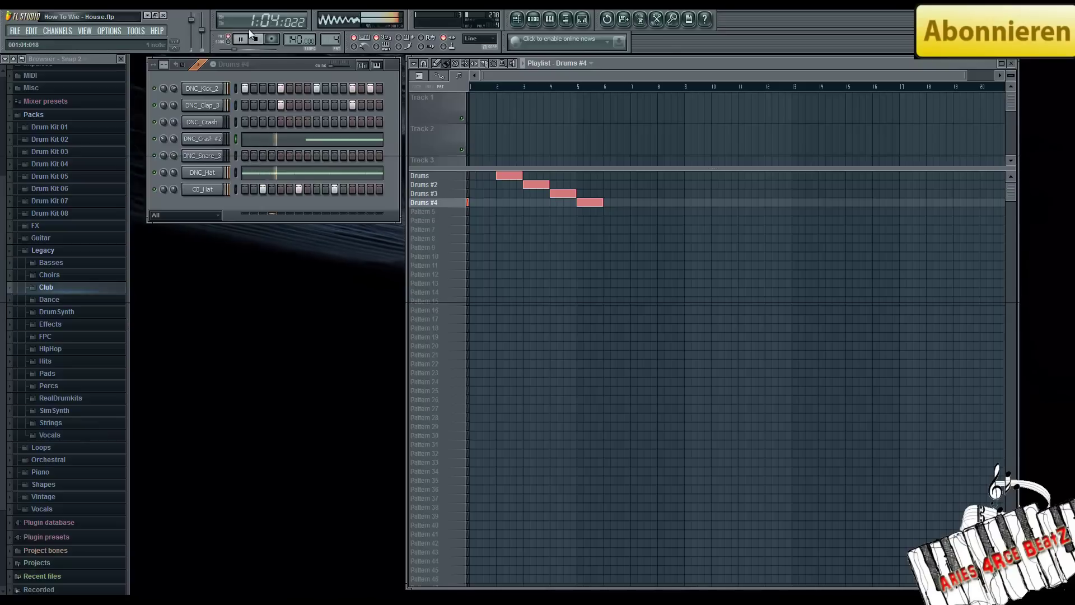
{"action": "left_click", "coordinate": [256, 39]}
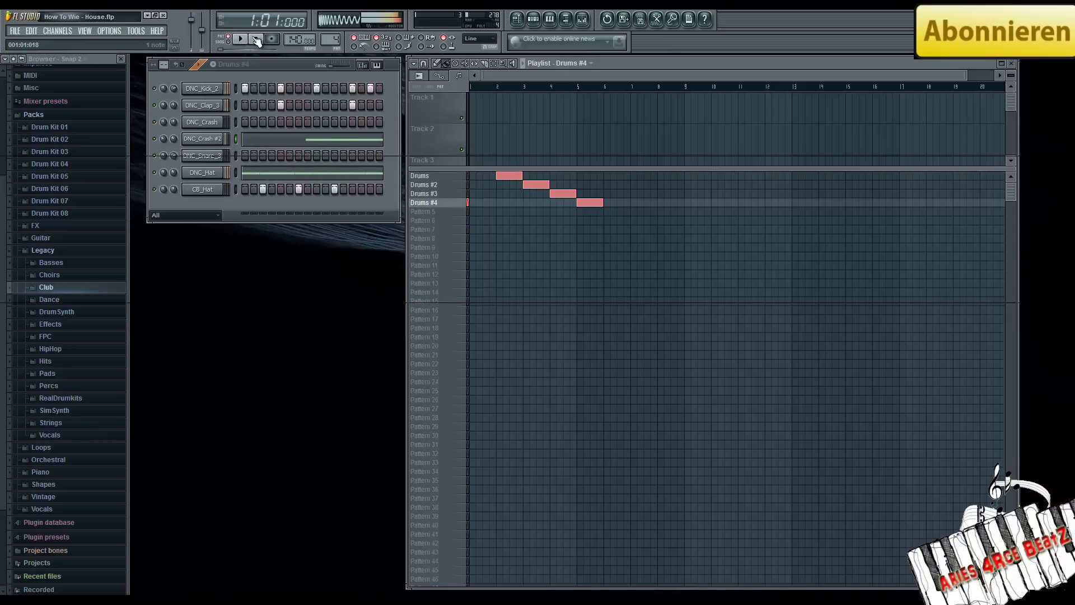
{"action": "left_click", "coordinate": [245, 156]}
{"action": "left_click", "coordinate": [280, 156]}
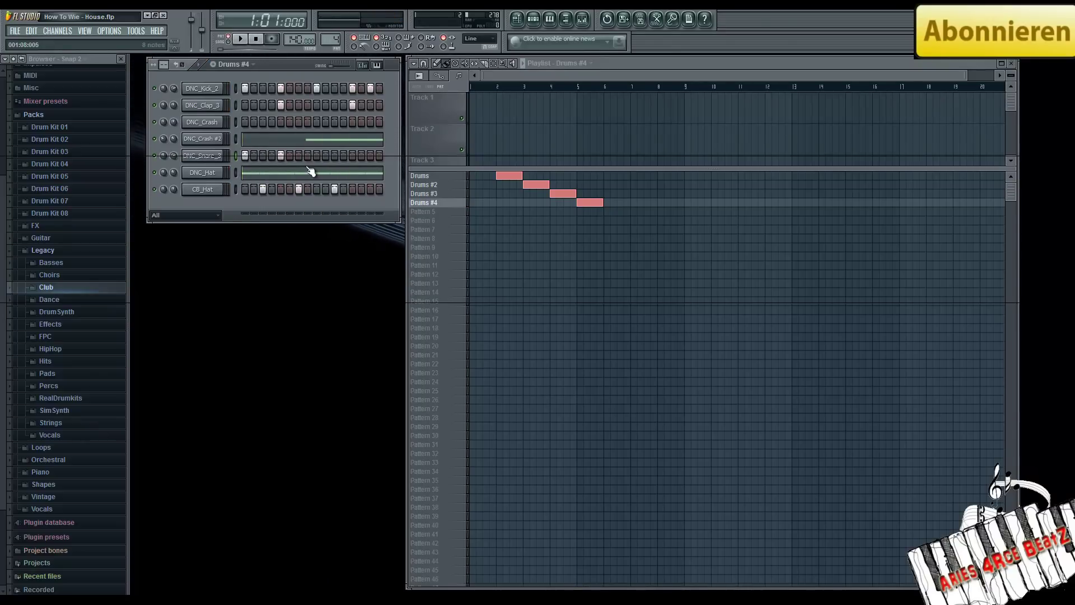
{"action": "left_click", "coordinate": [299, 156]}
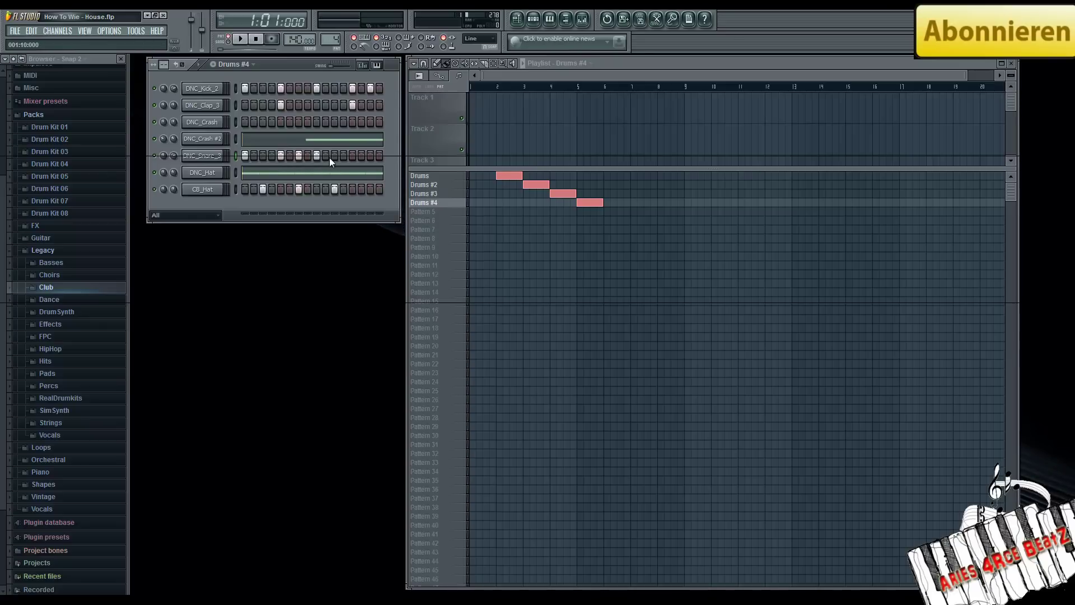
{"action": "left_click", "coordinate": [298, 155]}
{"action": "left_click", "coordinate": [335, 156]}
{"action": "left_click", "coordinate": [352, 156]}
{"action": "left_click", "coordinate": [370, 155]}
{"action": "left_click", "coordinate": [361, 156]}
{"action": "left_click", "coordinate": [379, 156]}
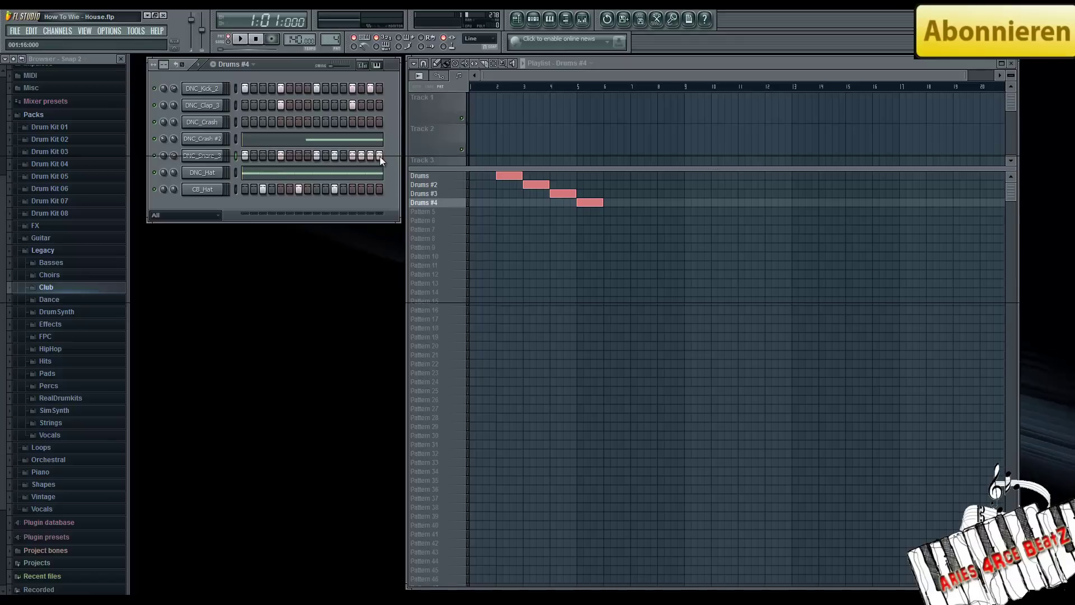
Play the Drums #4 pattern while setting the snare channel's volume to about 45% and panning it 40% right.
{"action": "left_click", "coordinate": [242, 39]}
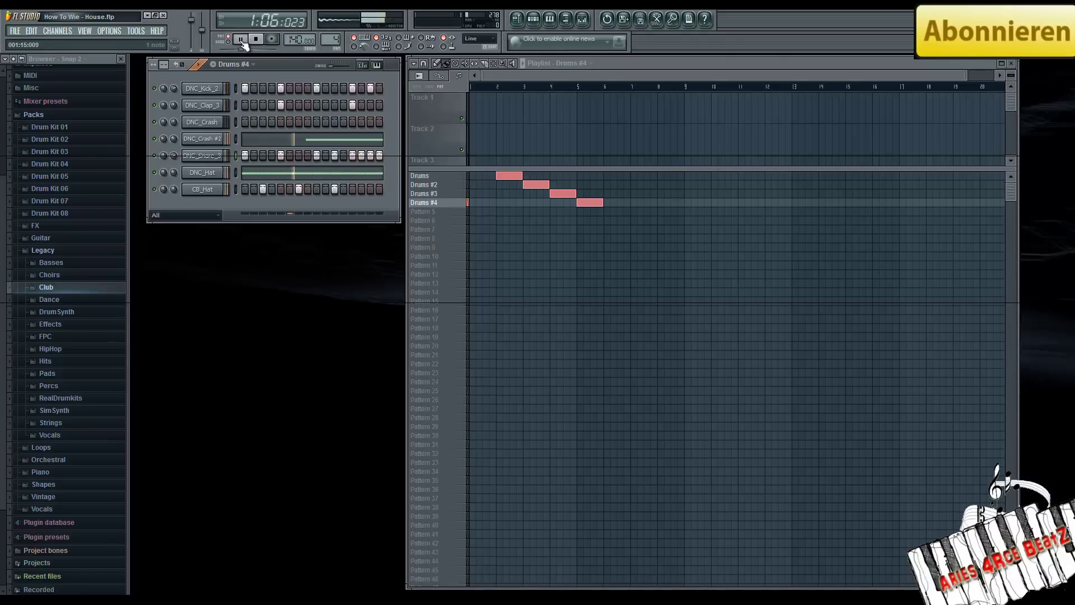
{"action": "left_click", "coordinate": [255, 39]}
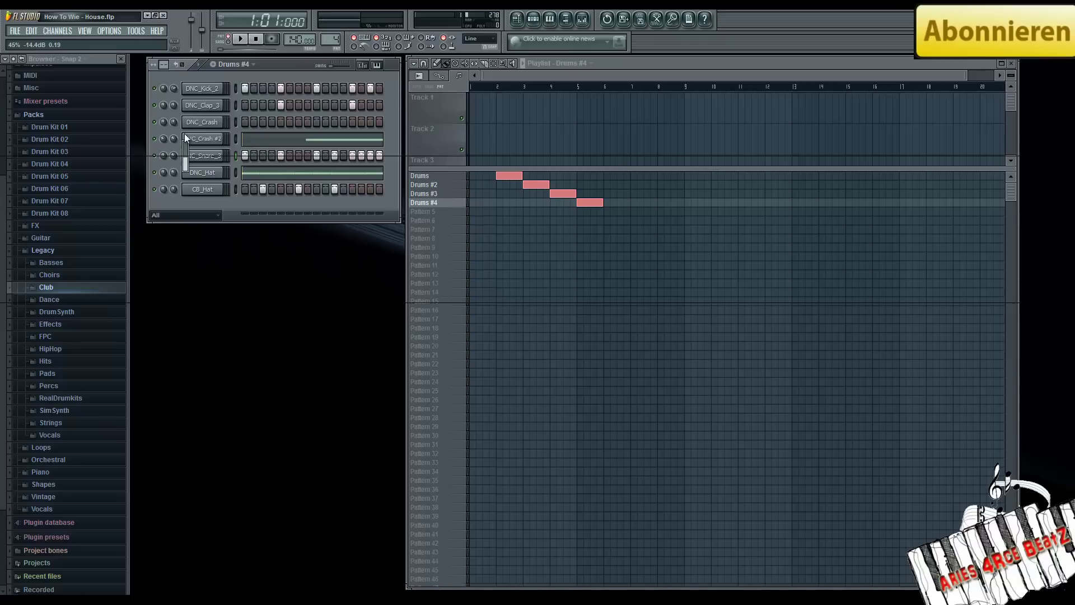
{"action": "left_click", "coordinate": [244, 39]}
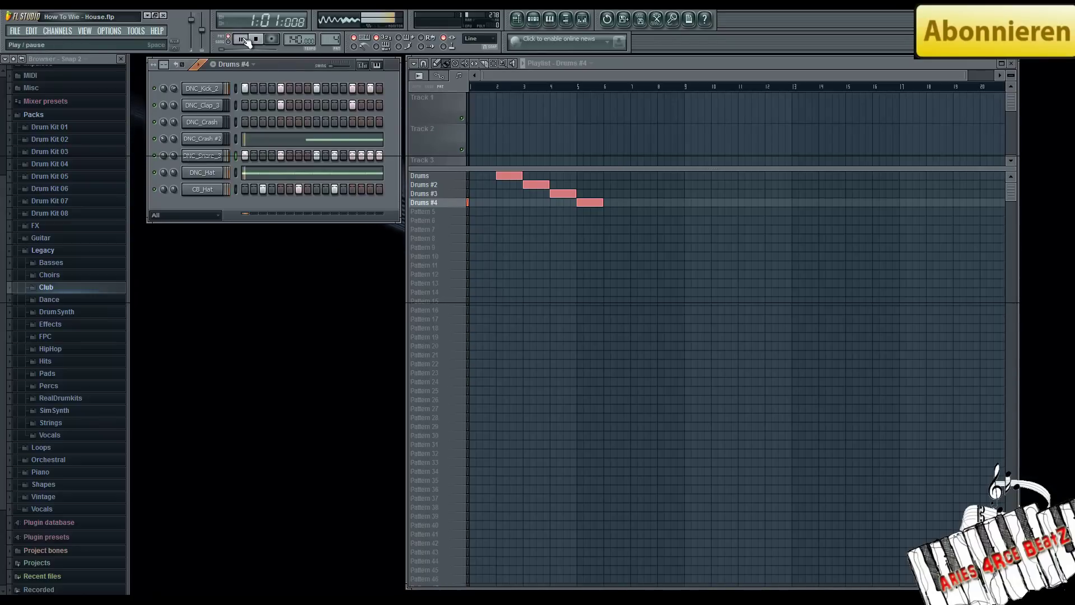
{"action": "left_click", "coordinate": [257, 40]}
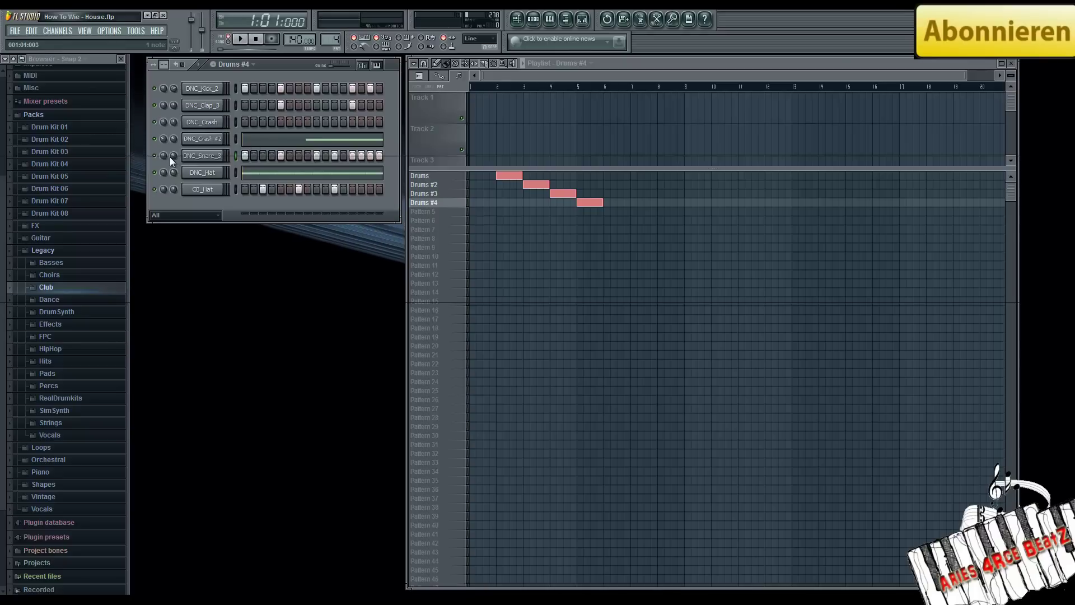
{"action": "left_click_drag", "start_coordinate": [164, 154], "coordinate": [168, 124]}
{"action": "left_click", "coordinate": [242, 40]}
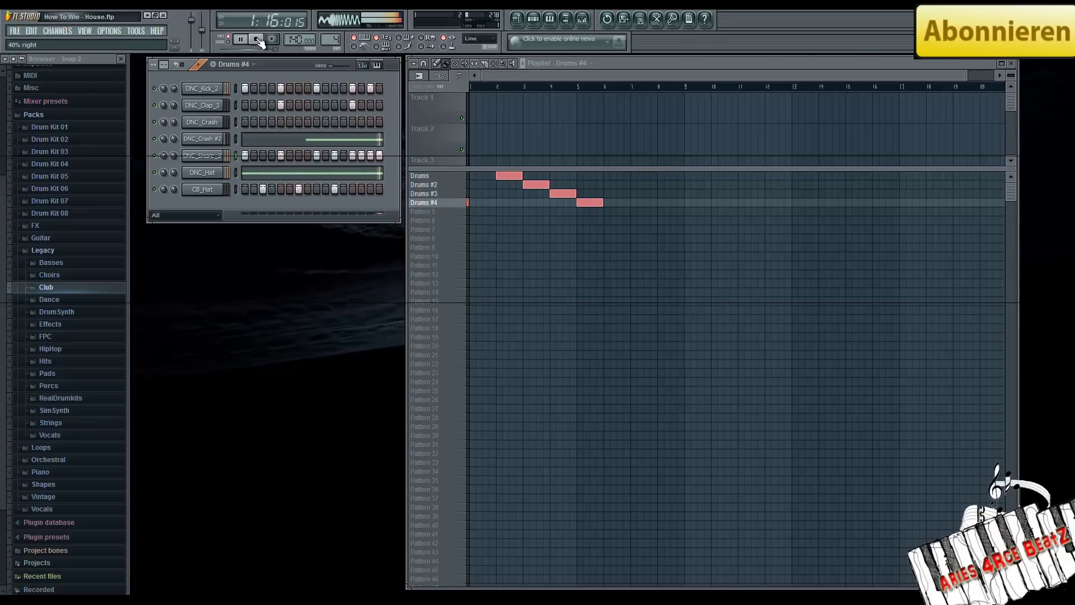
{"action": "left_click", "coordinate": [257, 40]}
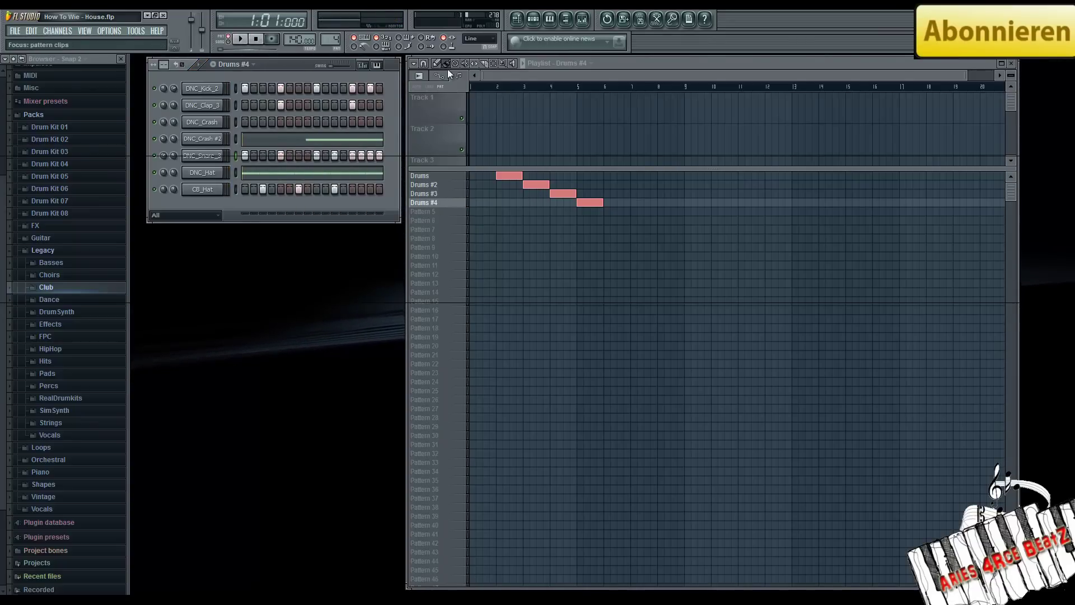
Clone the Drums #4 pattern and rename the copy Intro.
{"action": "left_click", "coordinate": [415, 64]}
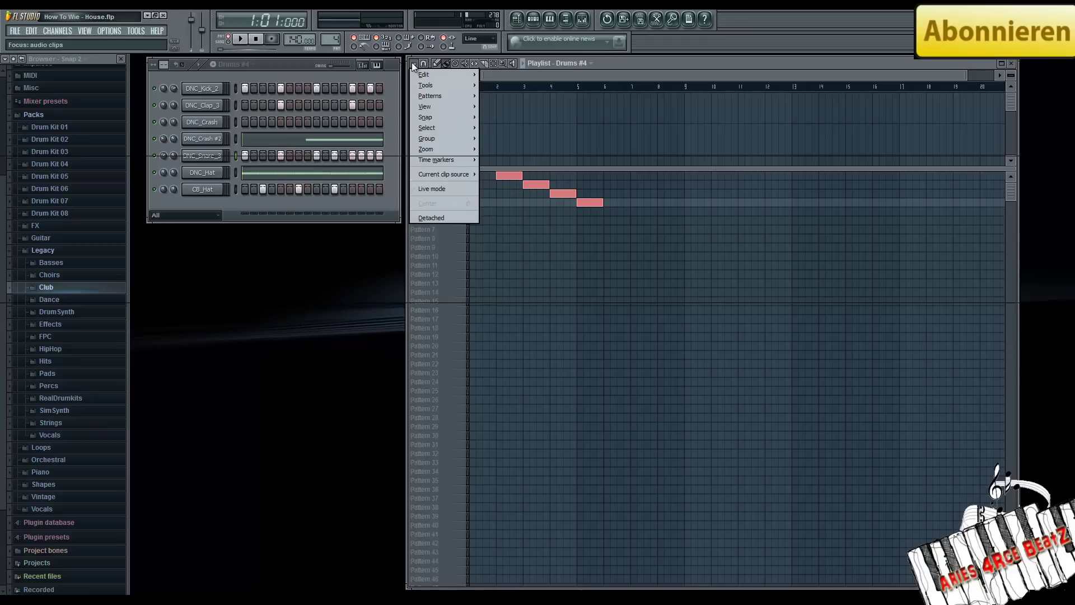
{"action": "mouse_move", "coordinate": [445, 97]}
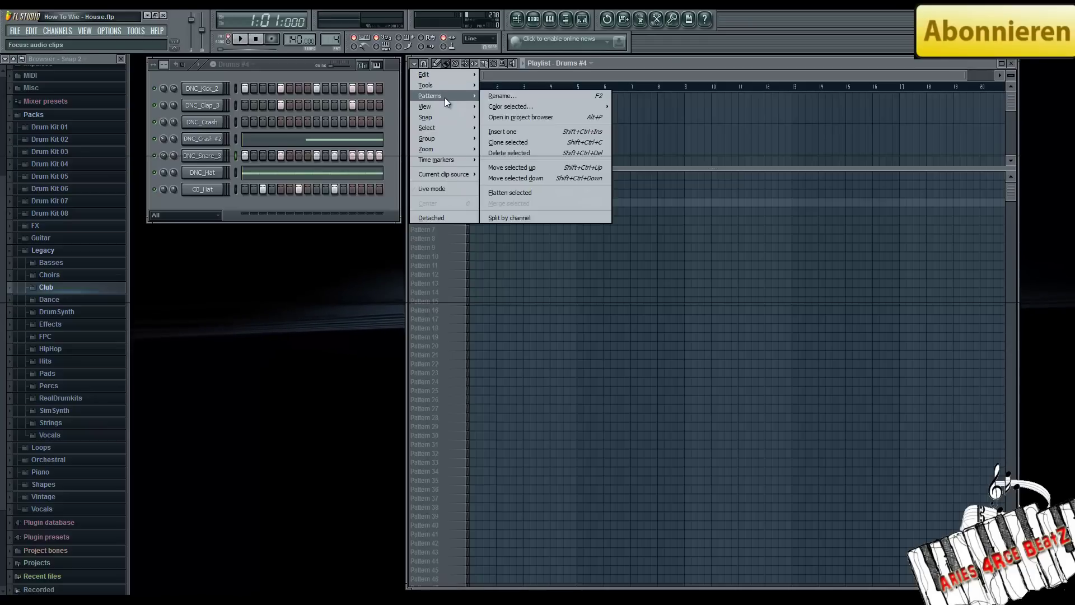
{"action": "left_click", "coordinate": [518, 142]}
{"action": "right_click", "coordinate": [434, 211]}
{"action": "left_click", "coordinate": [507, 307]}
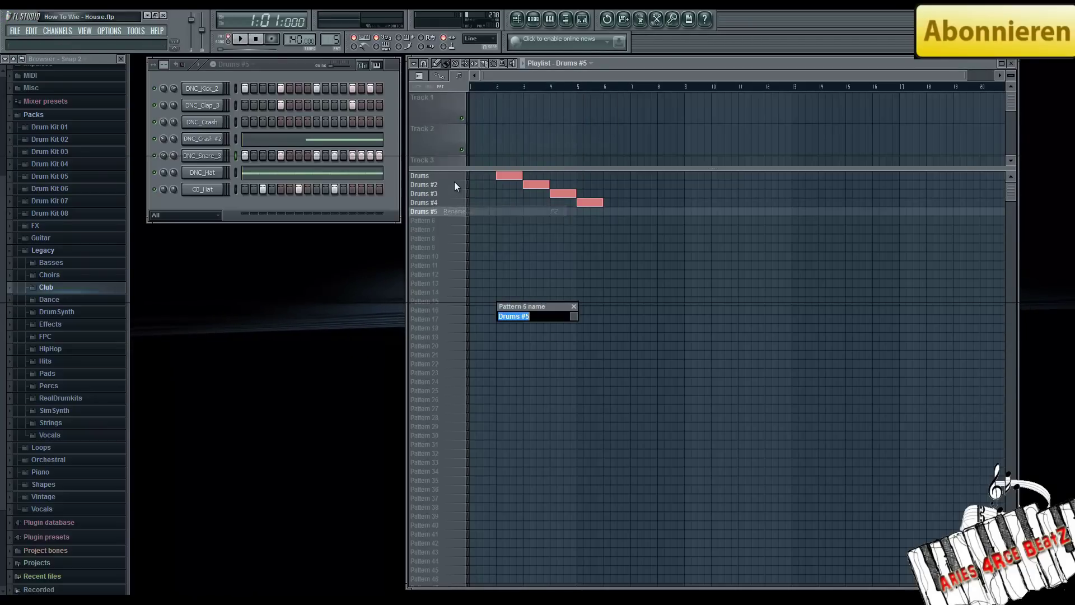
{"action": "type", "text": "Intro"}
{"action": "key", "text": "Return"}
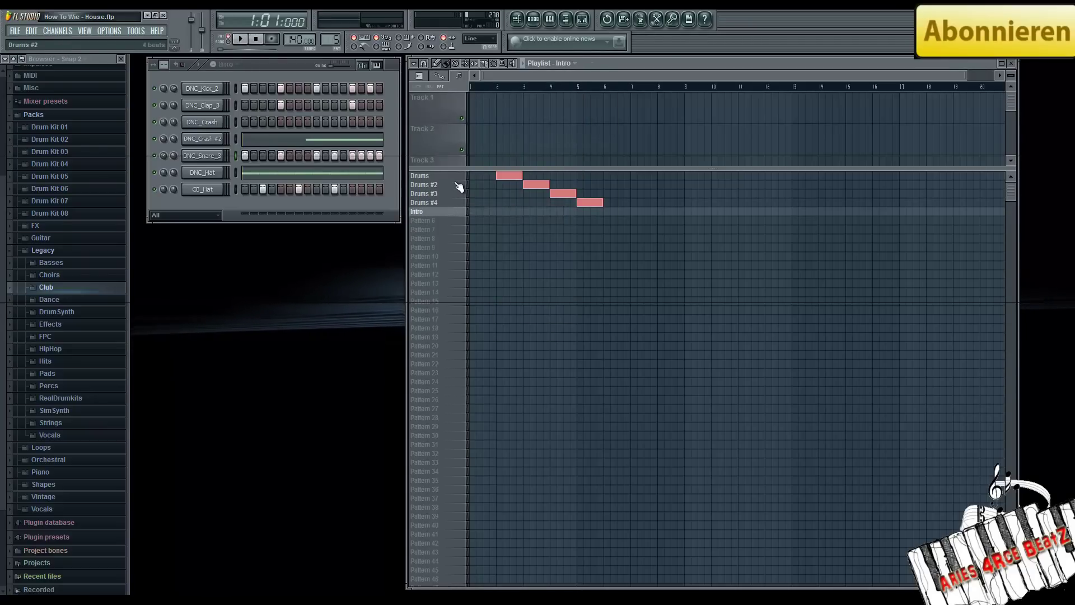
Clear all CB_Hat and DNC_Hat notes in the Intro pattern plus the kick and clap hits before step 13, and close the piano roll.
{"action": "right_click", "coordinate": [262, 190]}
{"action": "right_click", "coordinate": [299, 190]}
{"action": "right_click", "coordinate": [334, 190]}
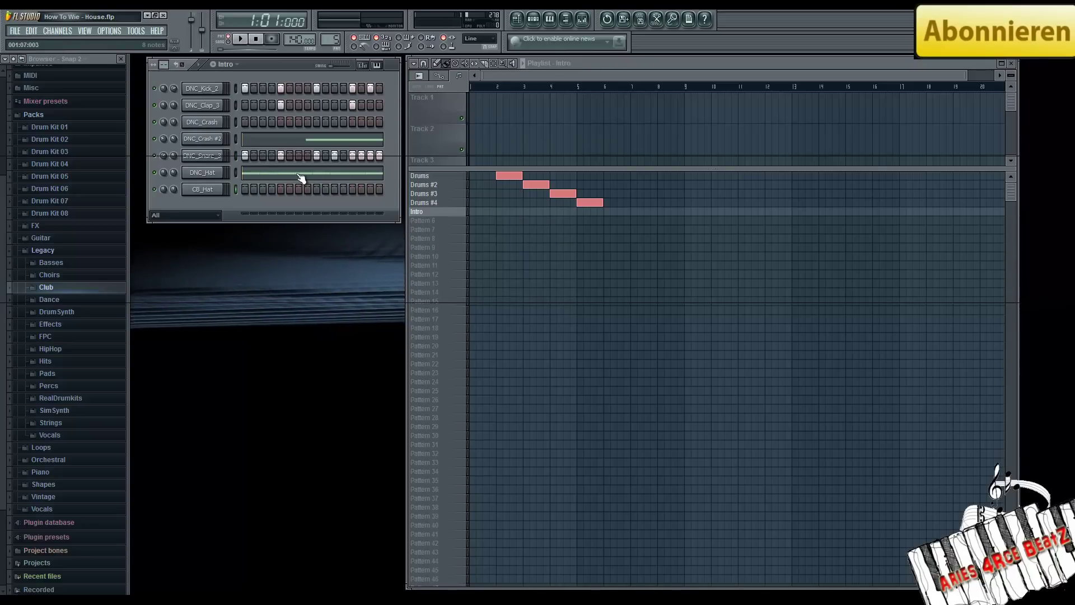
{"action": "left_click", "coordinate": [301, 178]}
{"action": "right_click", "coordinate": [433, 397]}
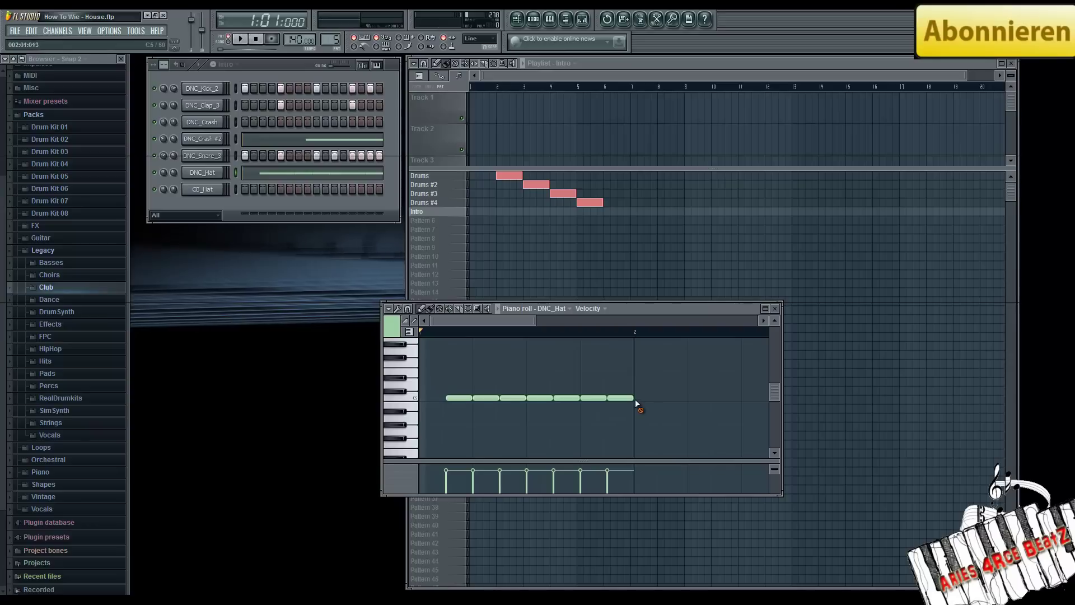
{"action": "left_click_drag", "start_coordinate": [635, 399], "coordinate": [441, 398]}
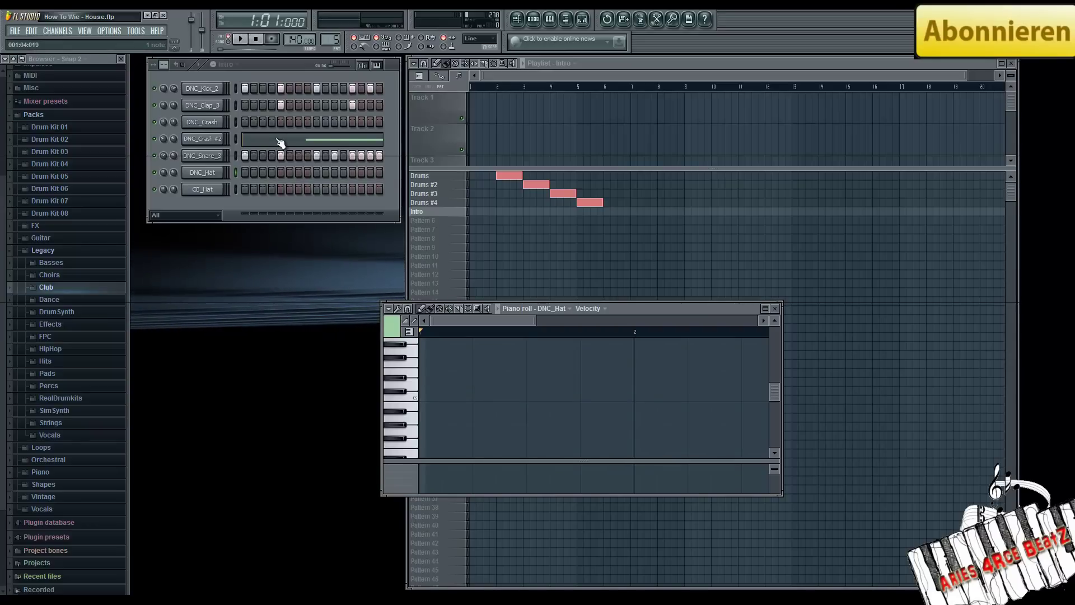
{"action": "left_click", "coordinate": [284, 107]}
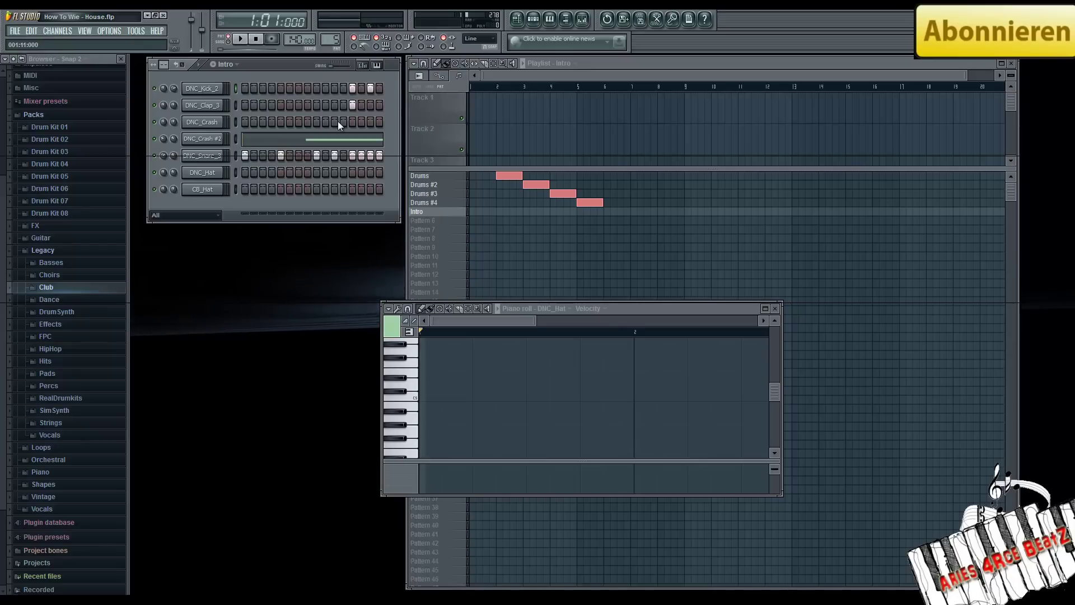
{"action": "left_click", "coordinate": [776, 309]}
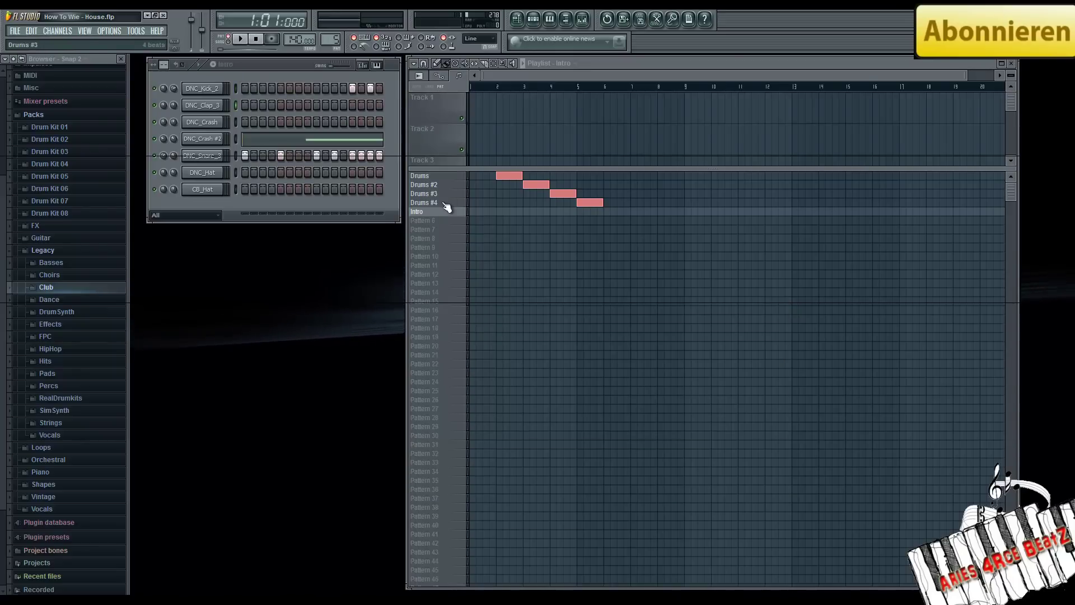
Place an Intro clip in bar 1 of the playlist and play the arrangement in song mode.
{"action": "left_click", "coordinate": [478, 211]}
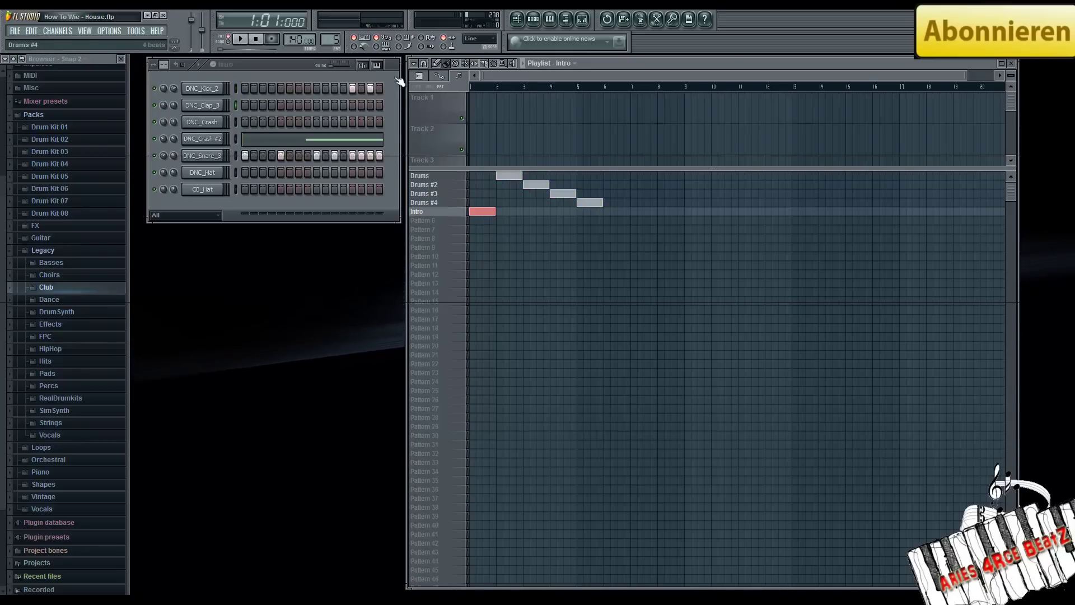
{"action": "left_click", "coordinate": [228, 42]}
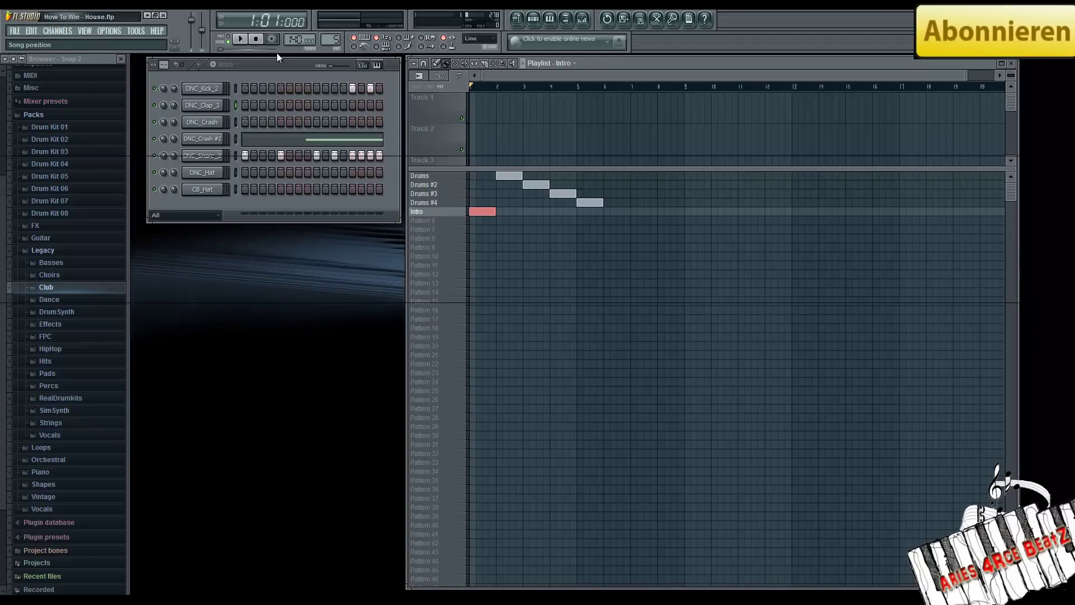
{"action": "left_click", "coordinate": [241, 39]}
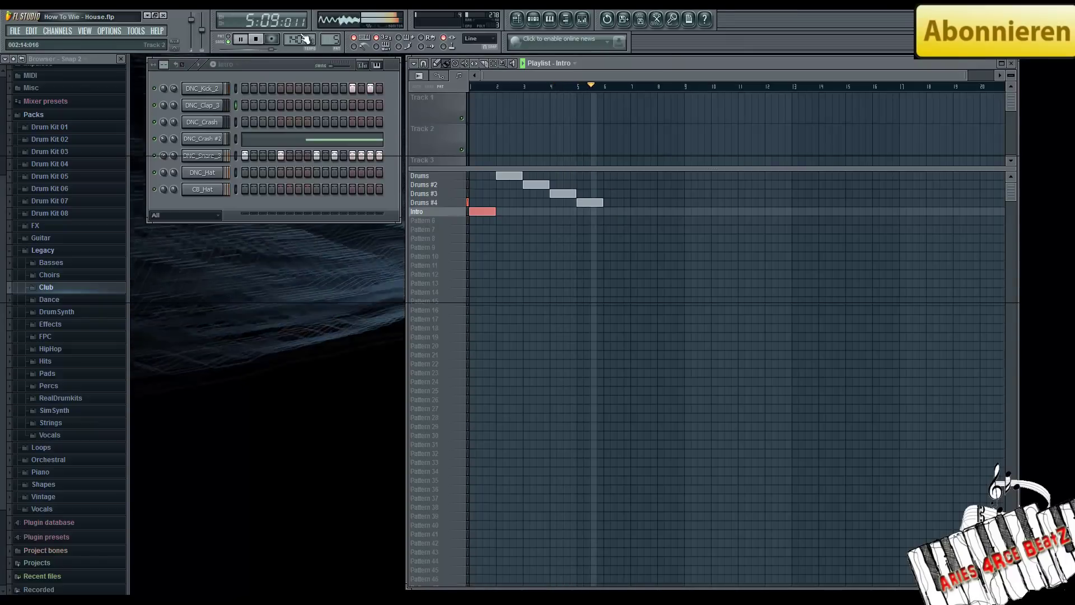
{"action": "left_click", "coordinate": [258, 39]}
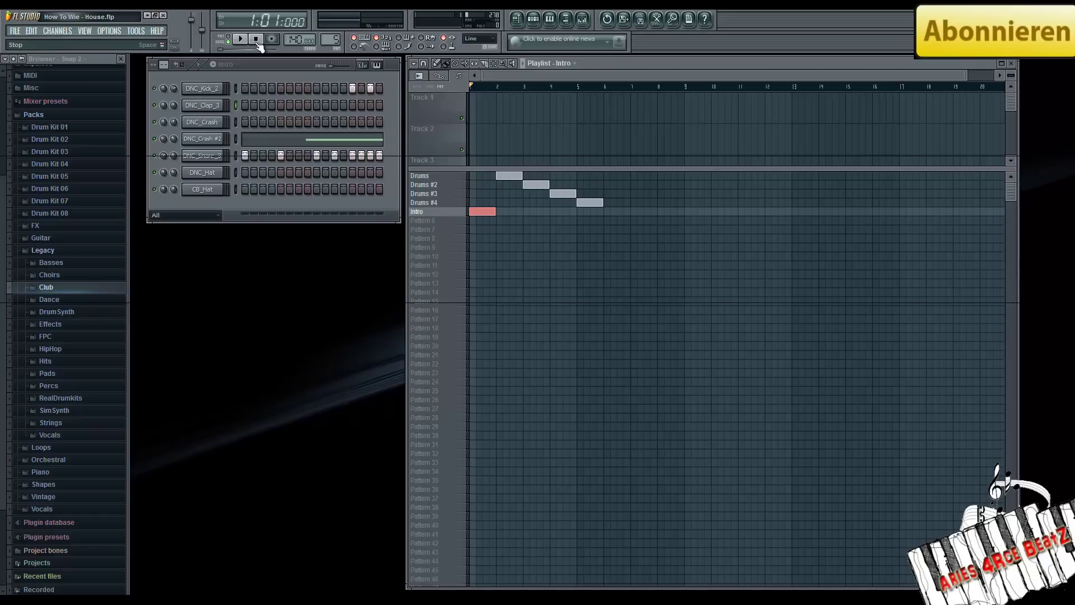
{"action": "left_click", "coordinate": [437, 203]}
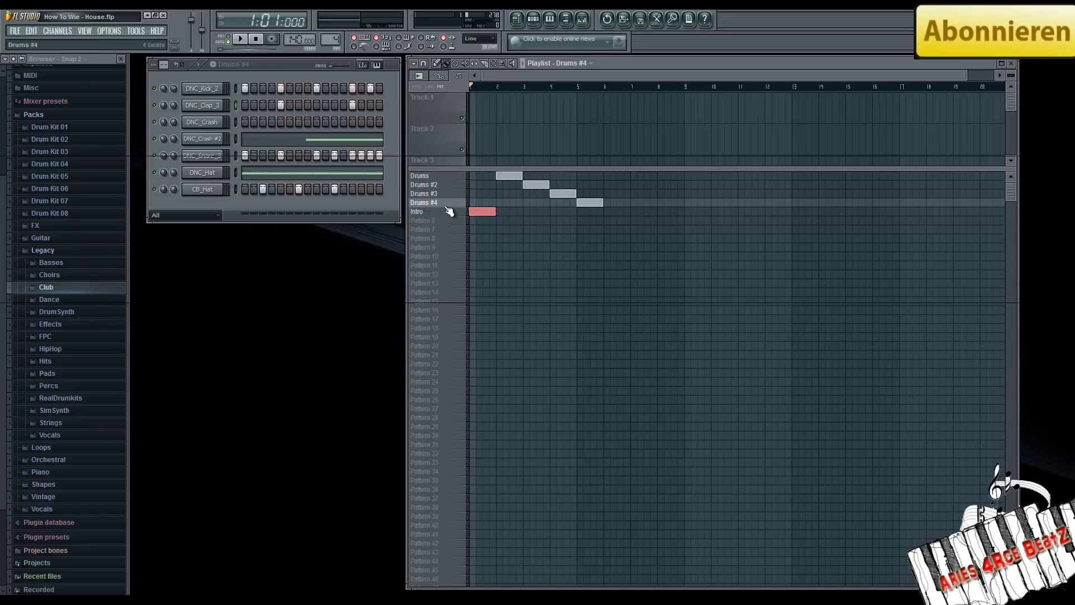
{"action": "left_click", "coordinate": [432, 177]}
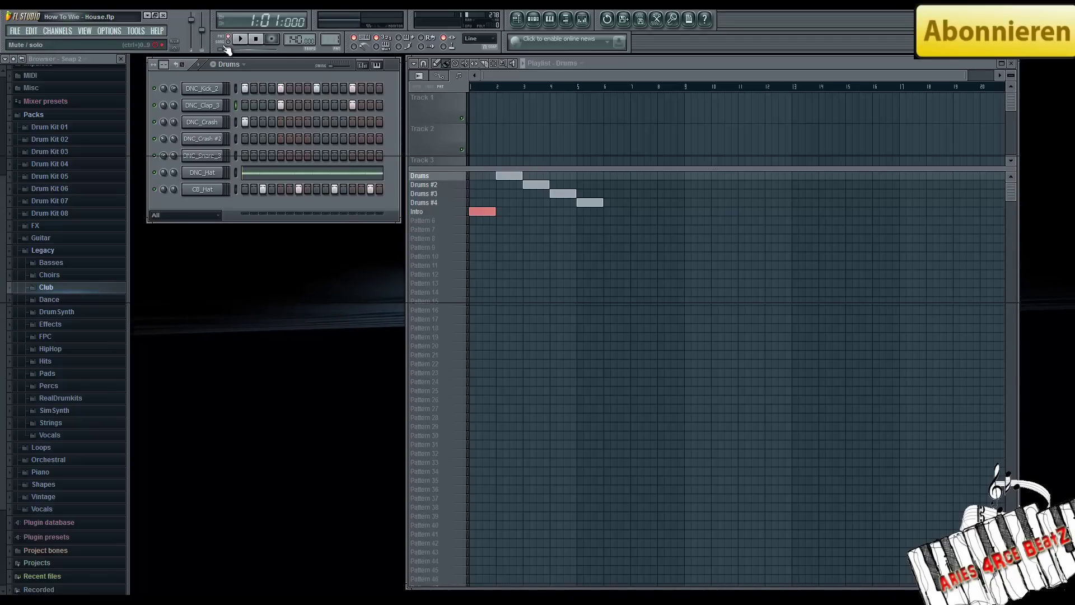
{"action": "left_click", "coordinate": [417, 212]}
{"action": "left_click", "coordinate": [421, 176]}
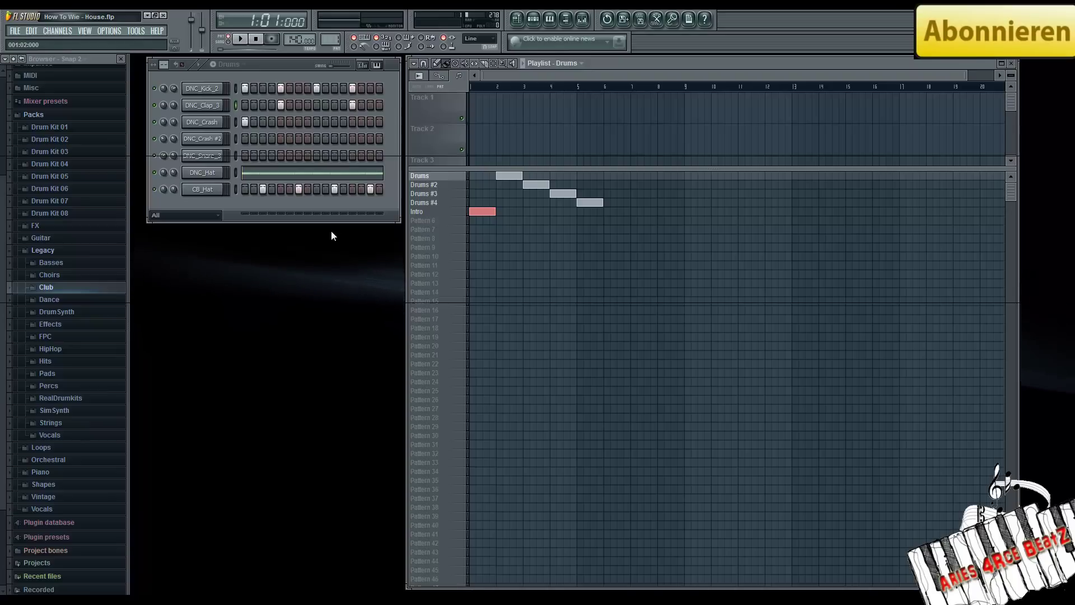
Repeat Drums, Drums #2, Drums #3 and Drums #4 one after another in bars 6 to 9 and play the result in song mode.
{"action": "left_click", "coordinate": [228, 42]}
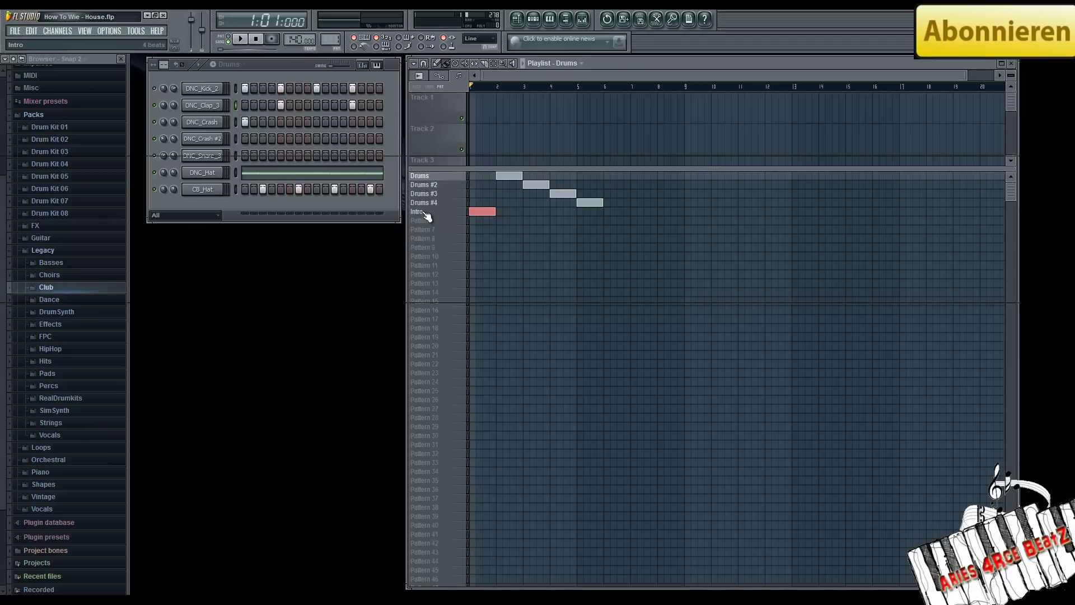
{"action": "left_click", "coordinate": [616, 176]}
{"action": "left_click", "coordinate": [634, 185]}
{"action": "left_click", "coordinate": [662, 194]}
{"action": "left_click", "coordinate": [694, 203]}
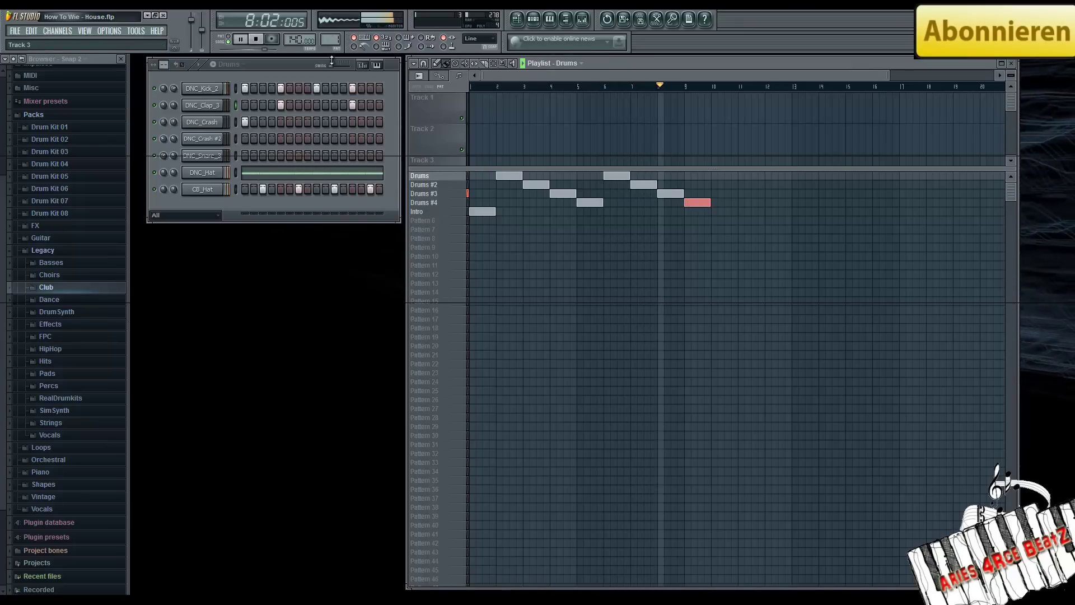
{"action": "left_click", "coordinate": [257, 40]}
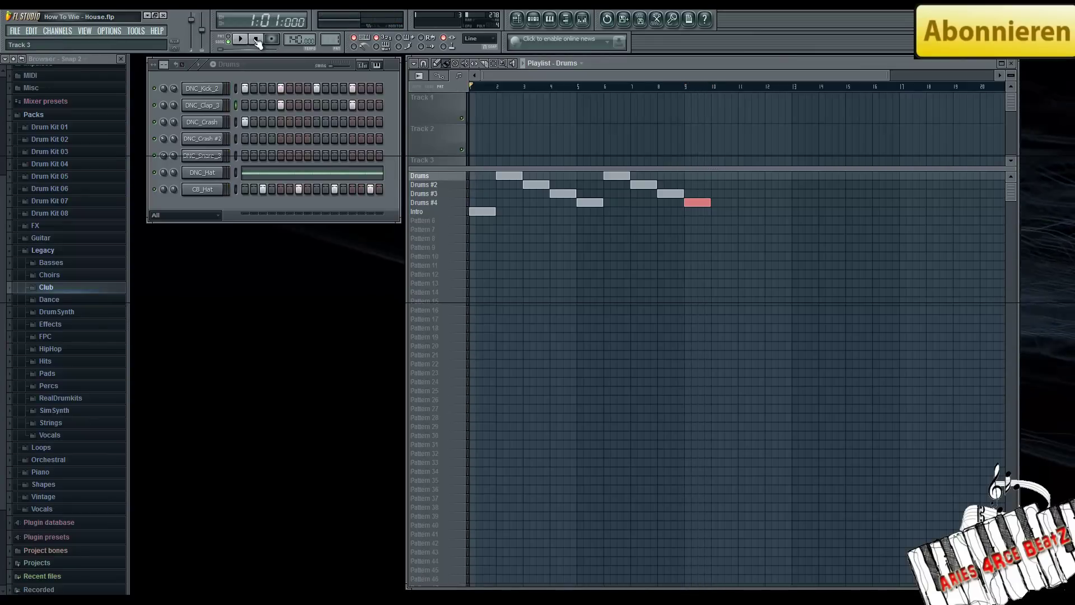